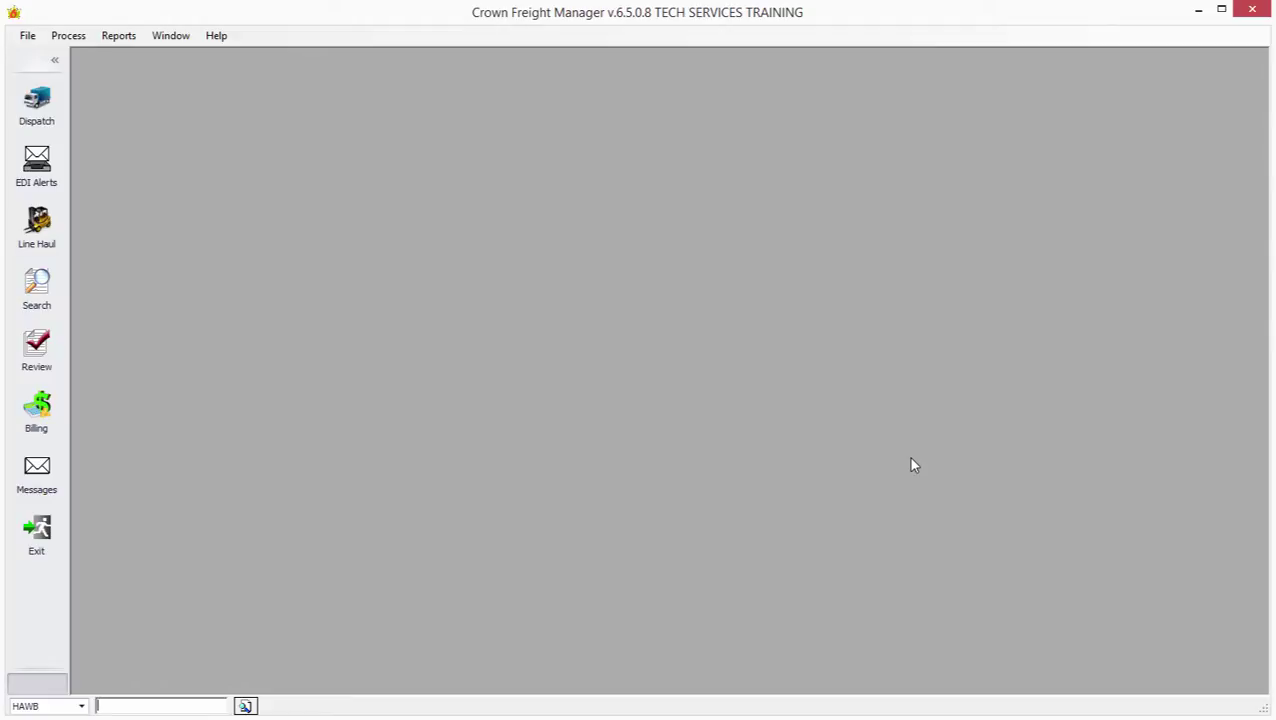
Create a new PU&D skeleton tariff that rates shipments using Areas.
left_click(28, 36)
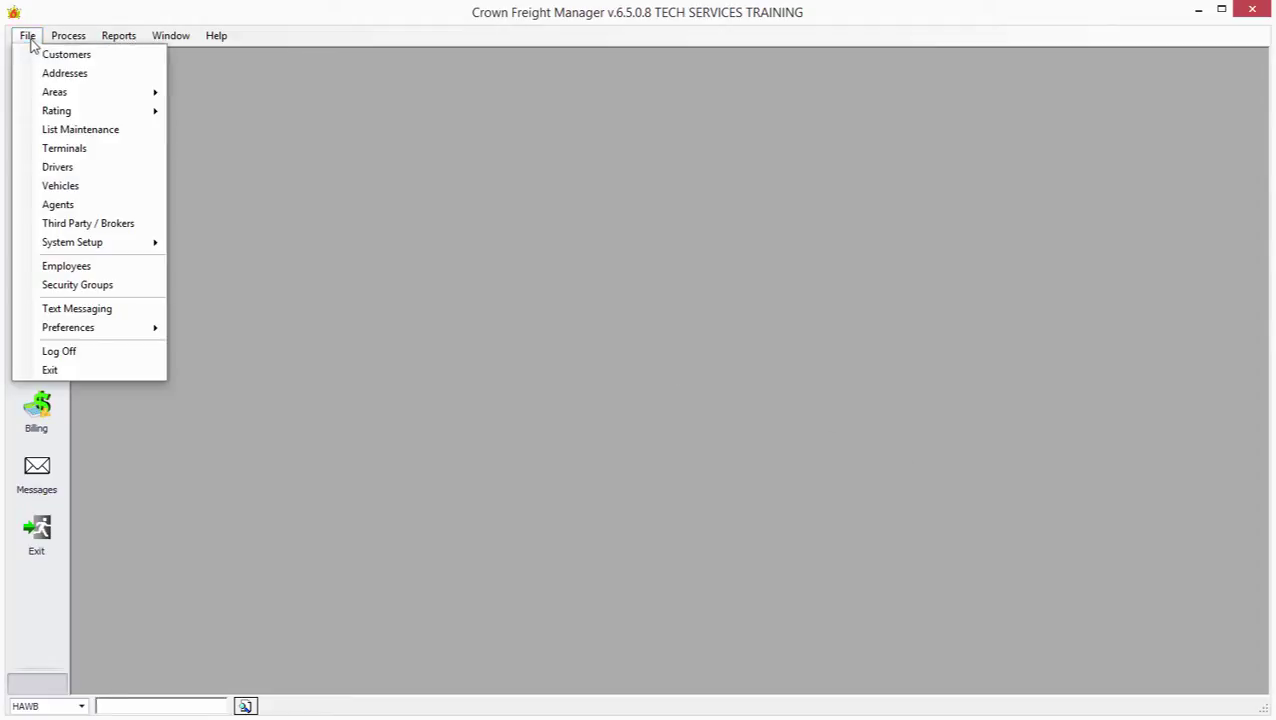
mouse_move(76, 118)
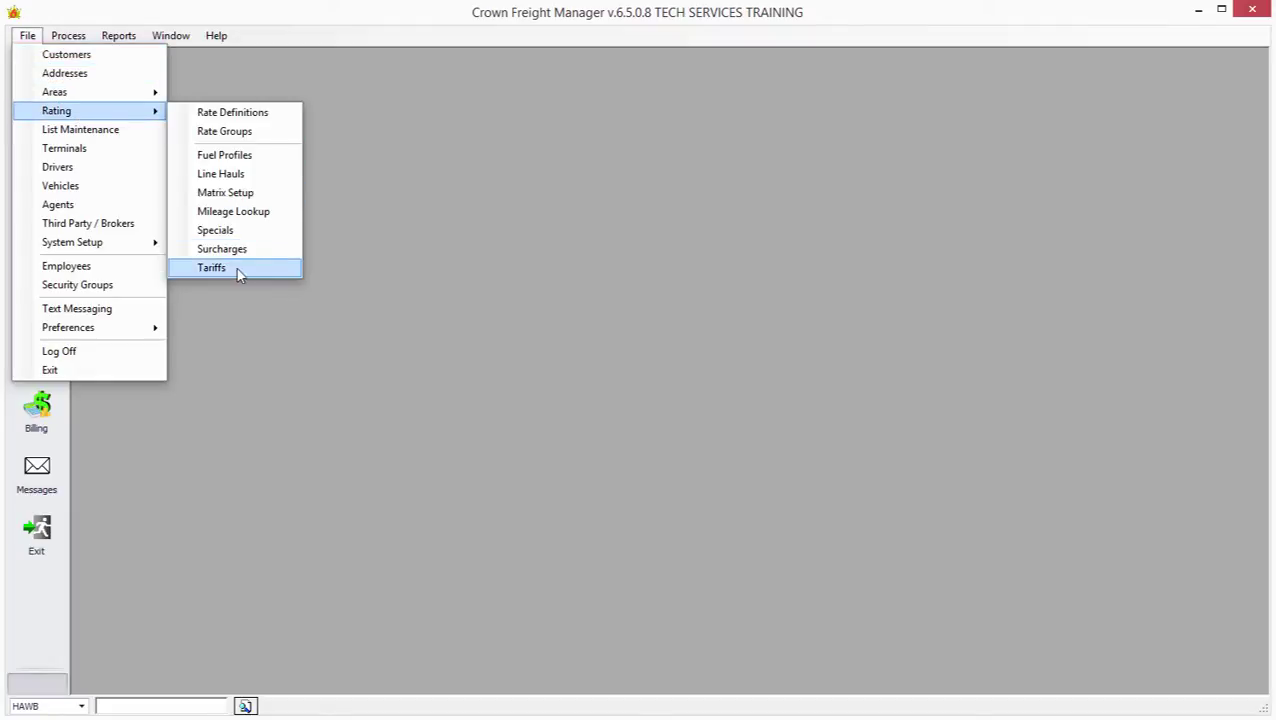
left_click(237, 272)
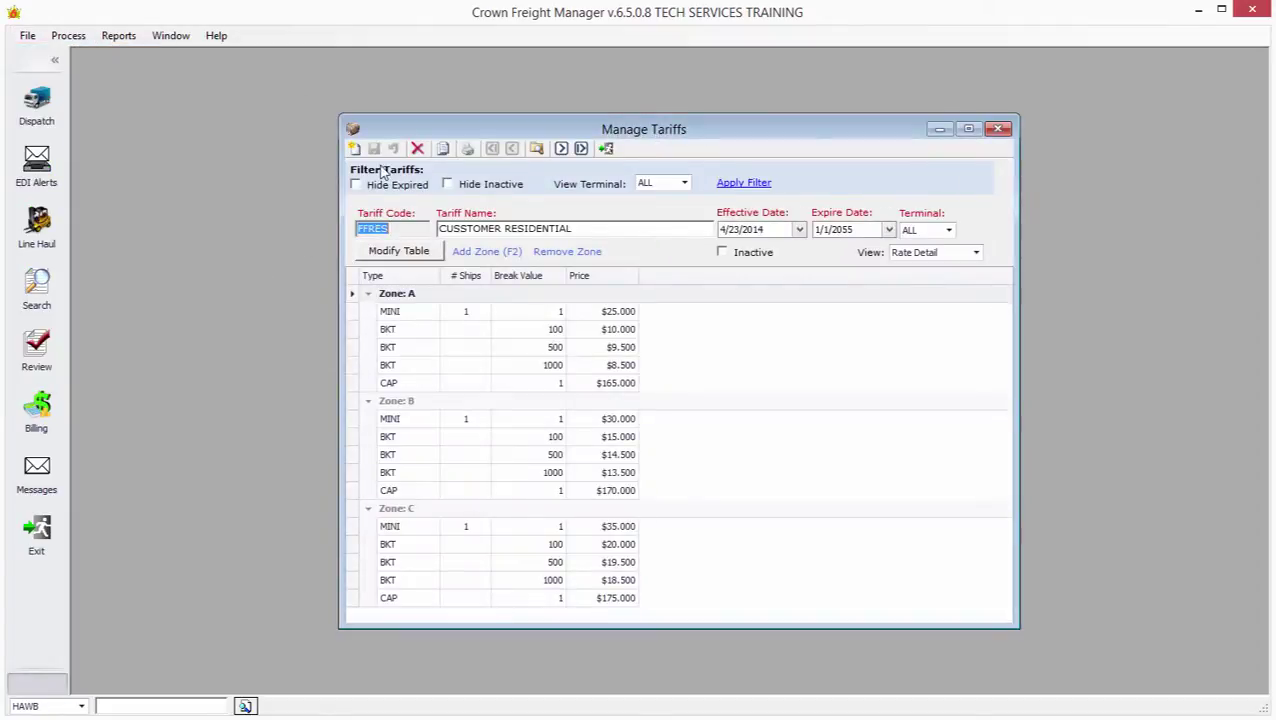
left_click(354, 148)
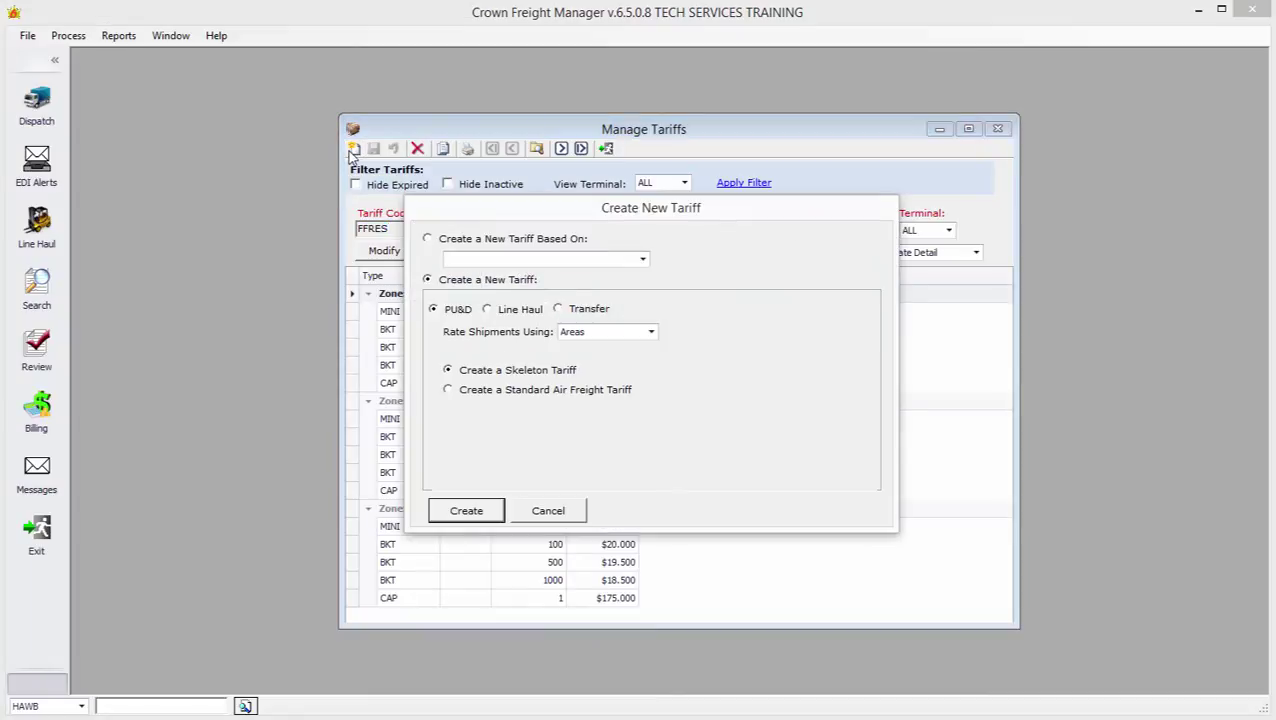
left_click_drag(476, 208, 444, 197)
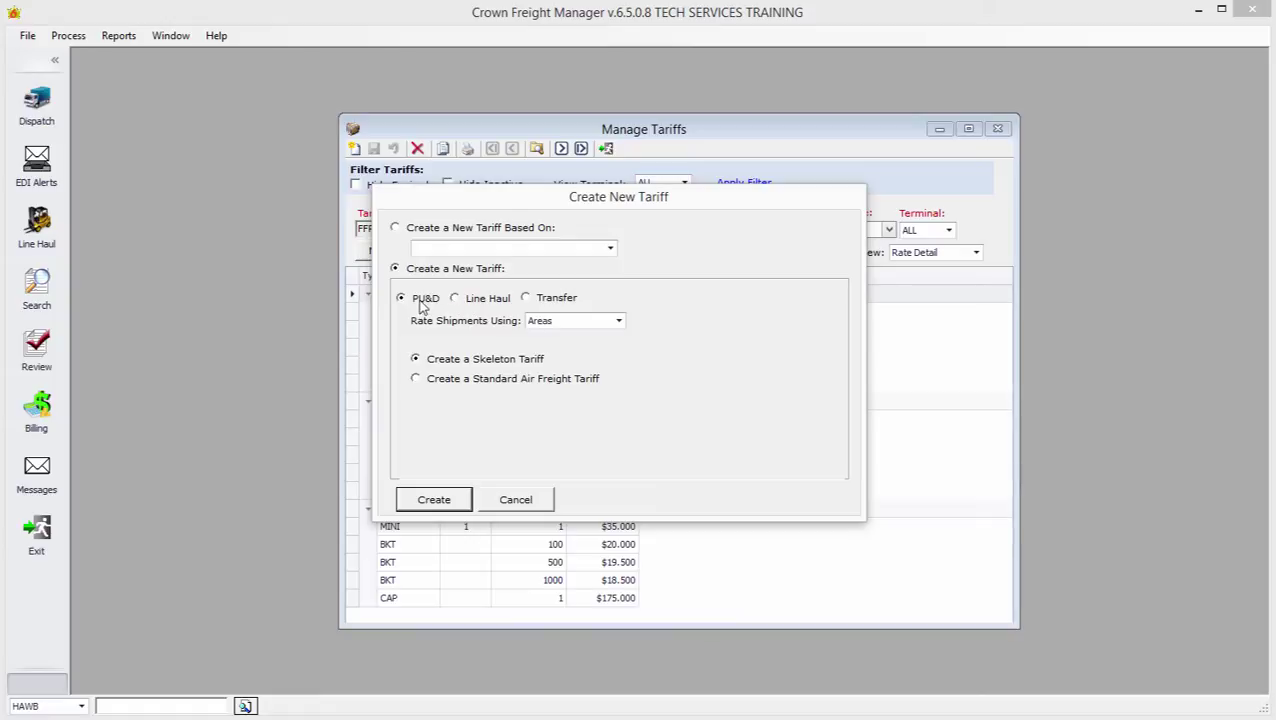
left_click(446, 505)
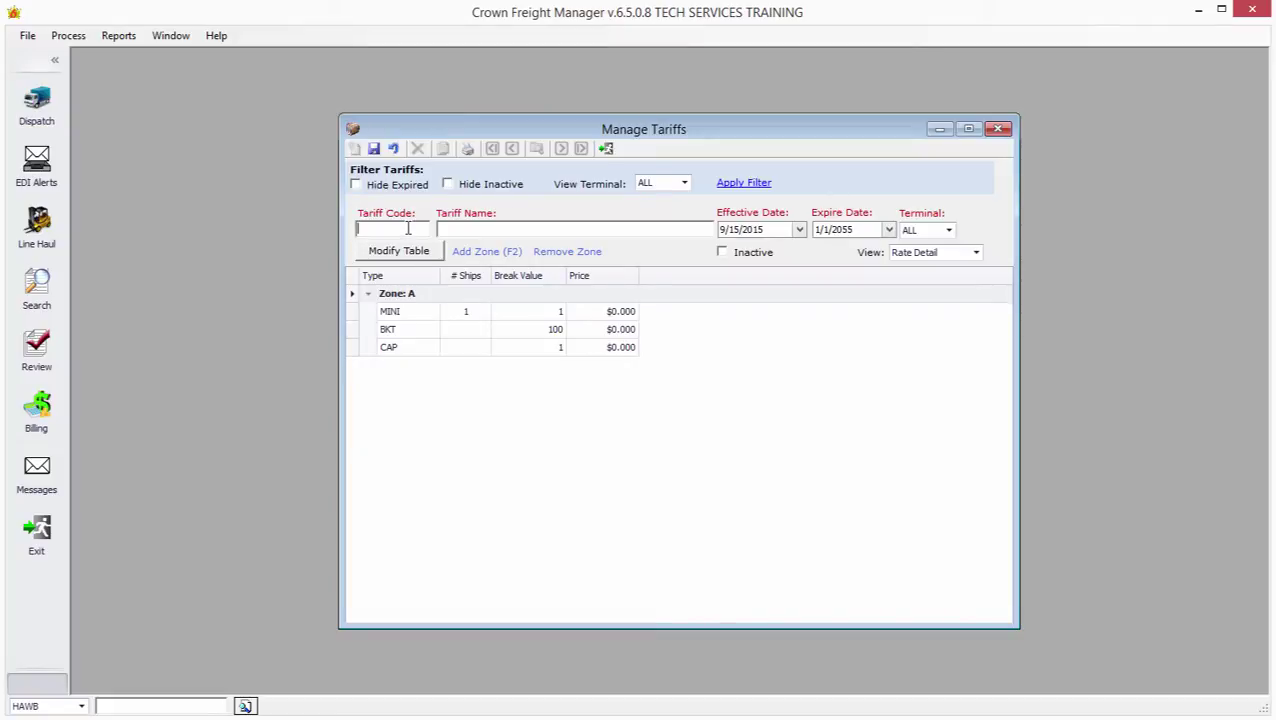
Enter the tariff code CUSPD and the tariff name CUSTOMER PU/DEL.
type("CUS")
type("PD")
type("CUSTOMER P")
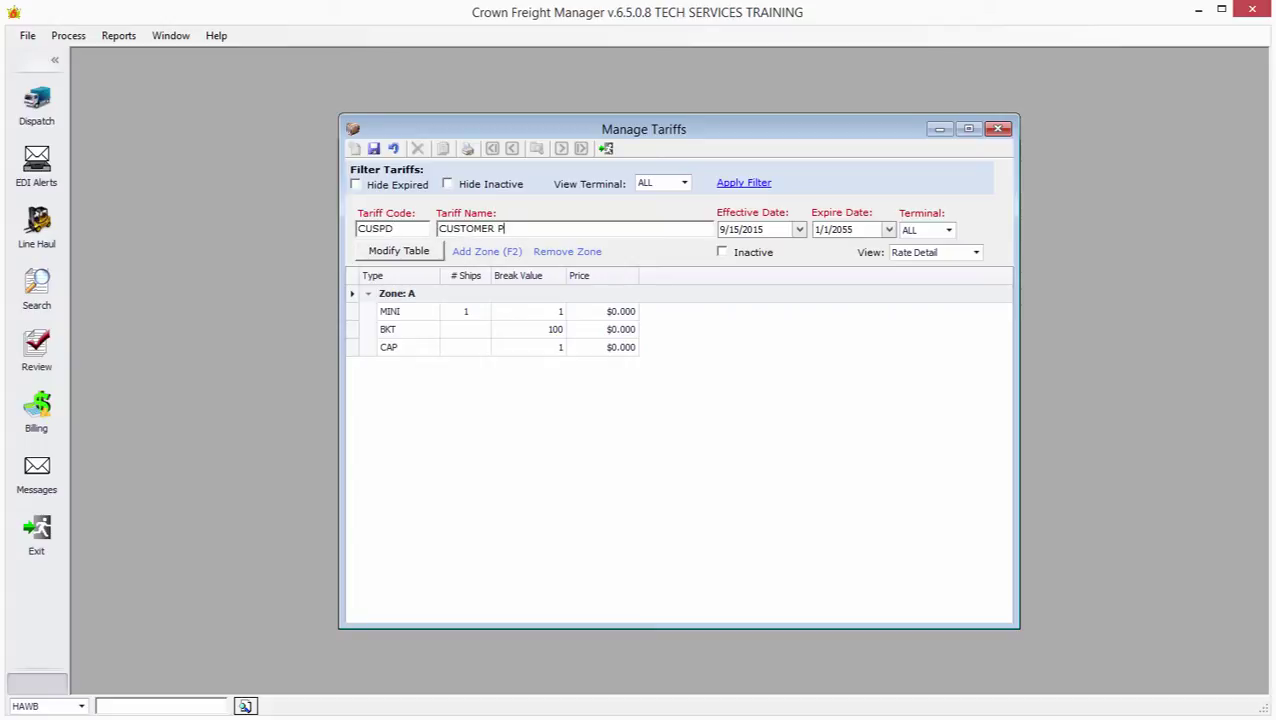
type("U/DEL")
Edit rate zone A, setting the Mini price to $16.50 and the 100 lb CWT price to $7.50.
double_click(451, 290)
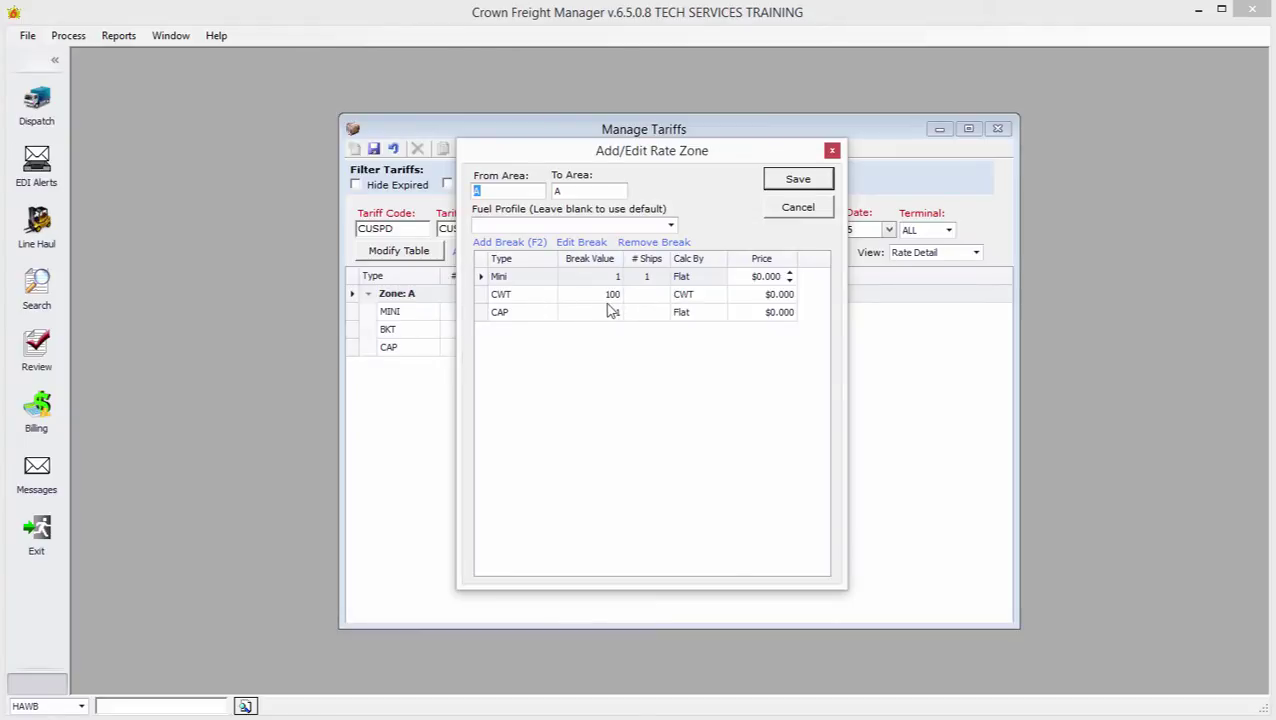
left_click(763, 277)
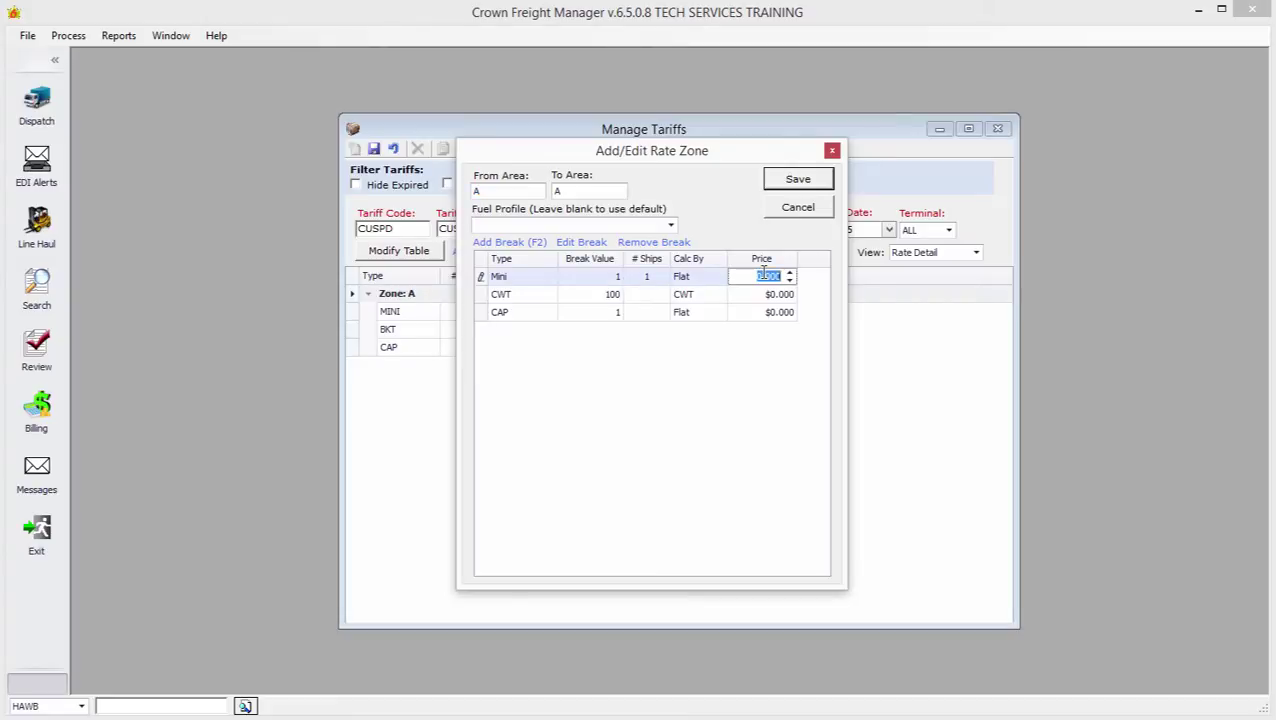
type("16")
left_click(764, 294)
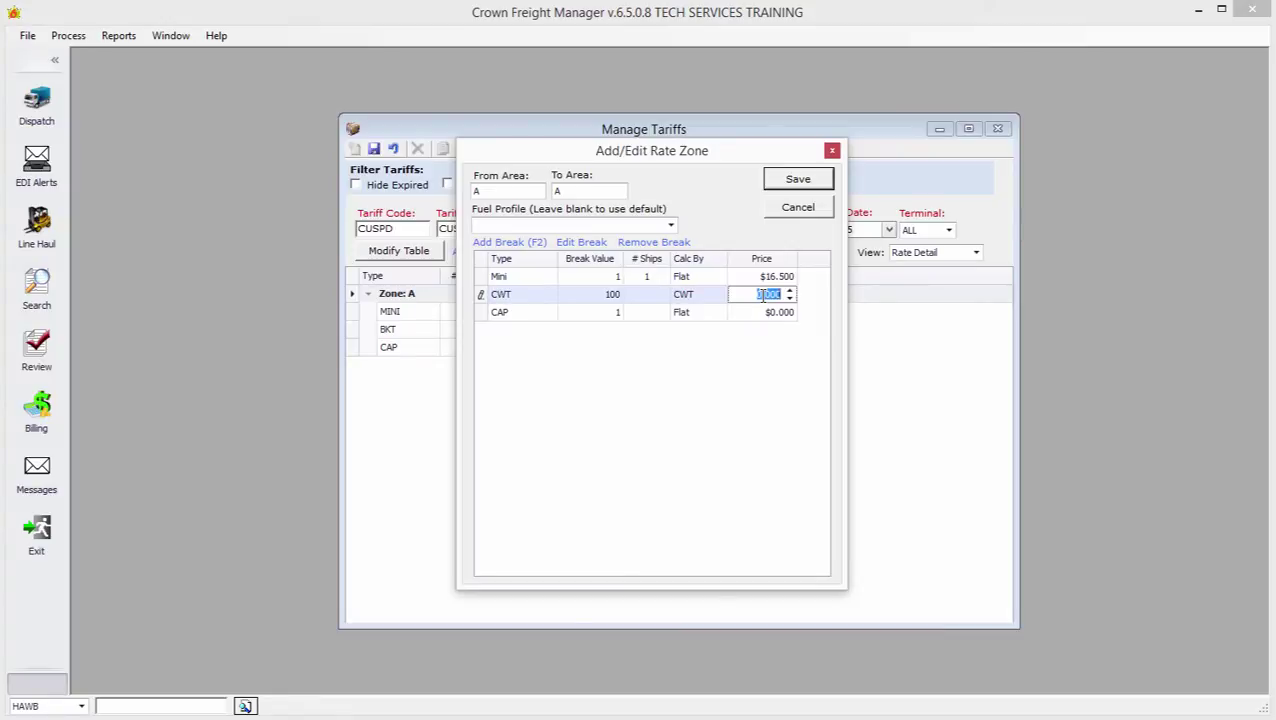
type("7.5")
left_click(756, 312)
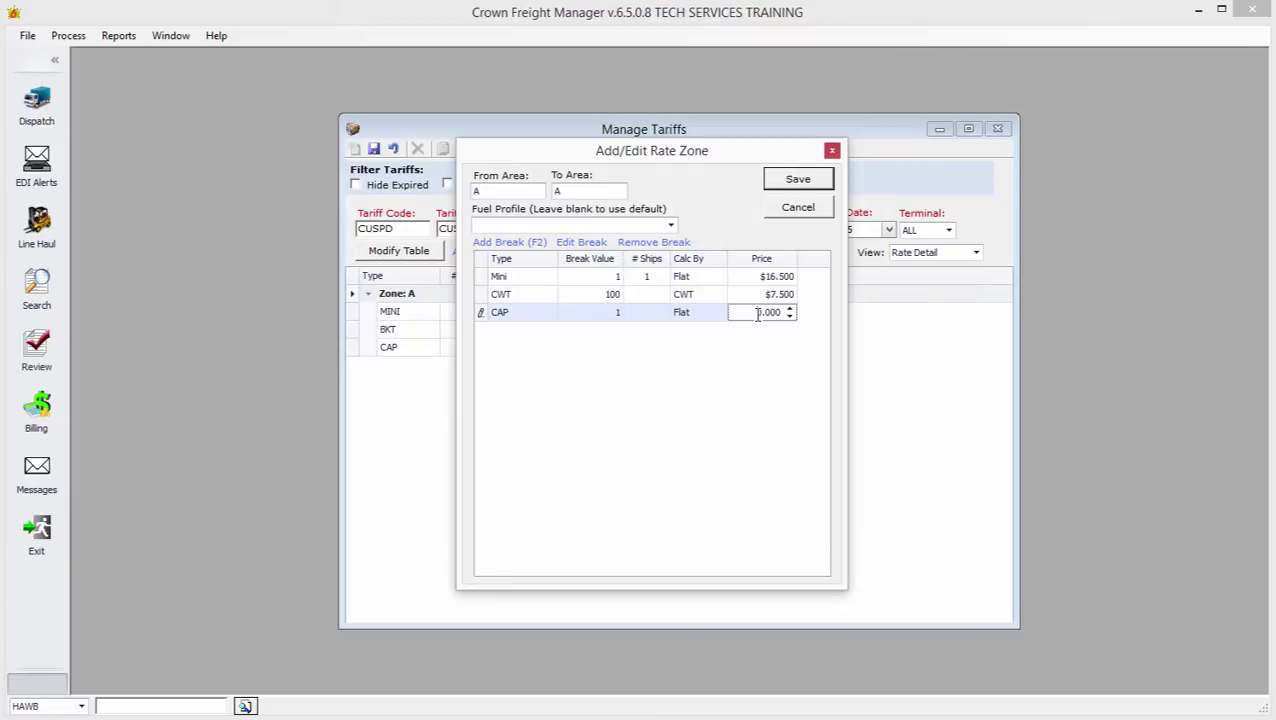
Add CWT weight breaks at 500 and 1000 lbs to rate zone A.
left_click(550, 295)
left_click(509, 243)
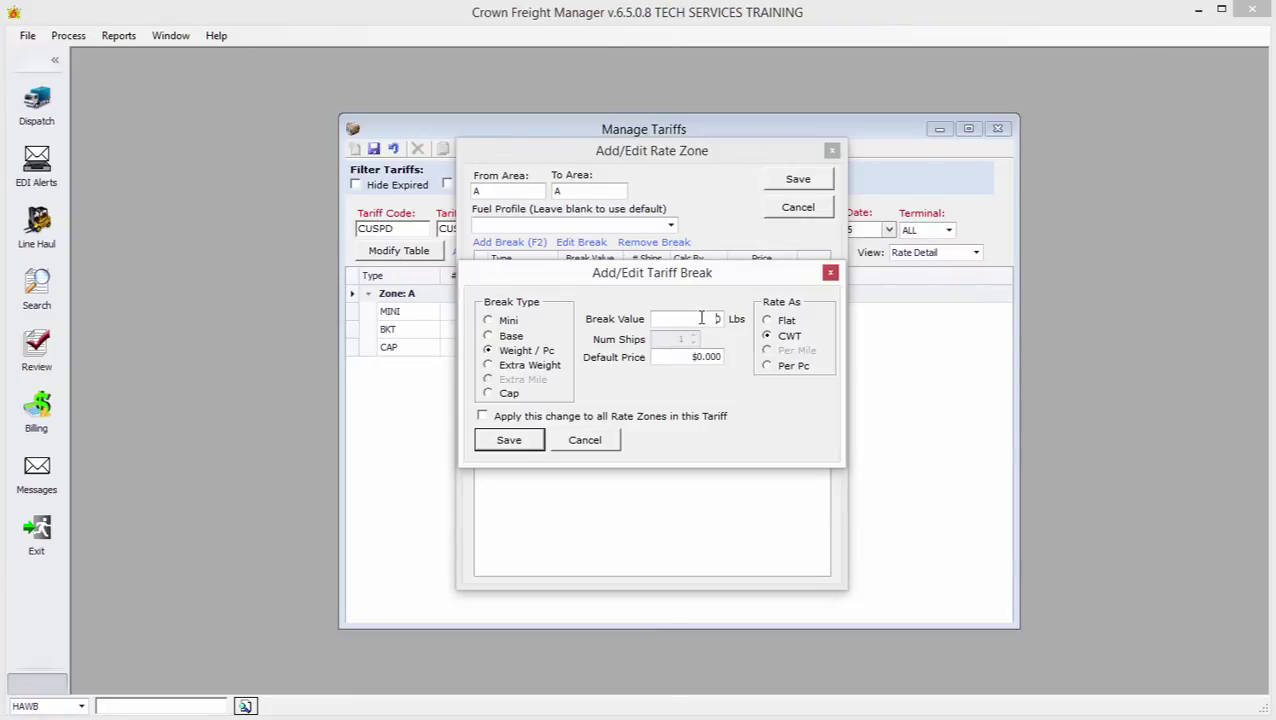
type("500")
left_click(508, 440)
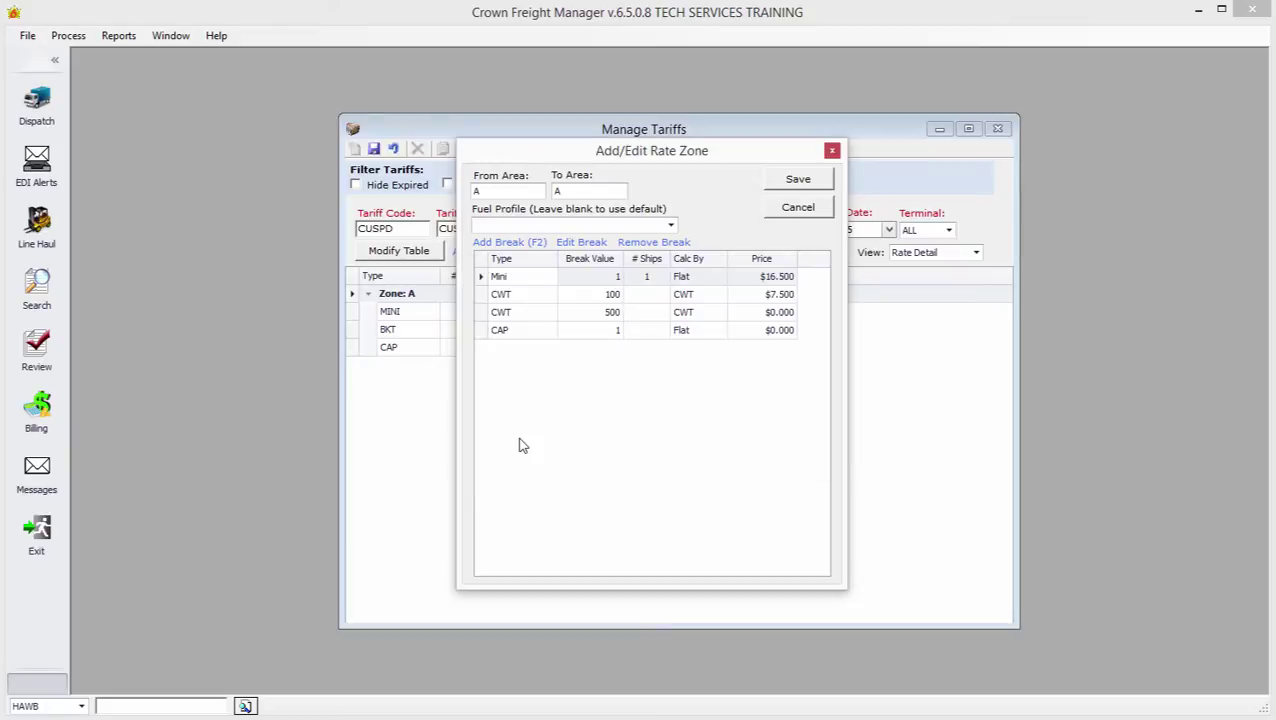
left_click(530, 246)
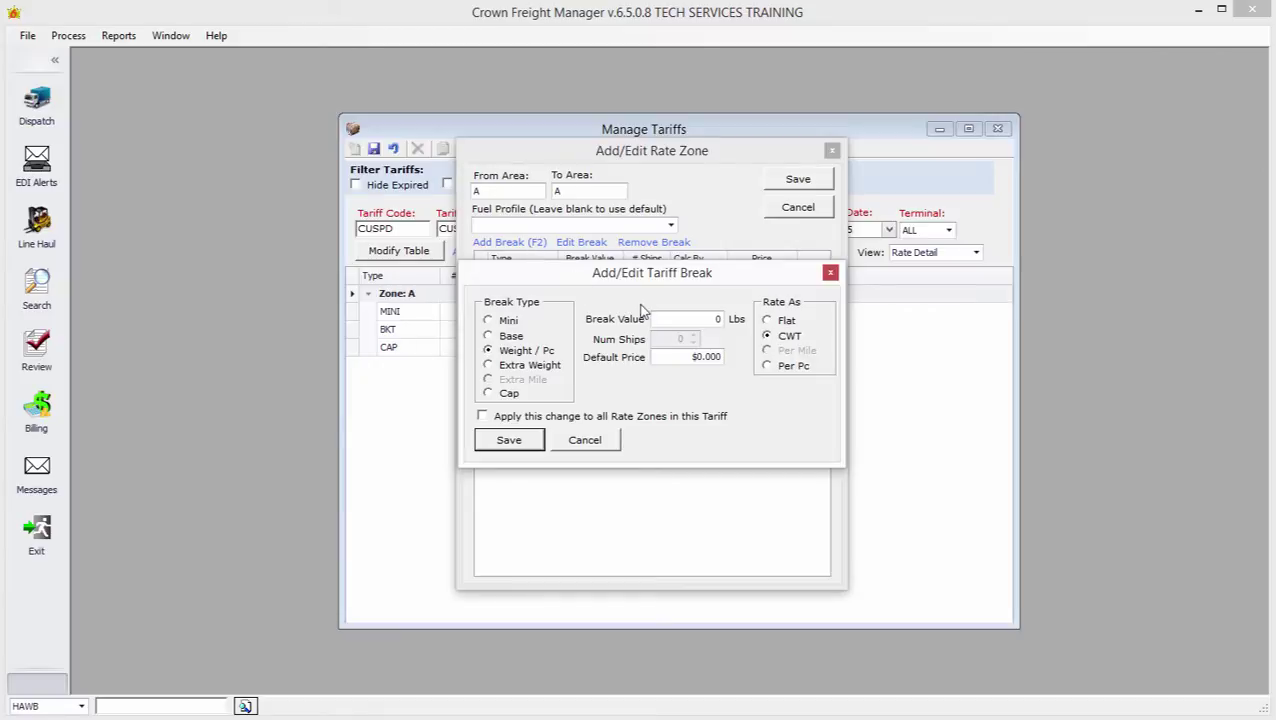
type("1,000")
left_click(510, 439)
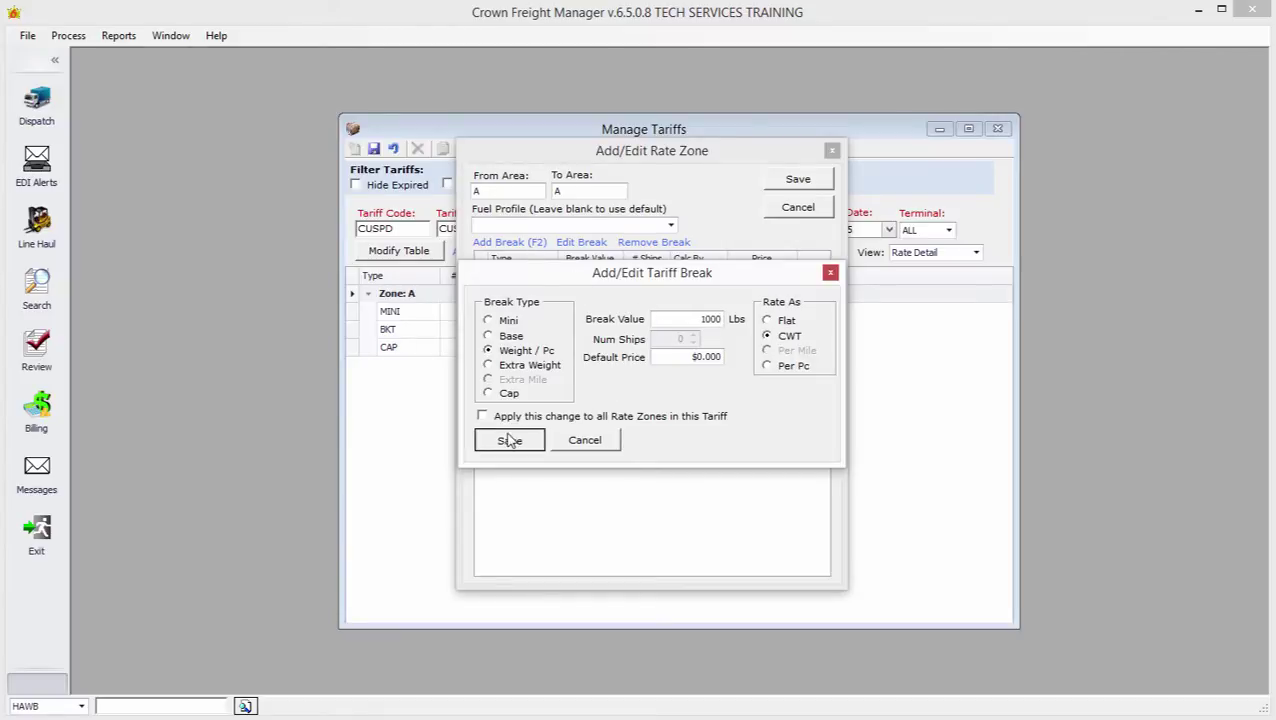
Add CWT weight breaks at 3000 and 5000 lbs to rate zone A.
left_click(510, 242)
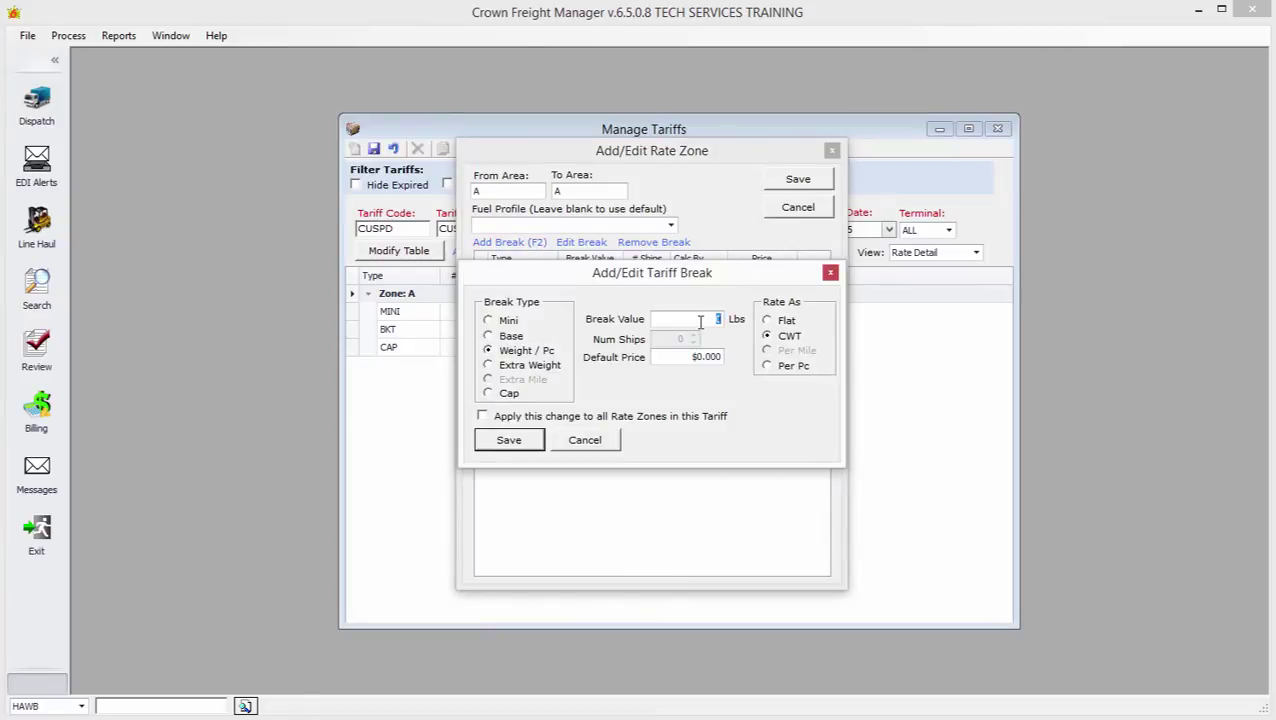
type("5")
left_click(530, 441)
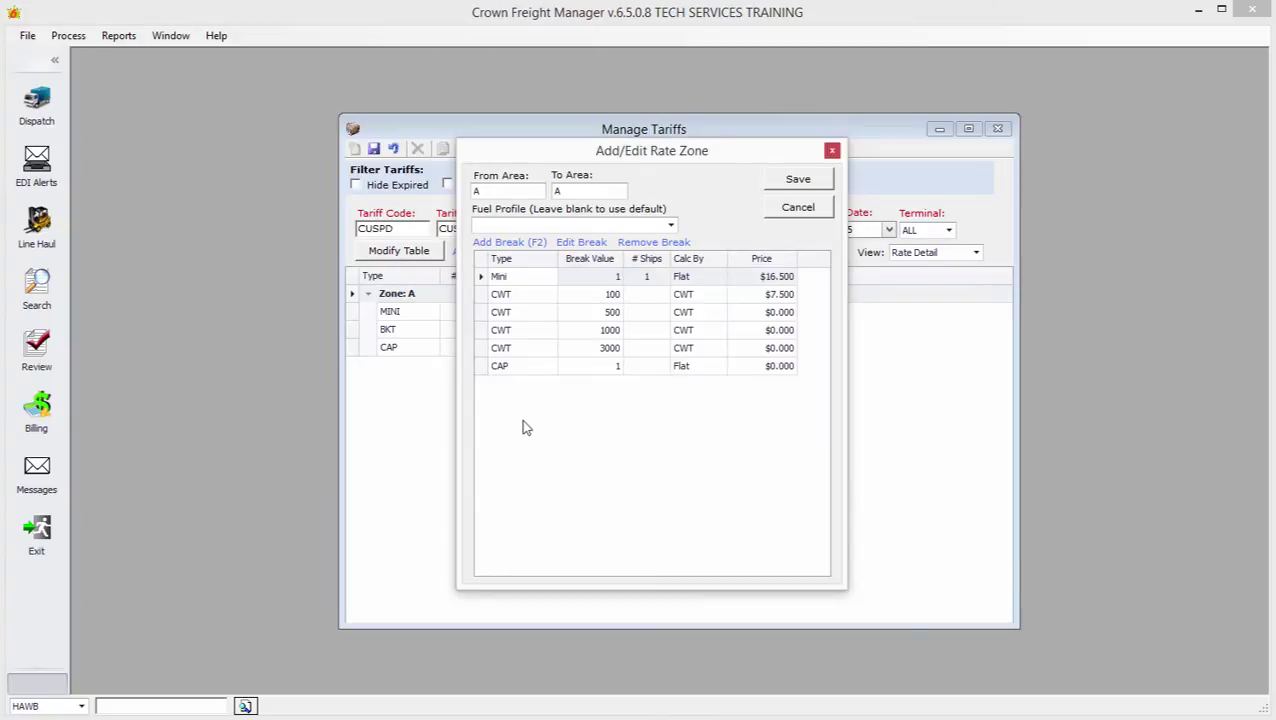
left_click(518, 244)
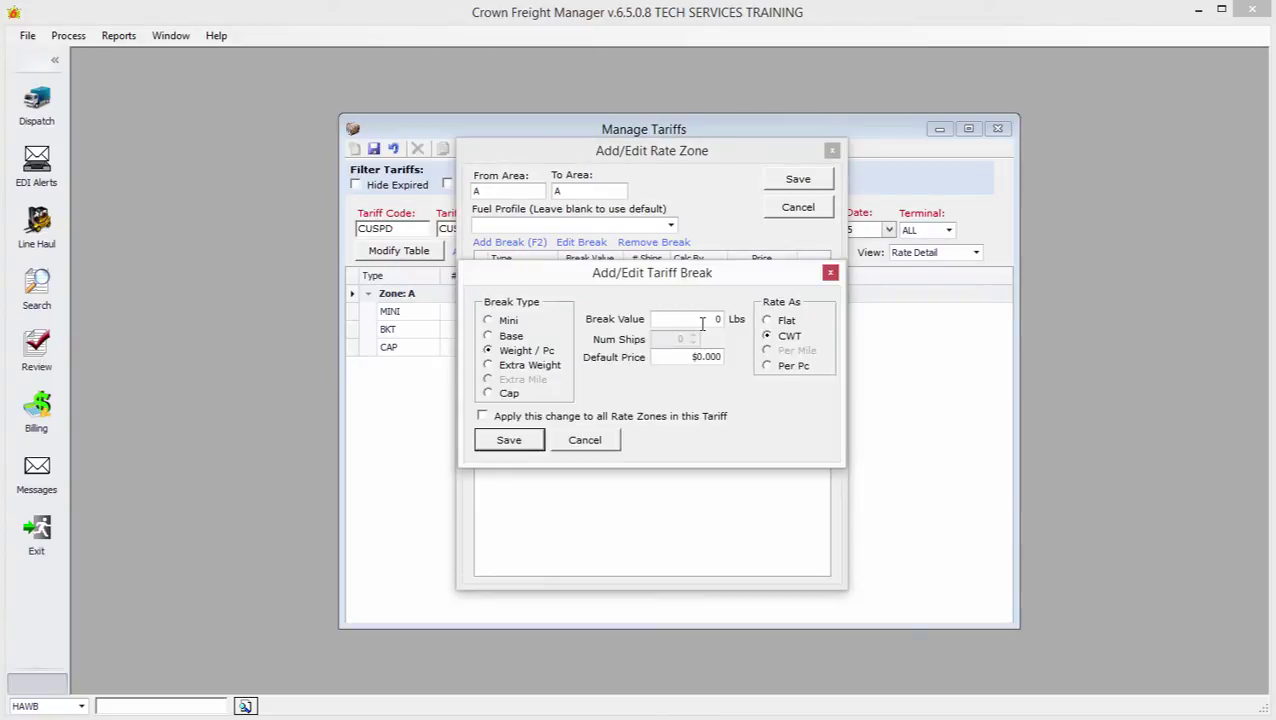
type("5000")
left_click(522, 444)
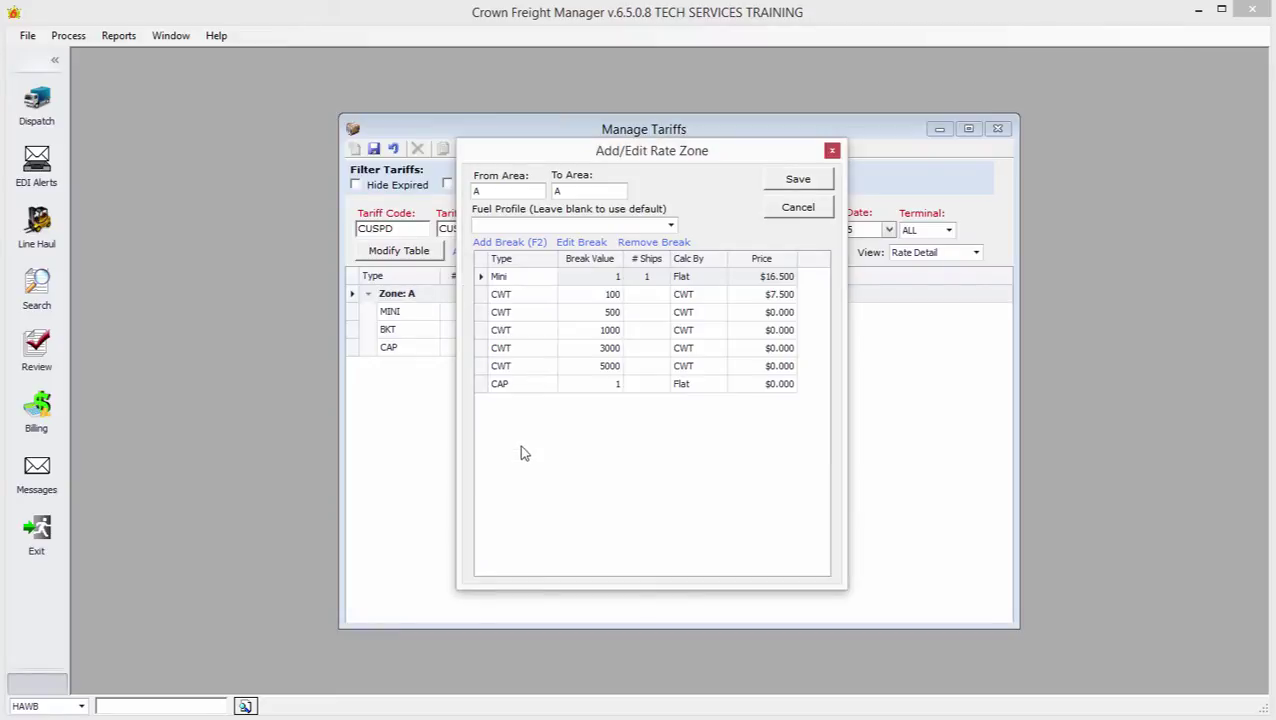
Price zone A's 500, 1000, 3000 and 5000 lb breaks at $6.75, $5.50, $5.00 and $4.50.
left_click(777, 313)
double_click(777, 313)
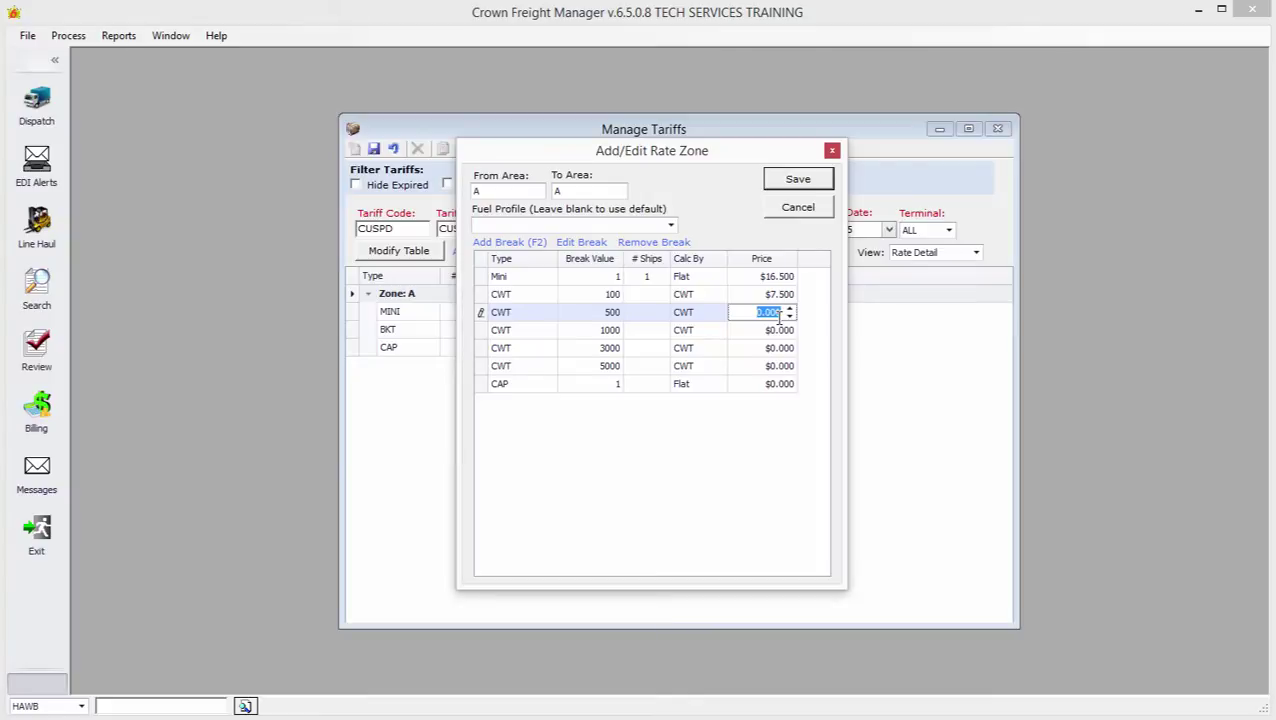
type("6.75")
key("Tab")
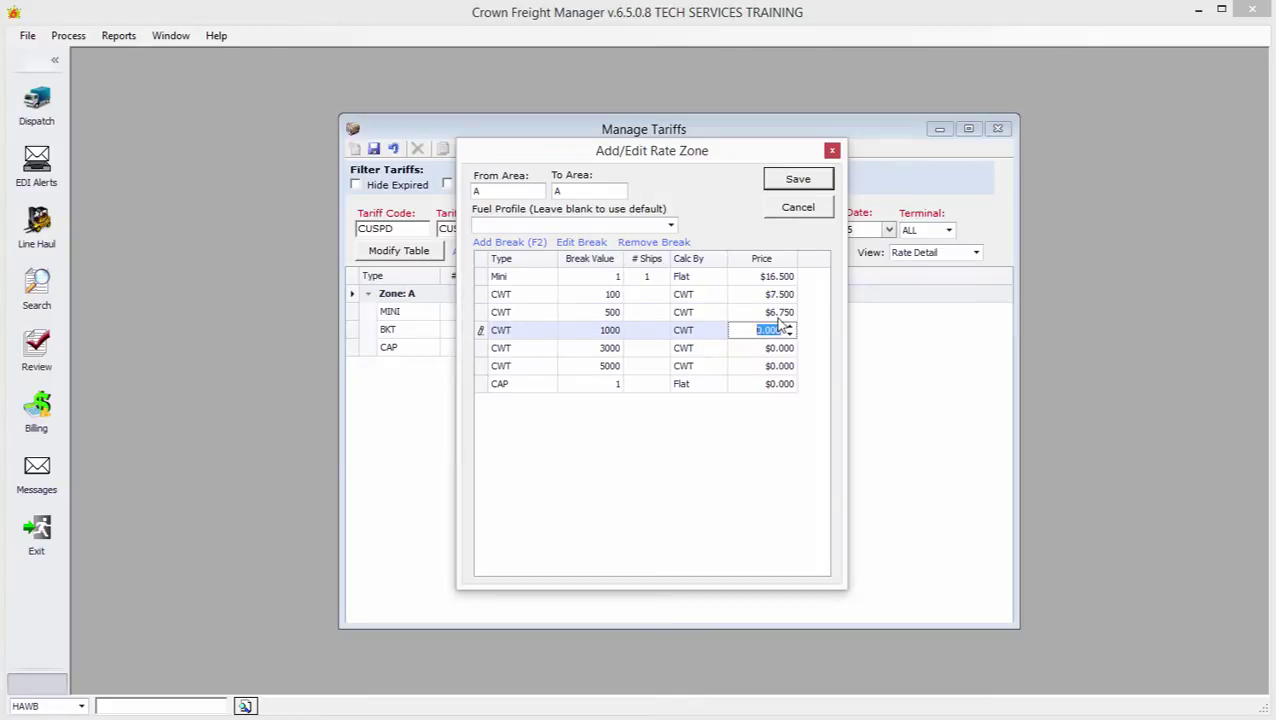
type("5")
key("Tab")
type("5")
key("Tab")
type("4.5")
key("Tab")
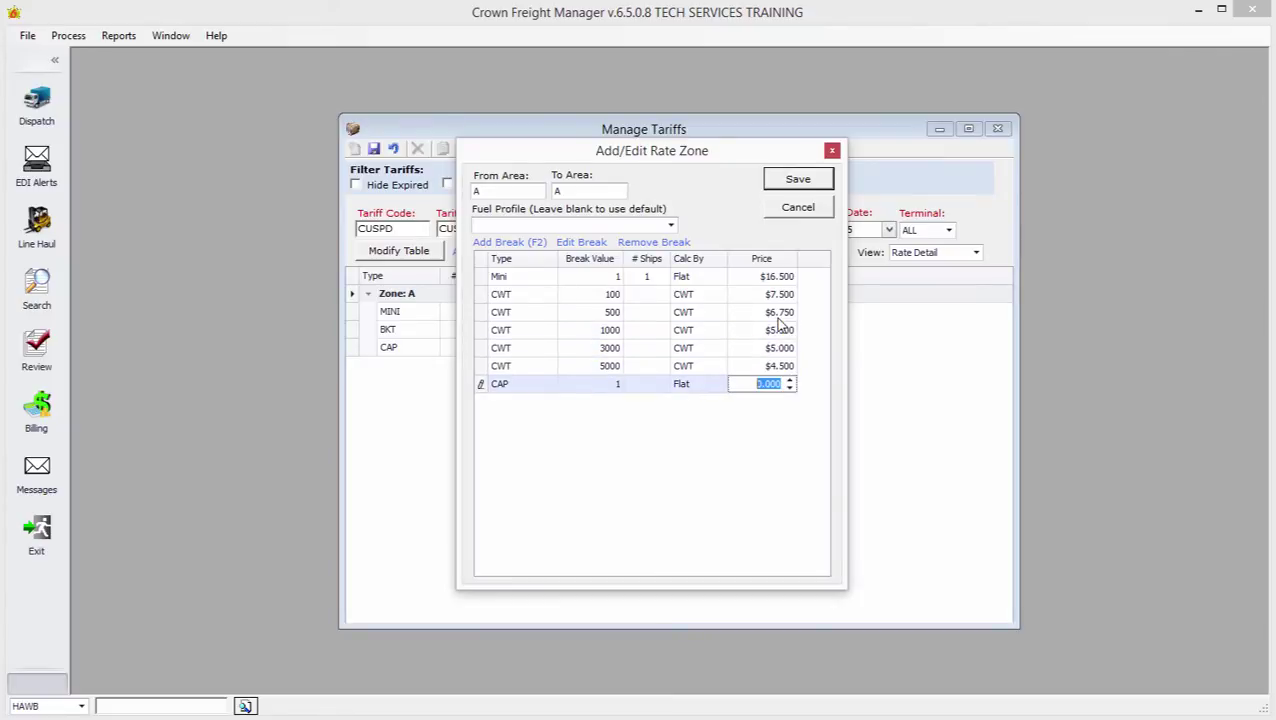
Remove the CAP break from only this zone and save rate zone A.
left_click(490, 388)
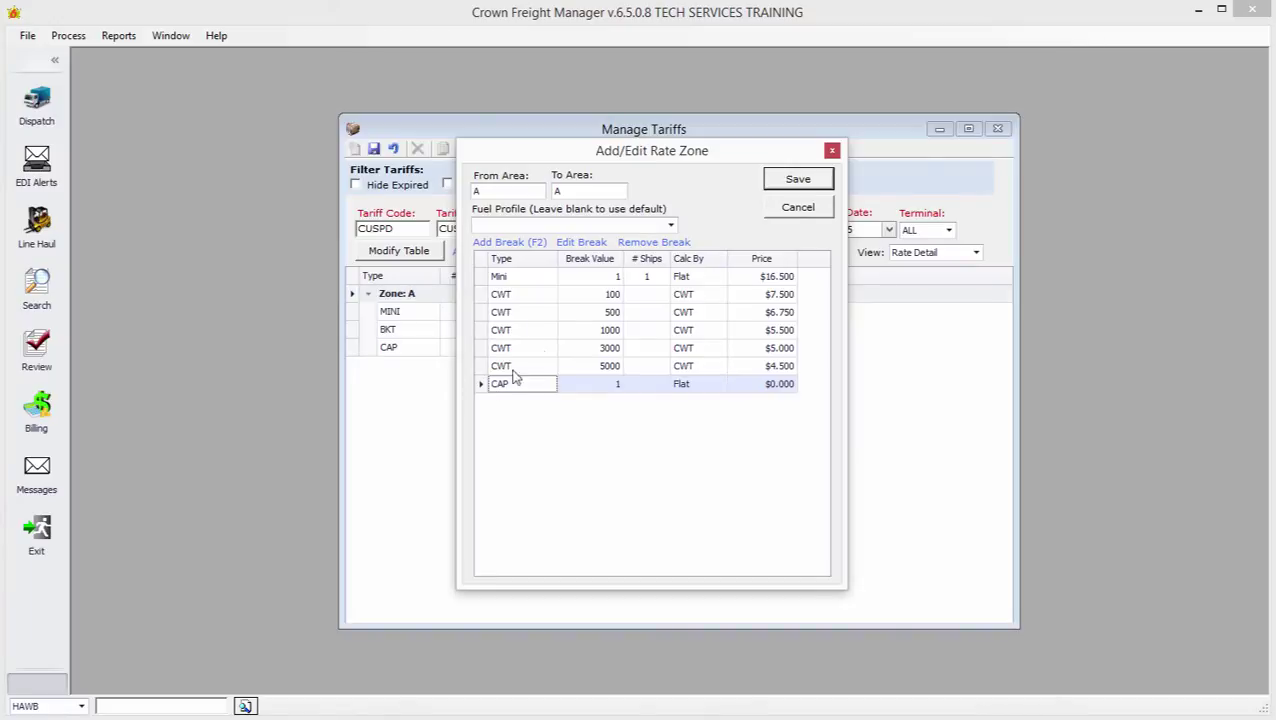
left_click(663, 243)
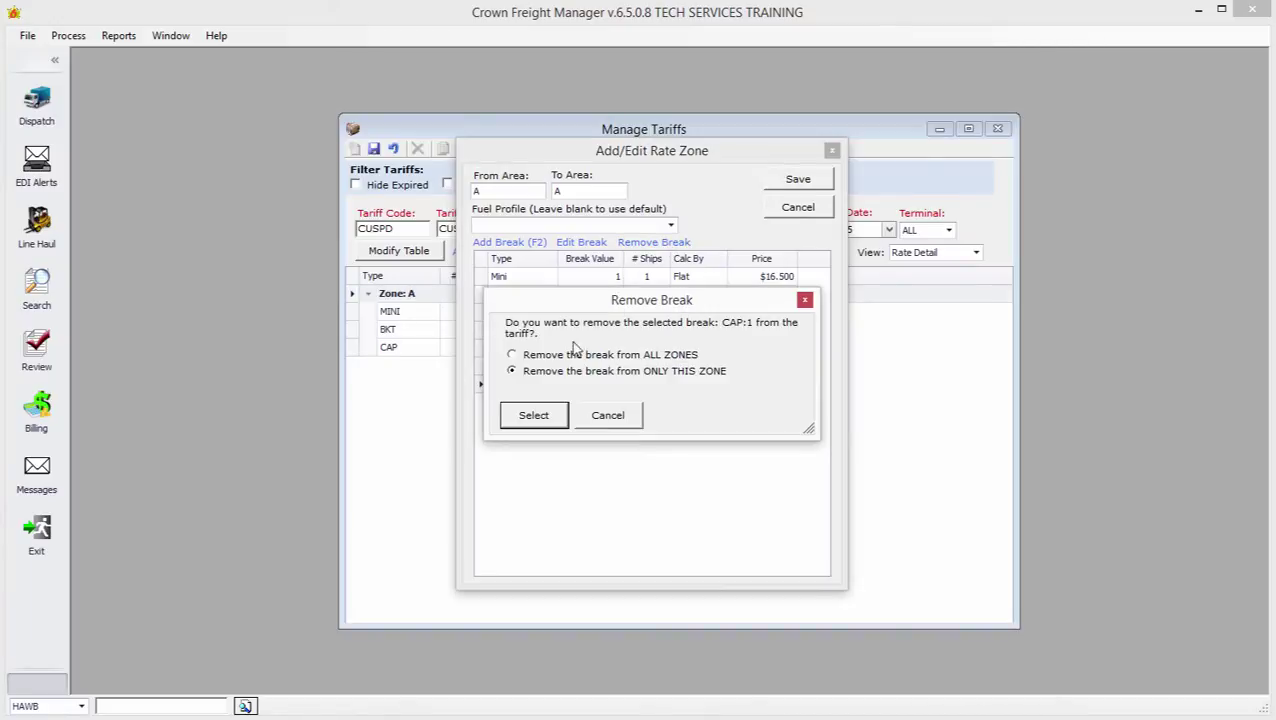
left_click(535, 416)
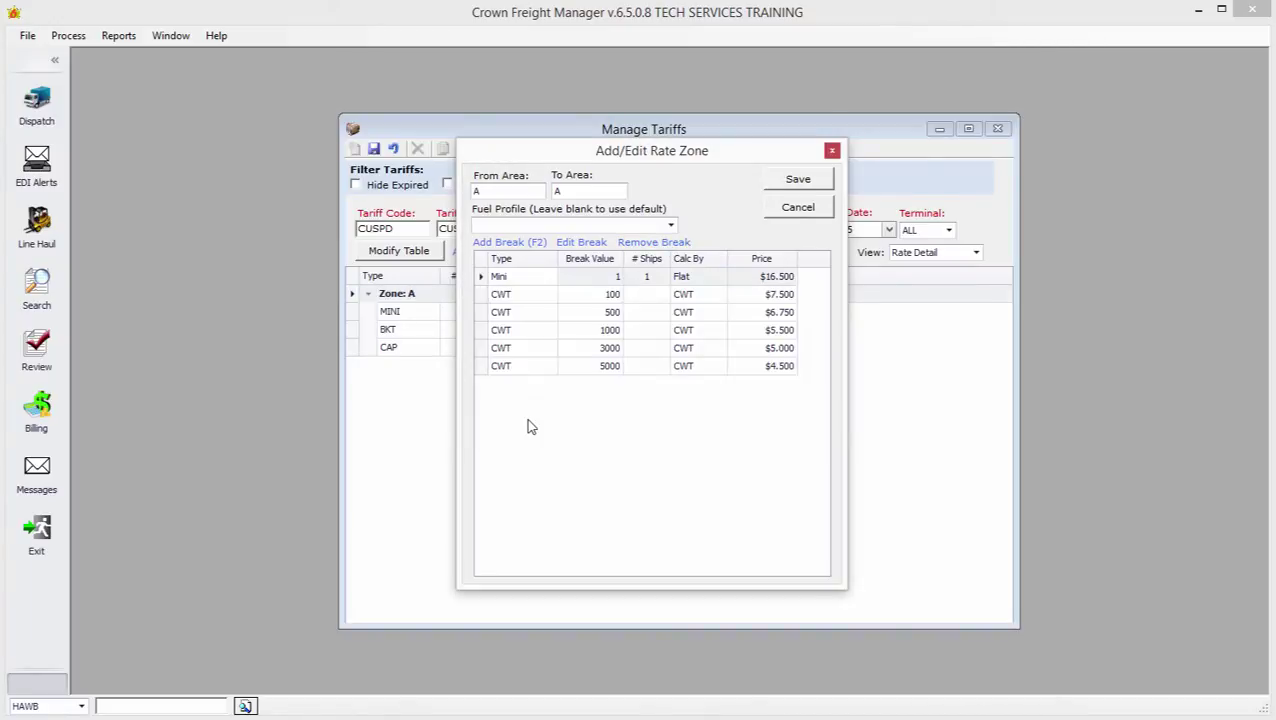
left_click(800, 180)
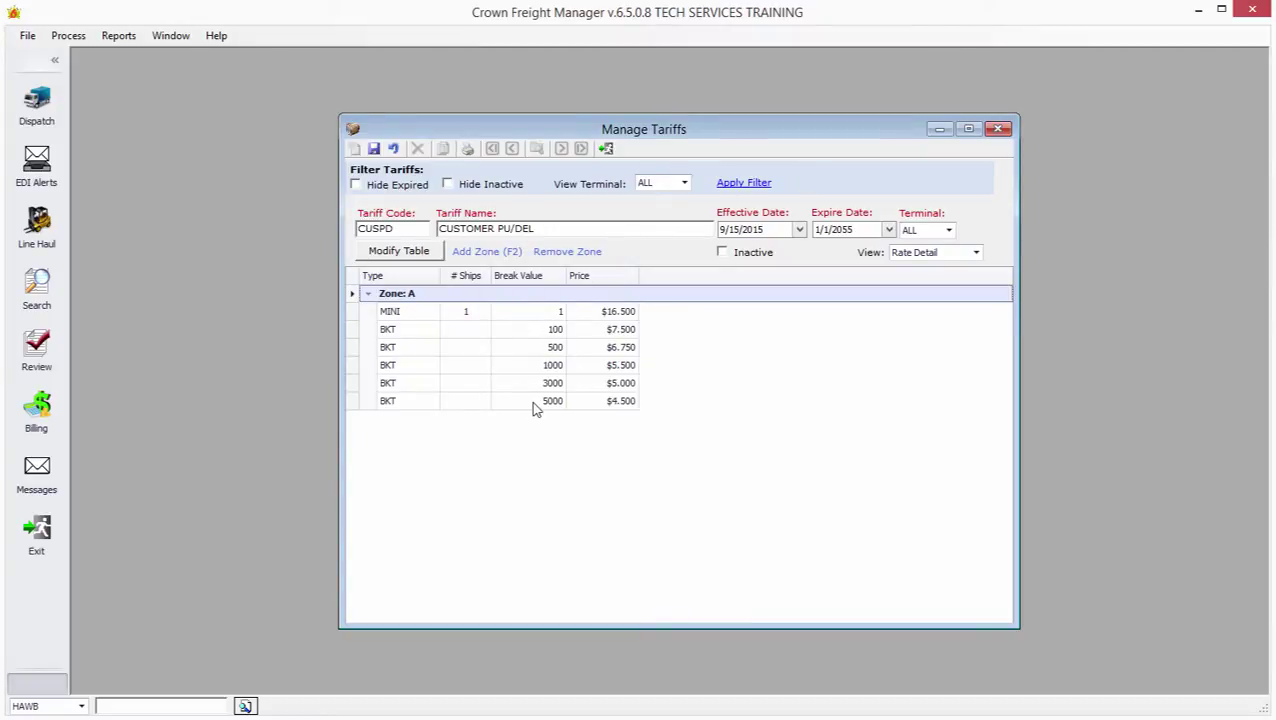
Copy rate zone A to a new zone with B as both the From and To Area.
left_click(400, 251)
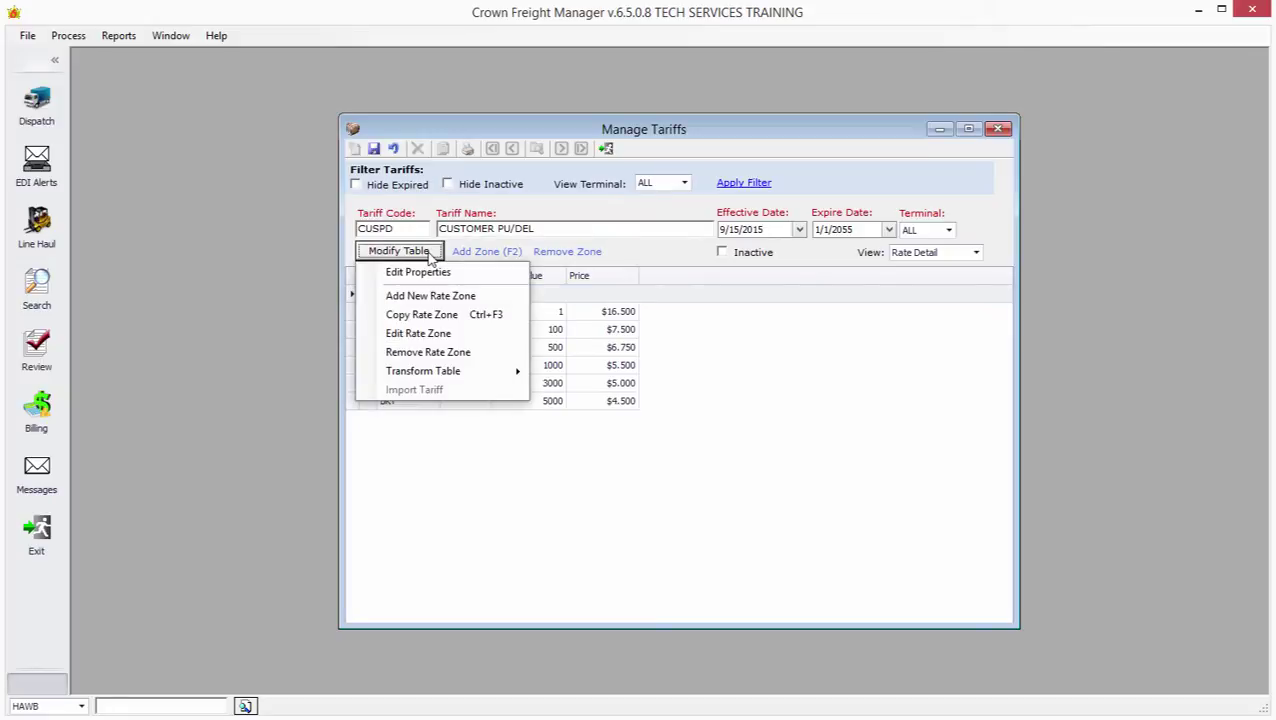
left_click(443, 316)
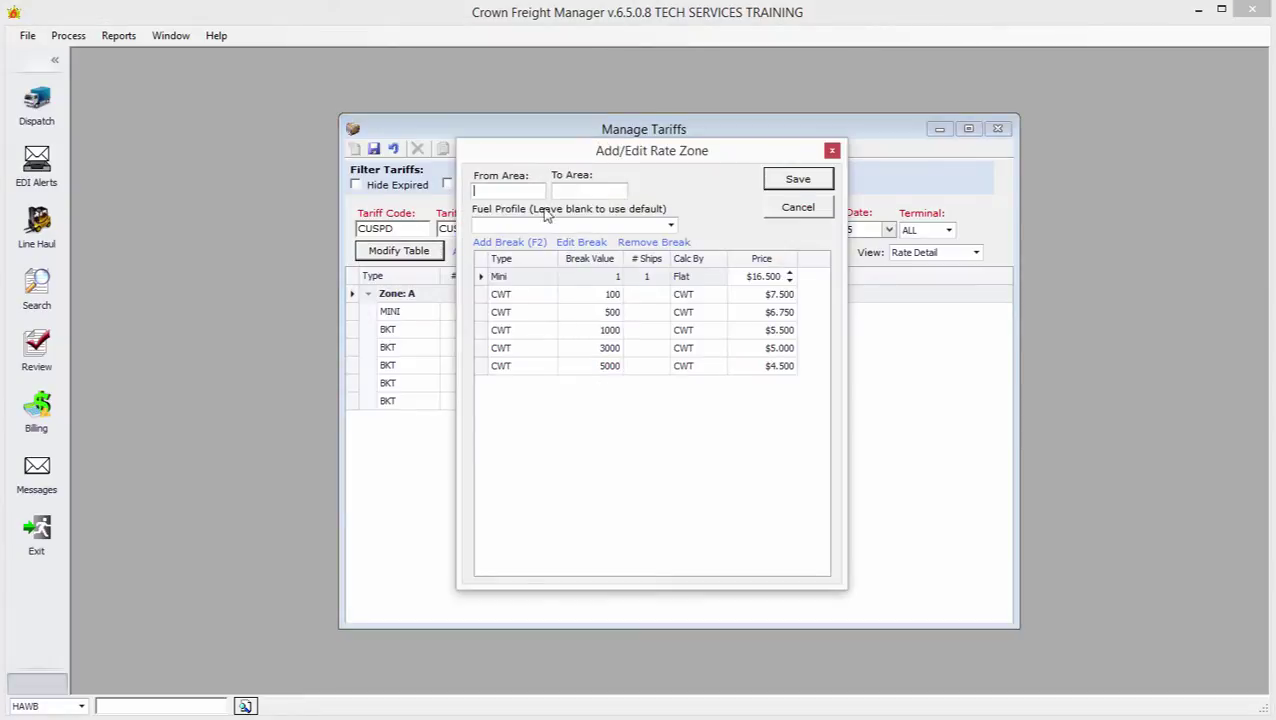
type("B")
key("Tab")
Set zone B's prices from Mini to 5000 lbs to $18, $9, $8, $7.30, $6.50 and $5.50, and save the zone.
left_click(765, 276)
type("18")
key("Return")
type("9")
key("Return")
type("8")
key("Return")
type("7.3")
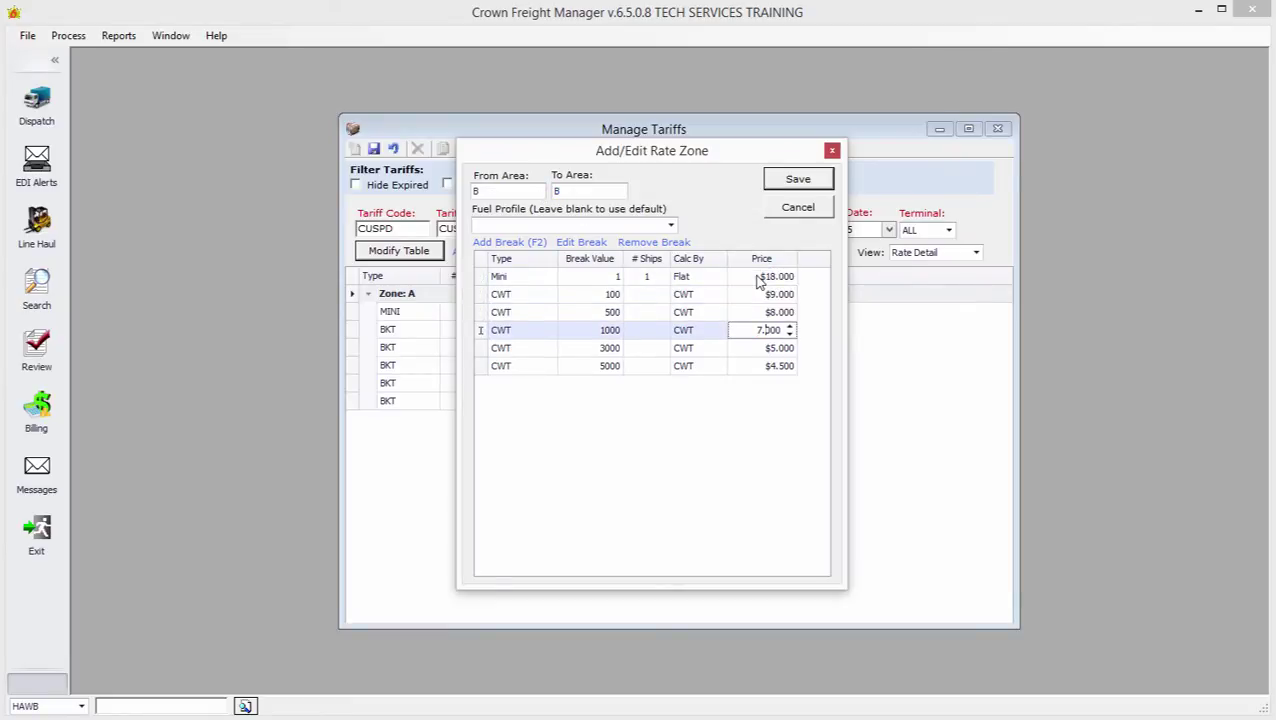
key("Return")
type("6.55.5")
left_click(798, 179)
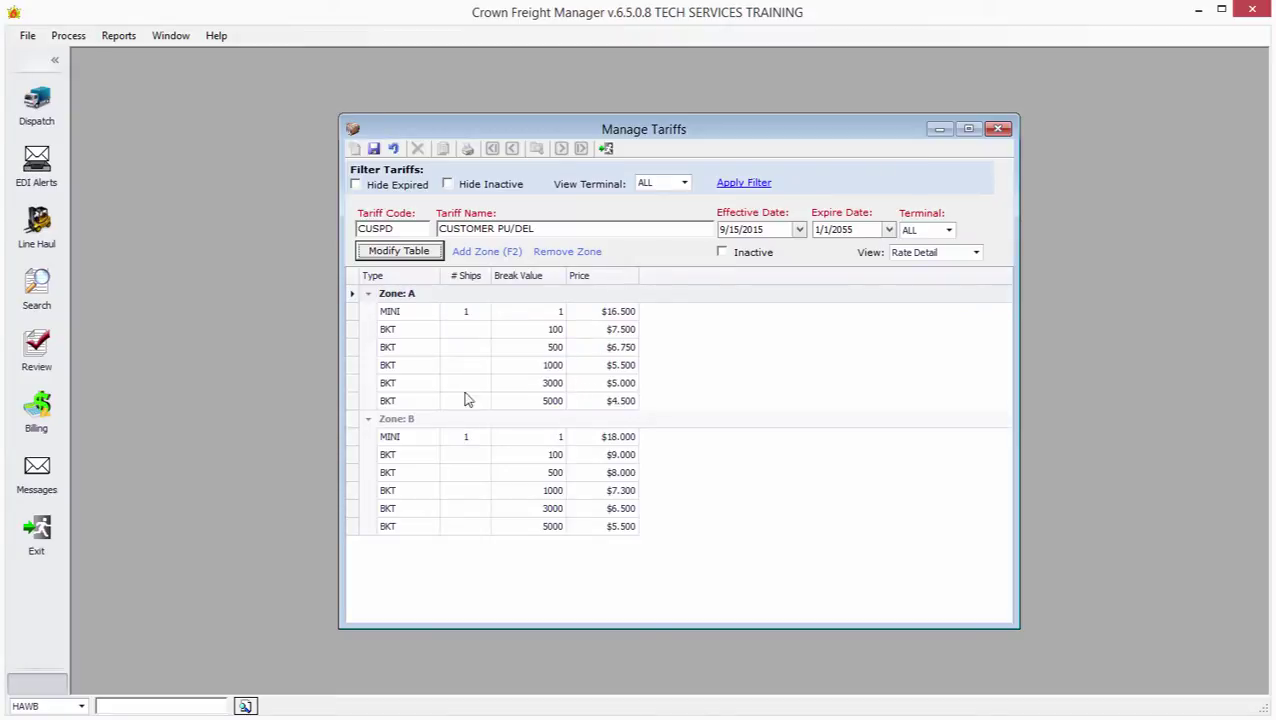
Copy rate zone B to a new zone with C as both the From and To Area.
left_click(450, 421)
left_click(425, 252)
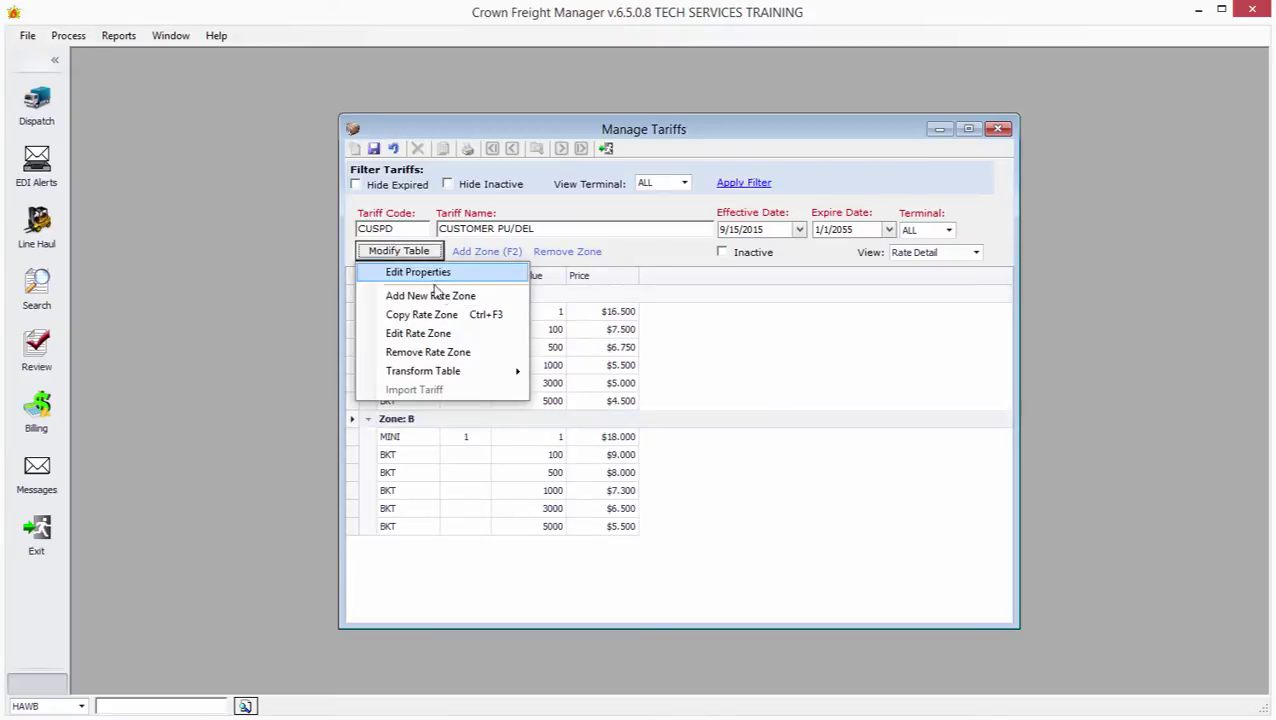
left_click(470, 316)
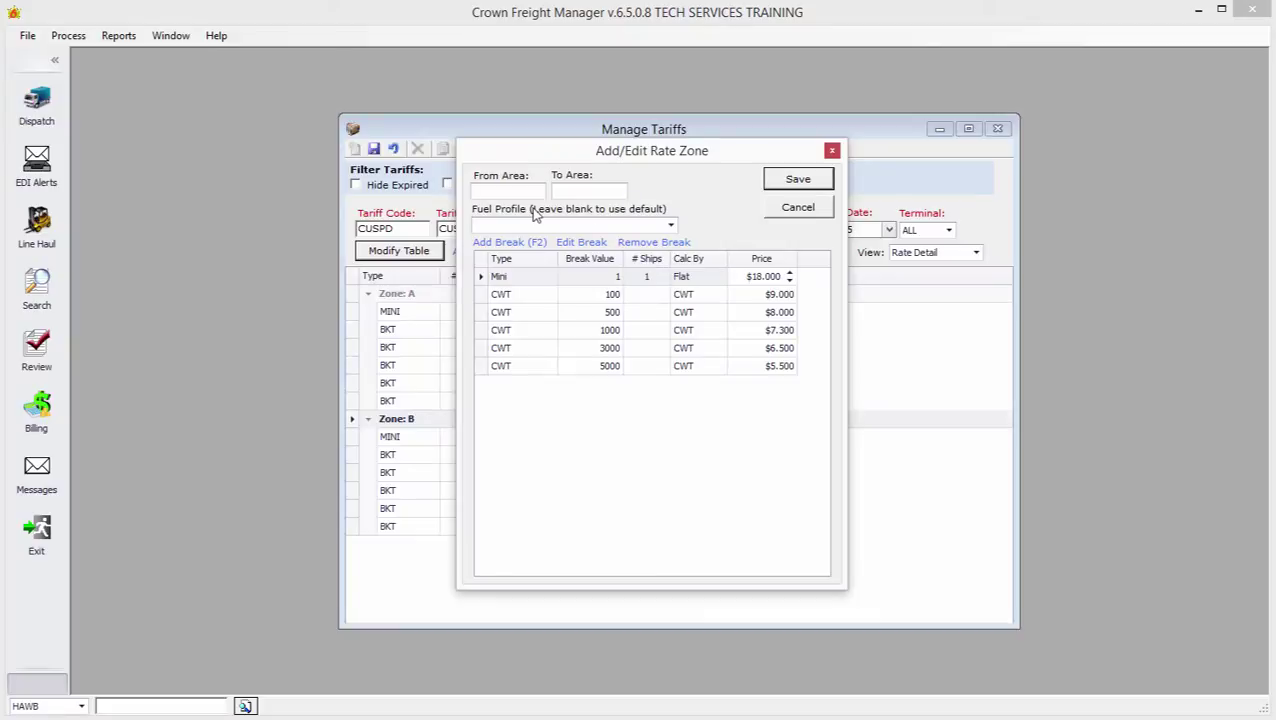
type("C")
key("Tab")
Set zone C's prices from Mini to 5000 lbs to $20, $10.25, $9.50, $8.50, $7.50 and $6.50, and save the zone.
left_click(758, 278)
type("20")
key("Return")
type("10.250")
key("Return")
type("9.5")
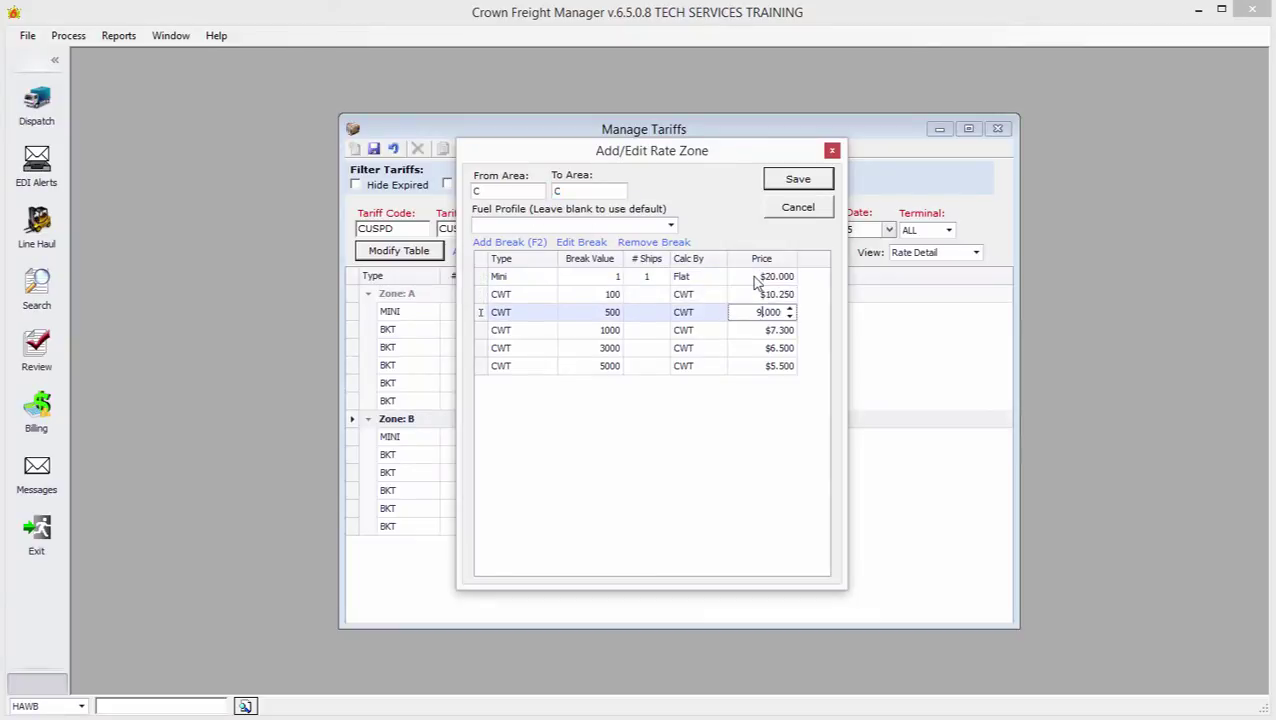
key("Return")
type("8.5")
key("Return")
type("7")
key("Return")
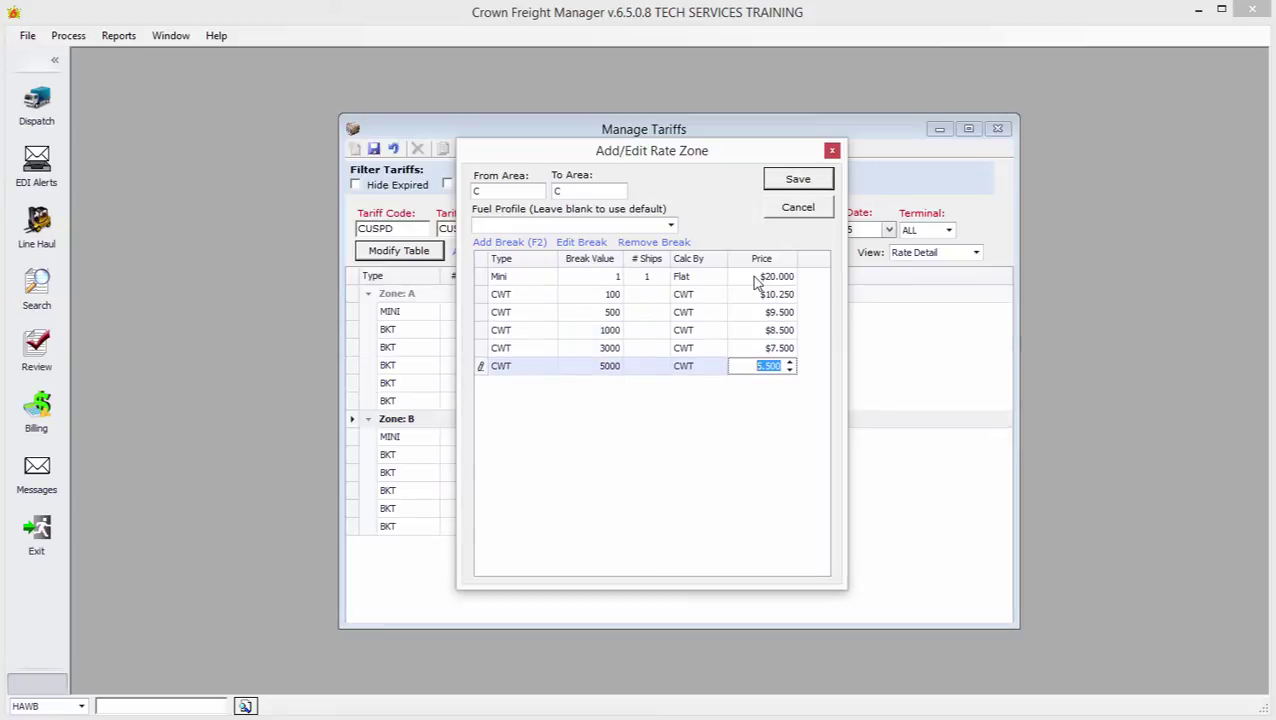
type("6.5")
left_click(800, 178)
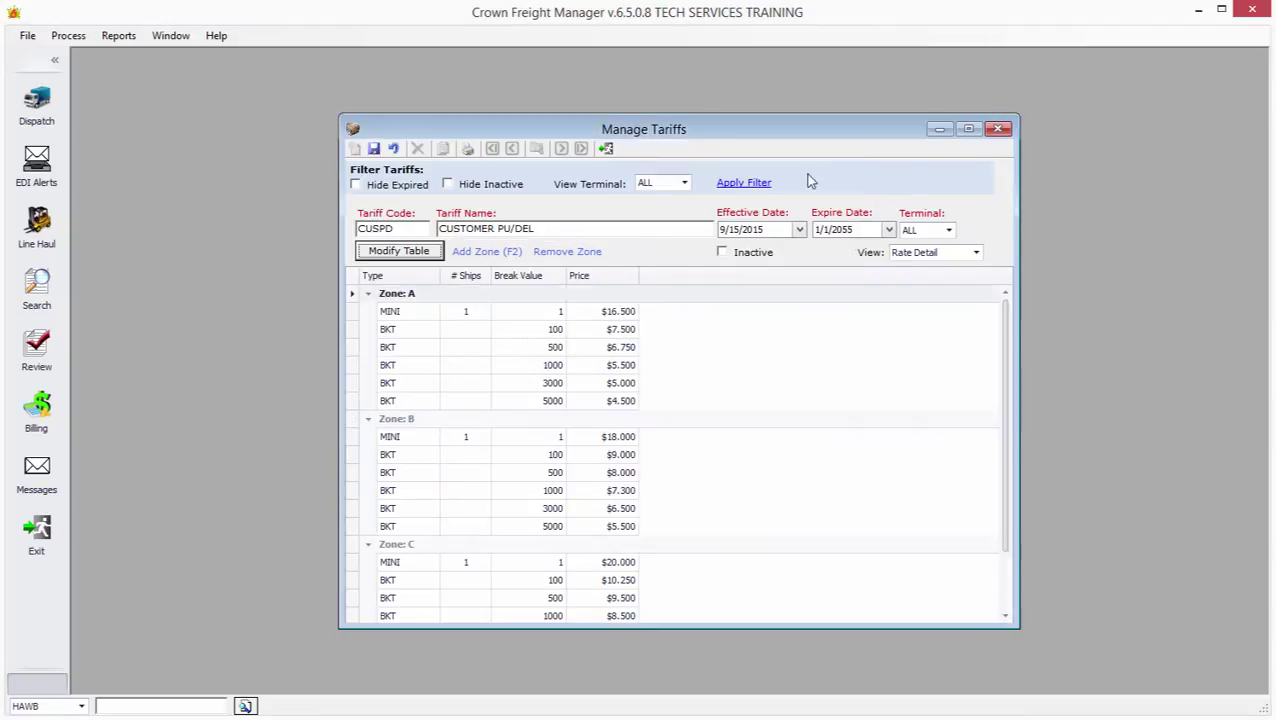
Save the CUSPD tariff and set its calculation method to Door to Door in the tariff properties.
left_click(565, 232)
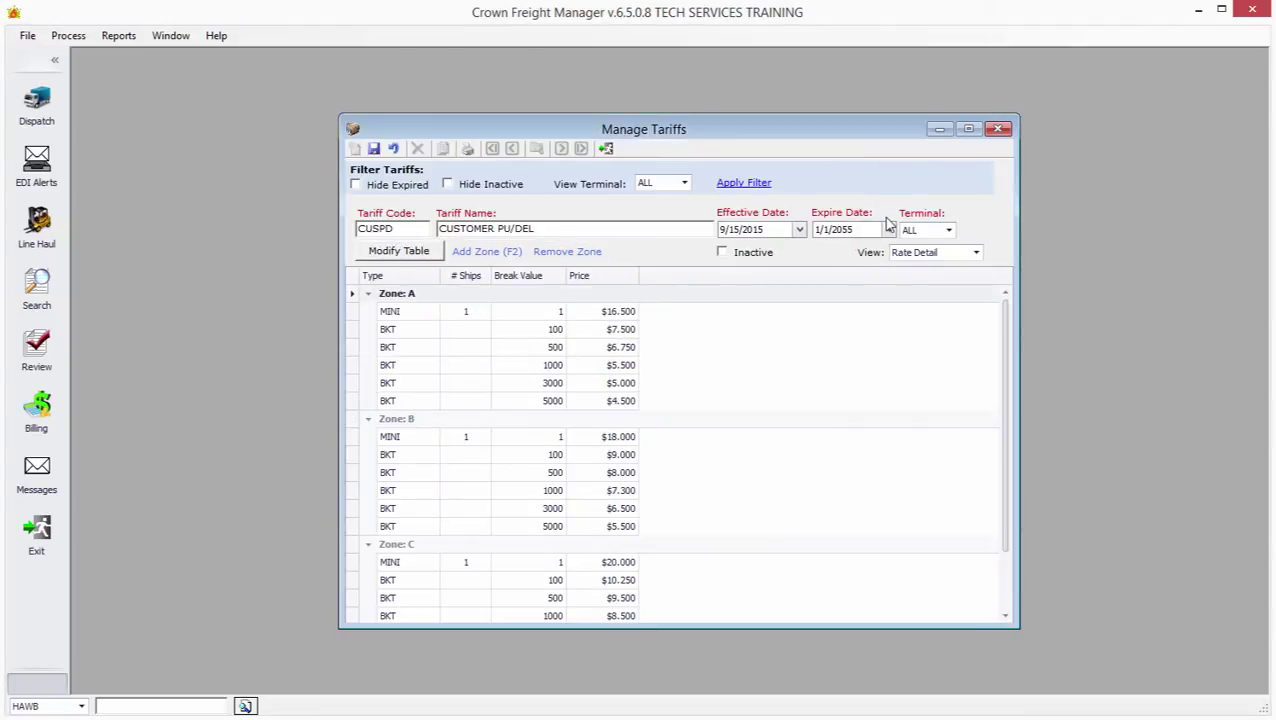
left_click(375, 150)
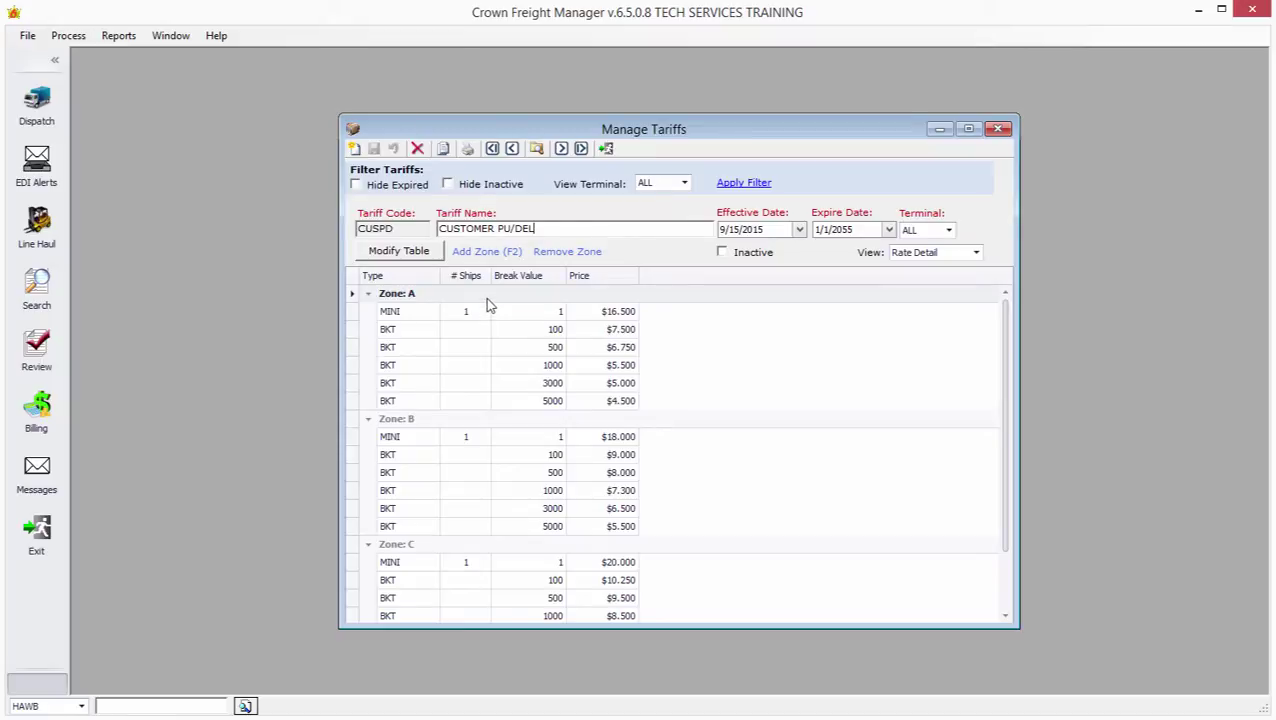
left_click(424, 252)
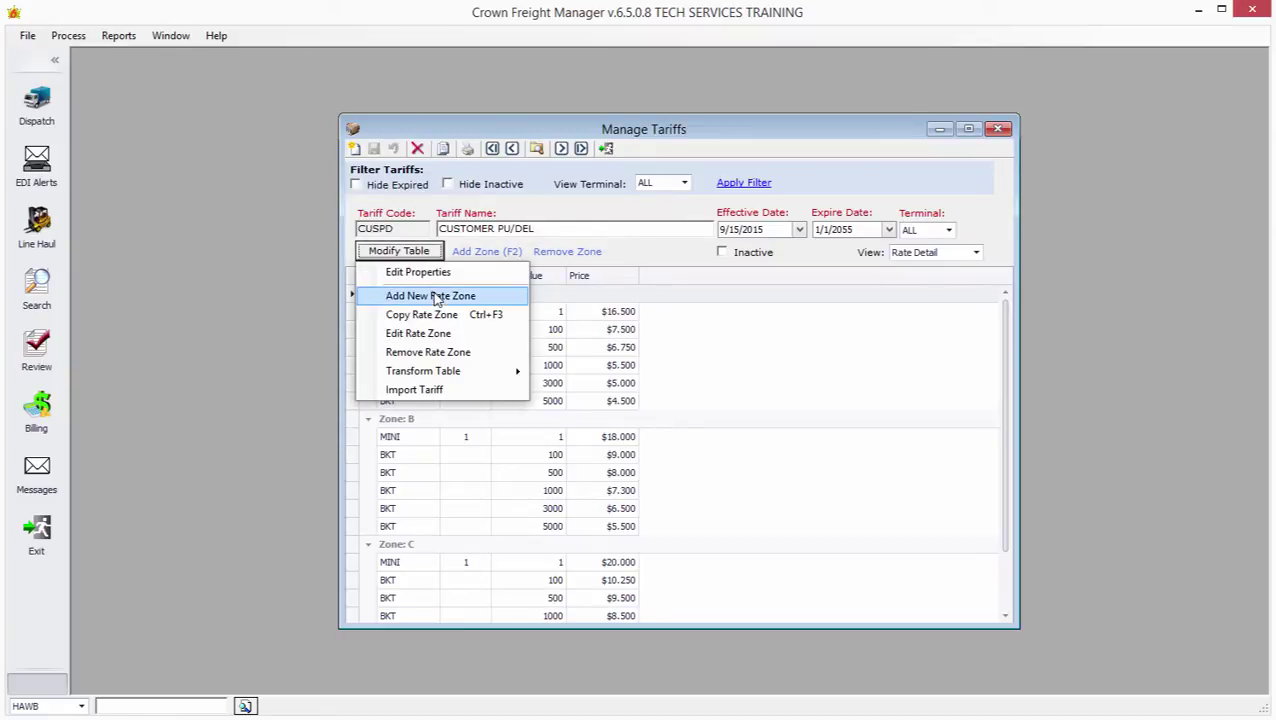
left_click(432, 273)
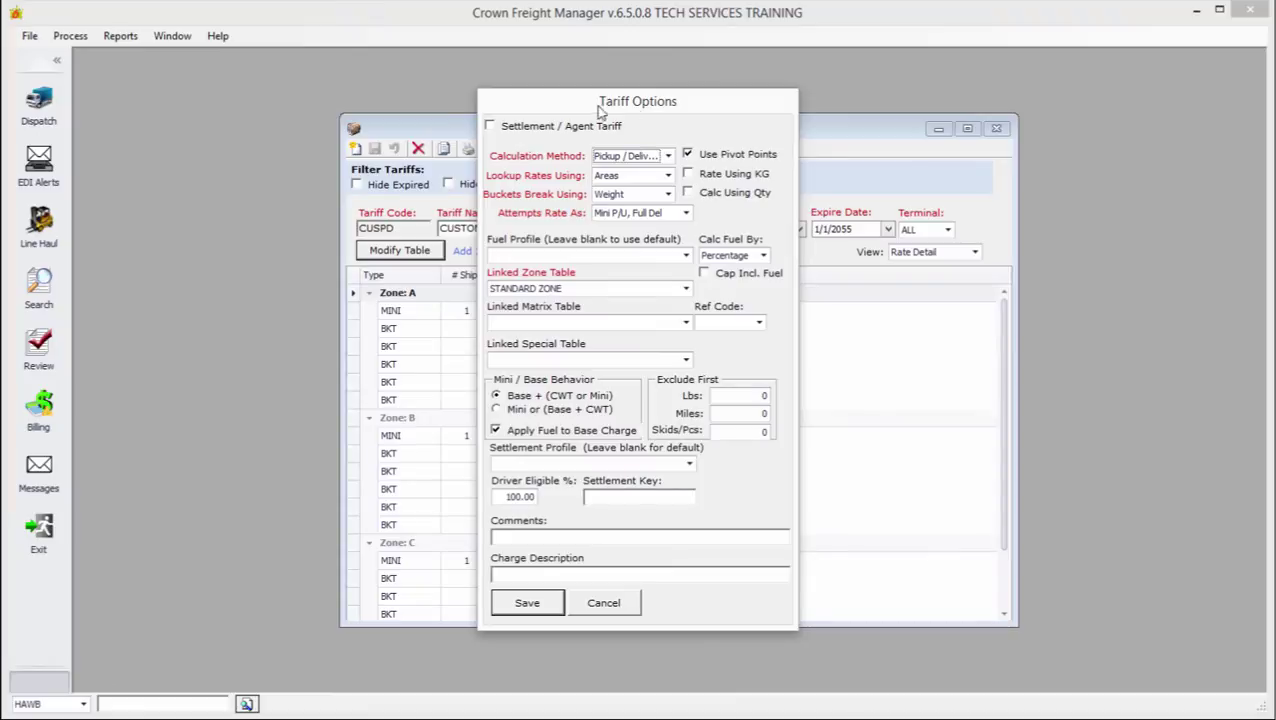
left_click(663, 157)
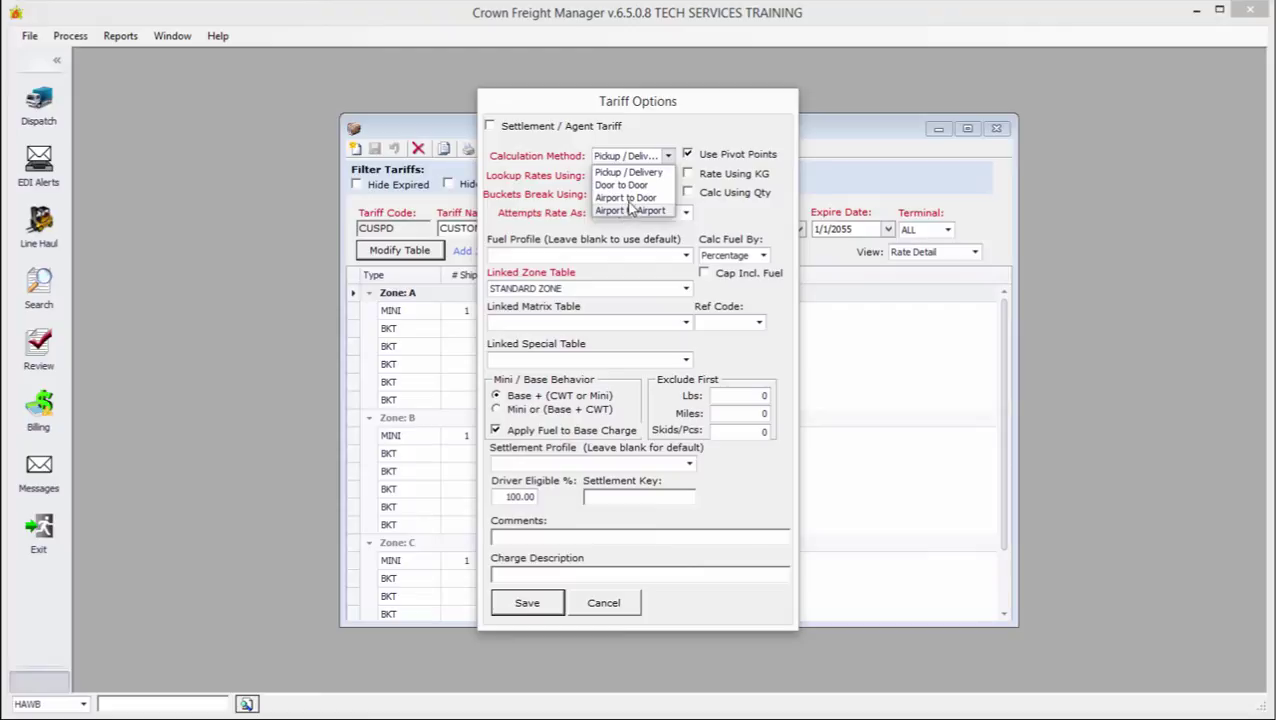
left_click(641, 187)
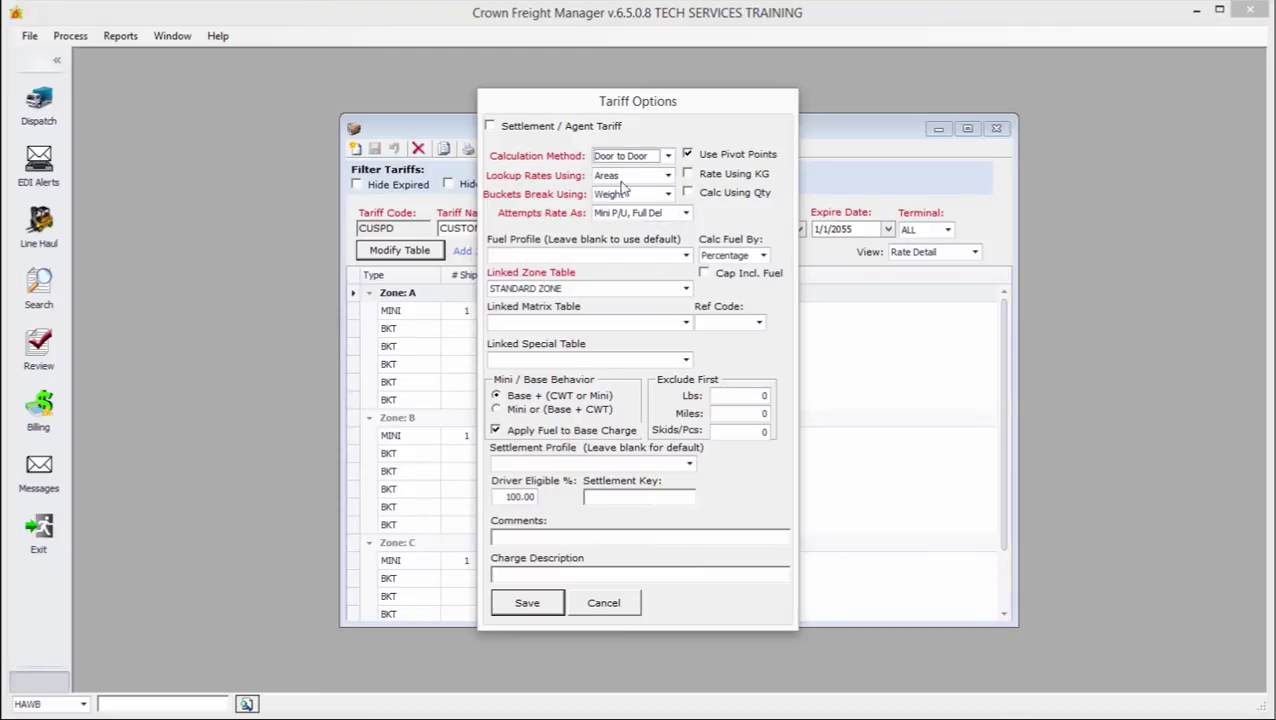
left_click(550, 612)
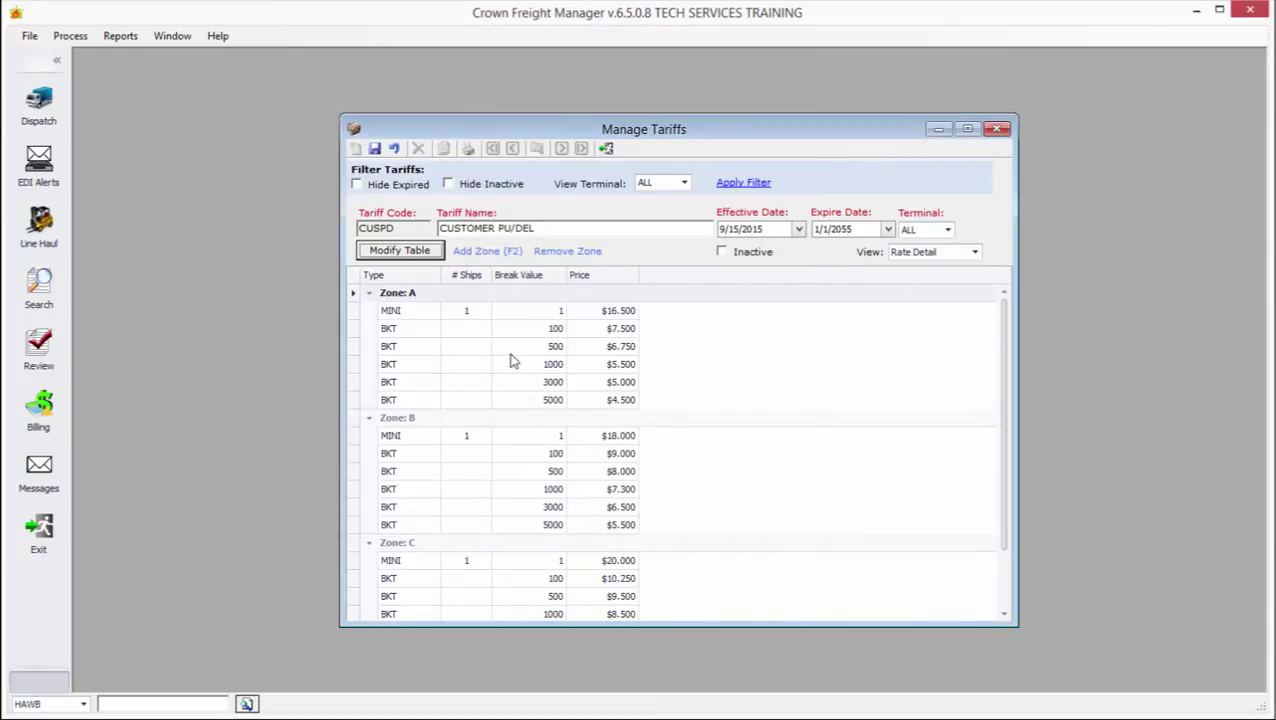
Set rate zone A's To Area to B and save the zone.
left_click(502, 296)
double_click(502, 299)
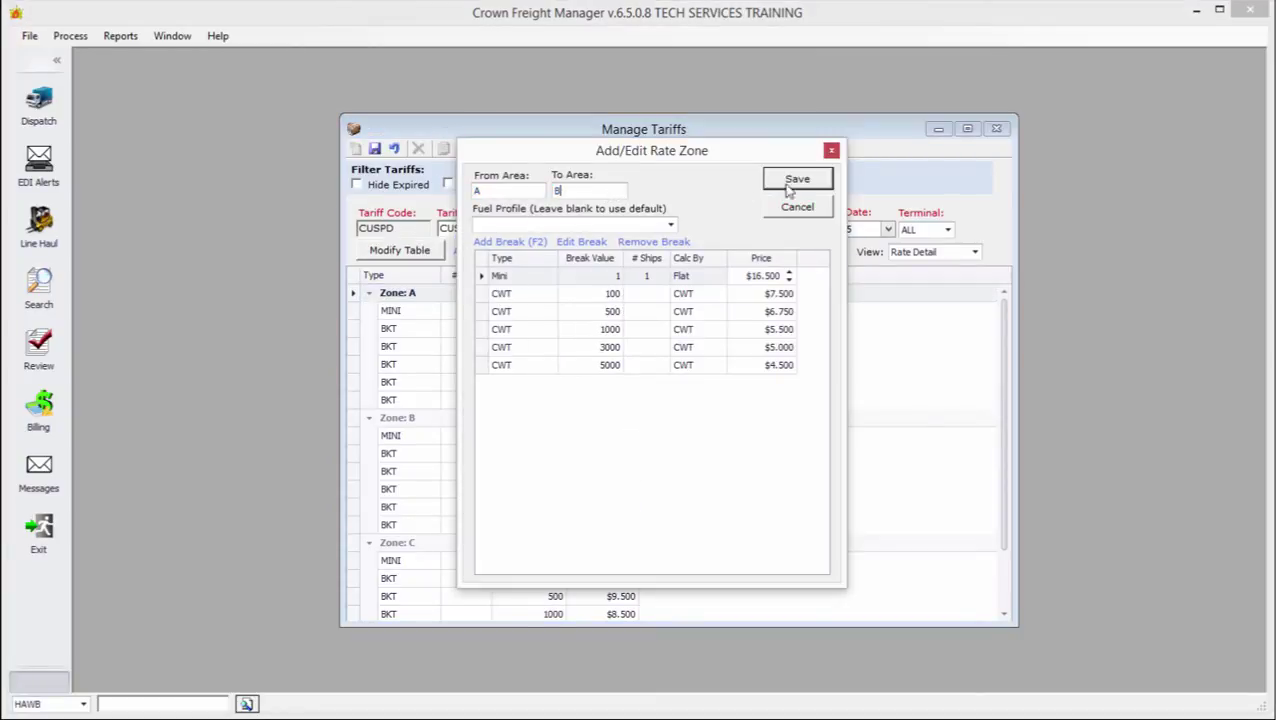
left_click(808, 179)
Set rate zone B's To Area to C and save the zone.
double_click(461, 421)
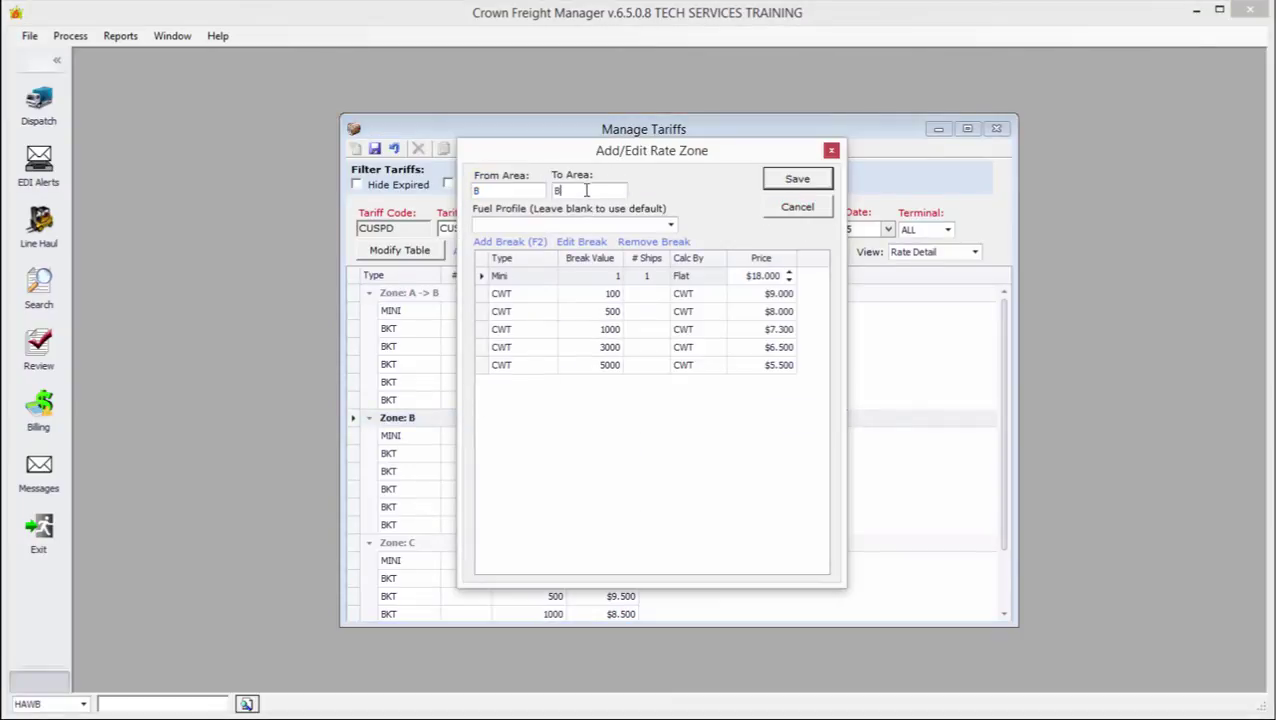
key("BackSpace")
type("C")
left_click(802, 179)
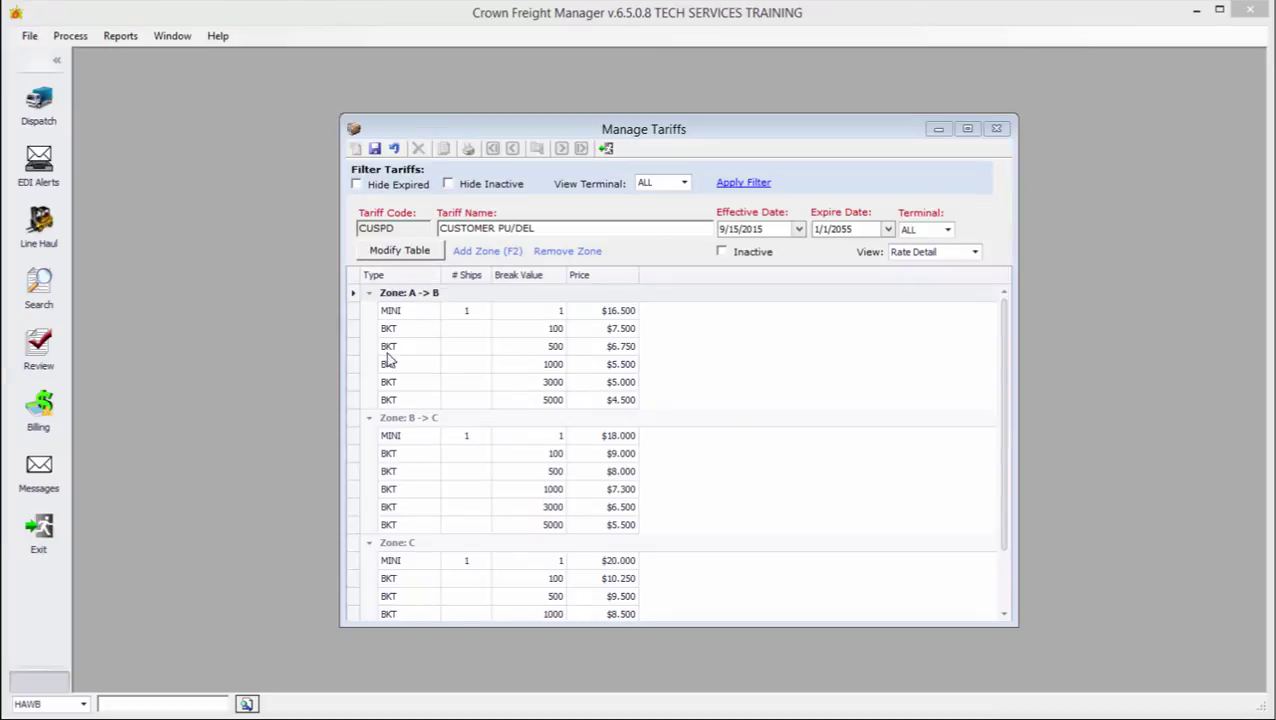
Change the A-to-B rate zone to From Area BUF and To Area A, save it, and review its breaks.
double_click(437, 295)
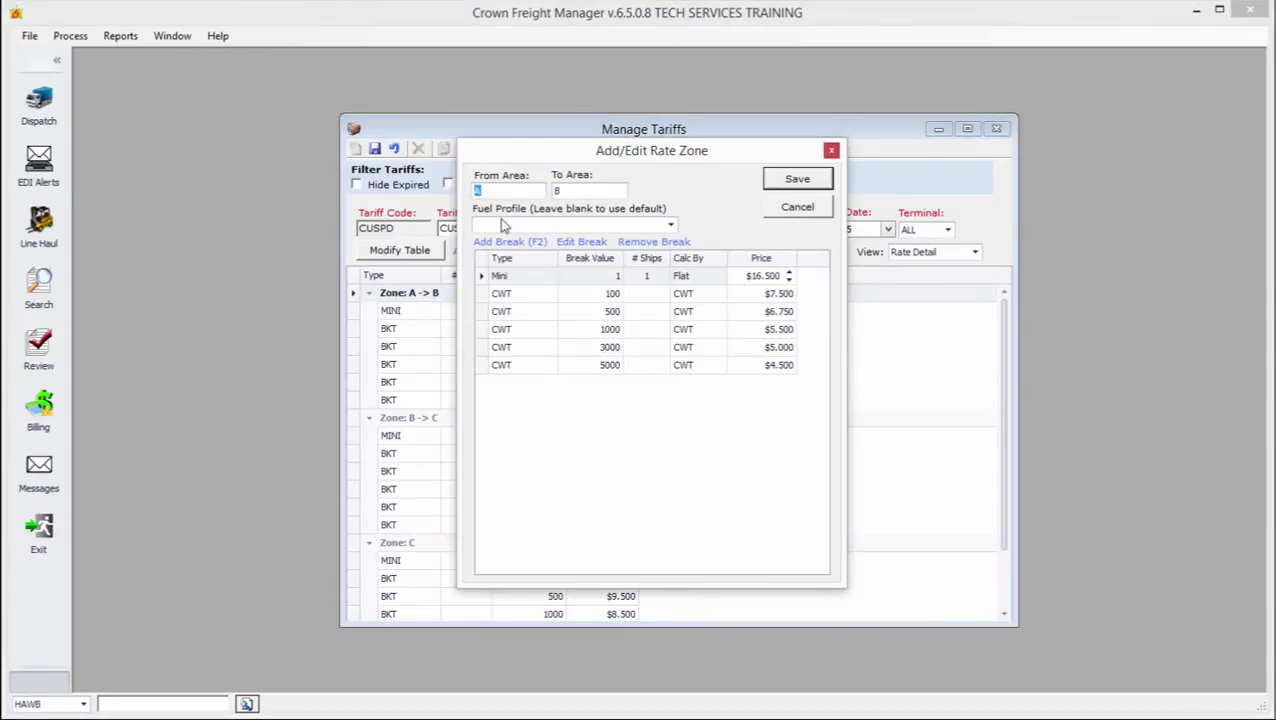
type("BUF")
left_click(783, 179)
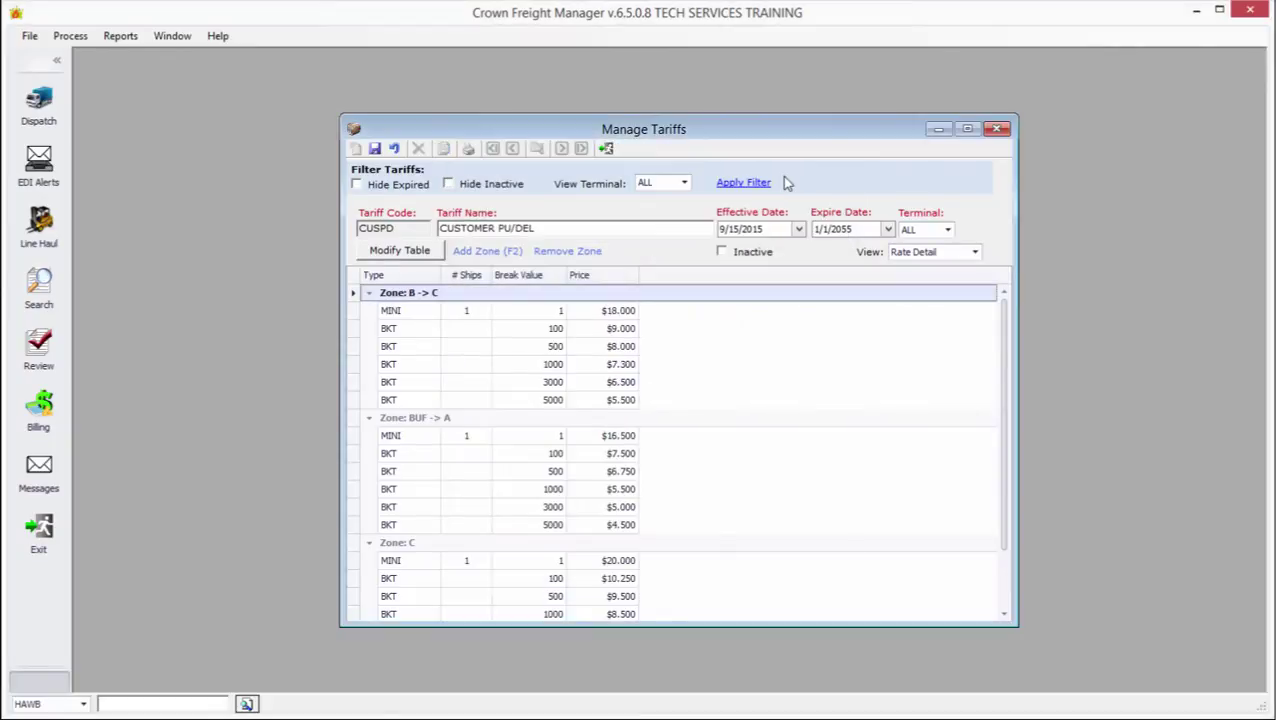
left_click(474, 421)
double_click(474, 421)
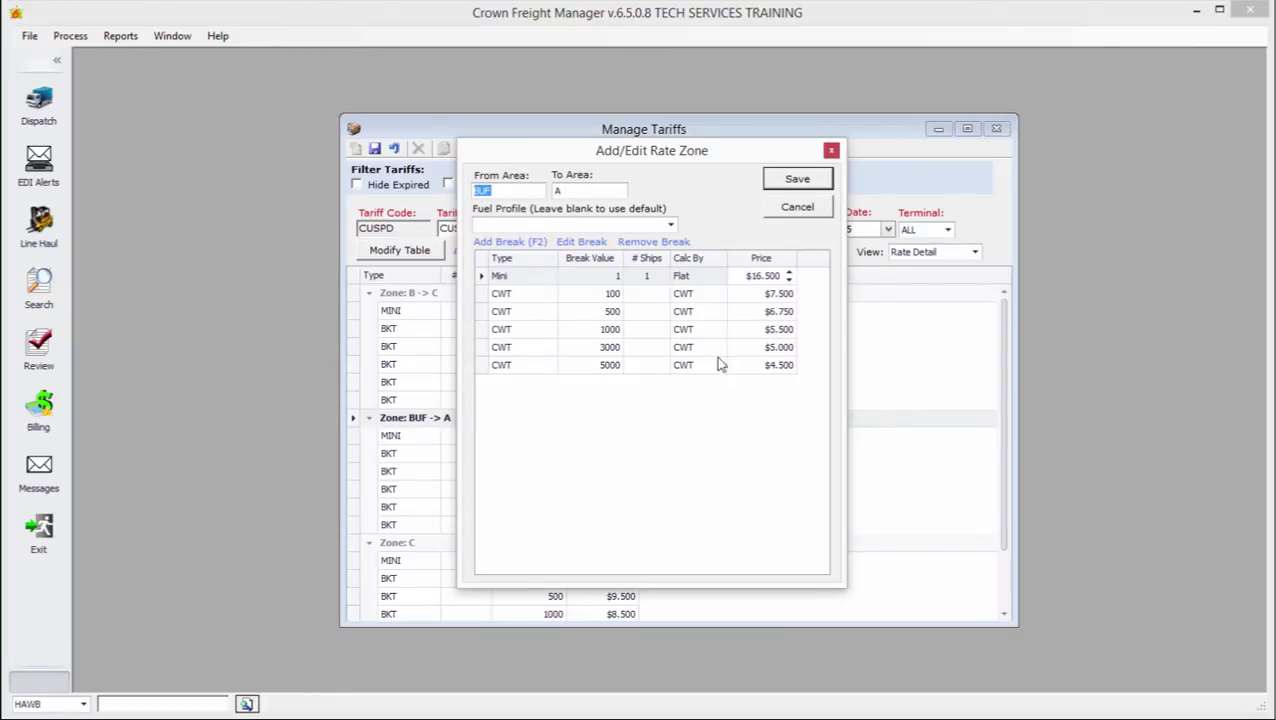
left_click(792, 210)
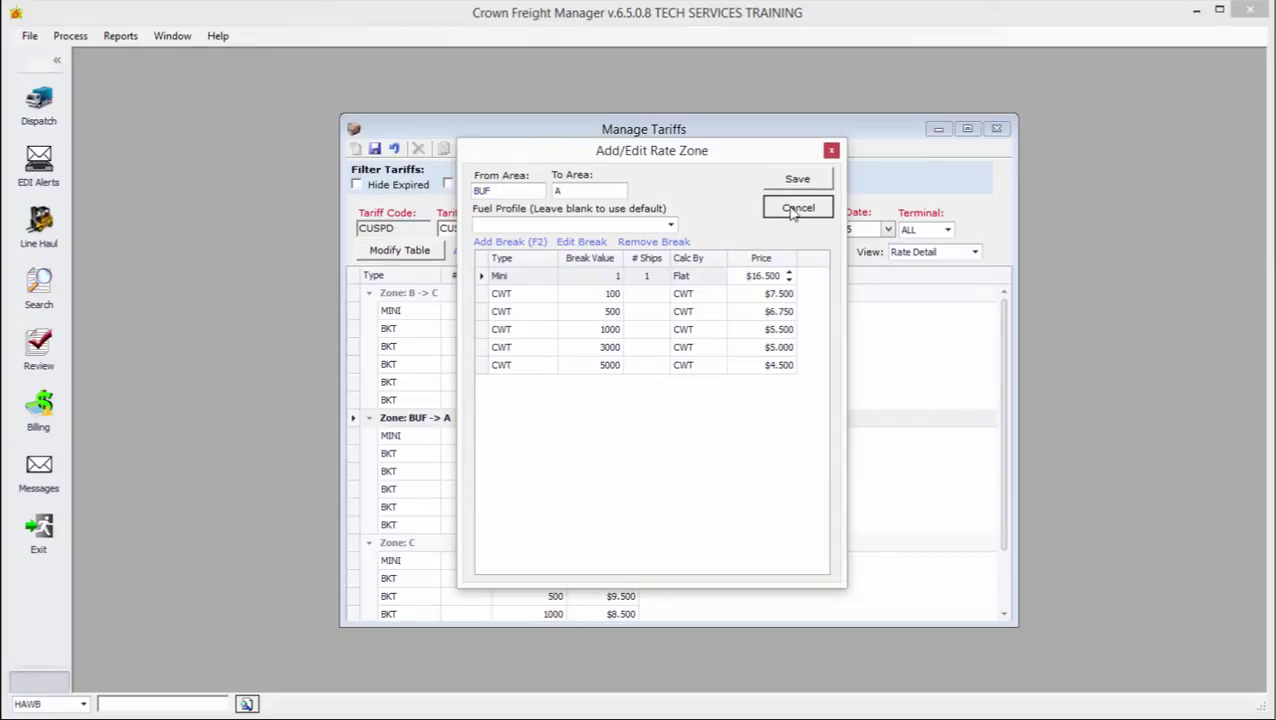
Set the tariff's rate lookup to Areas and its bucket breaks to Pieces, and save the tariff.
left_click(400, 251)
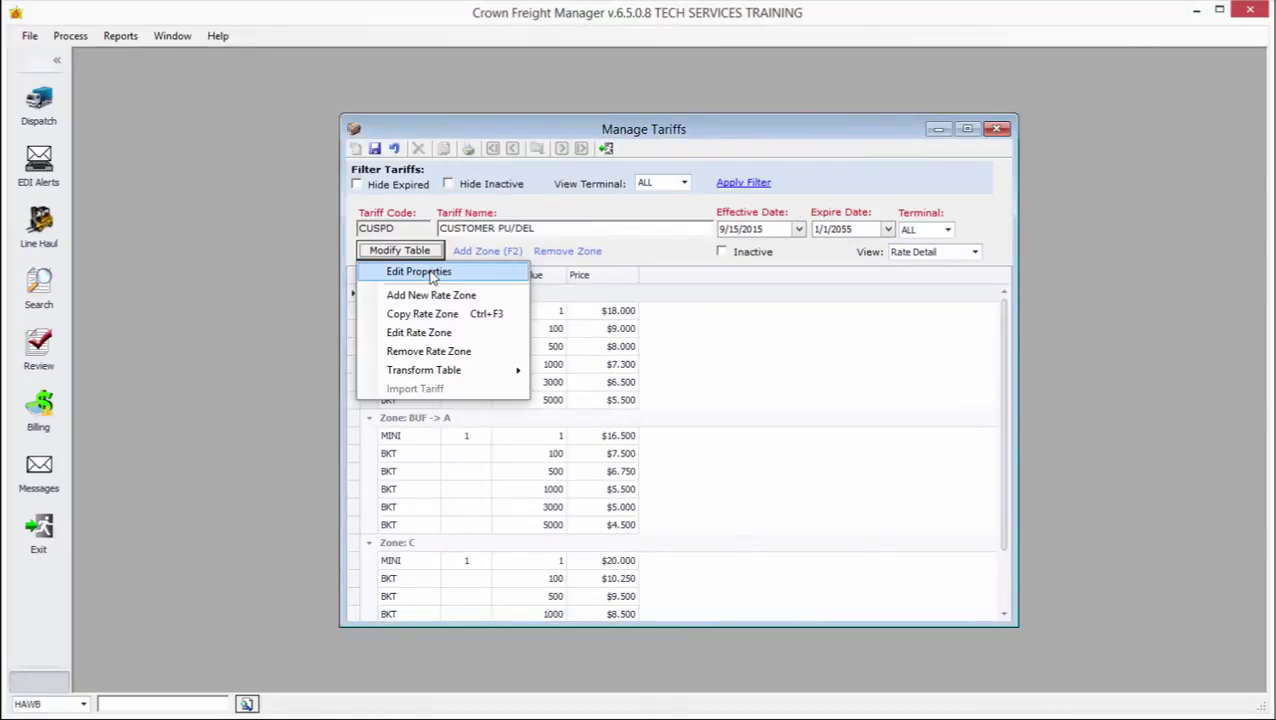
left_click(434, 272)
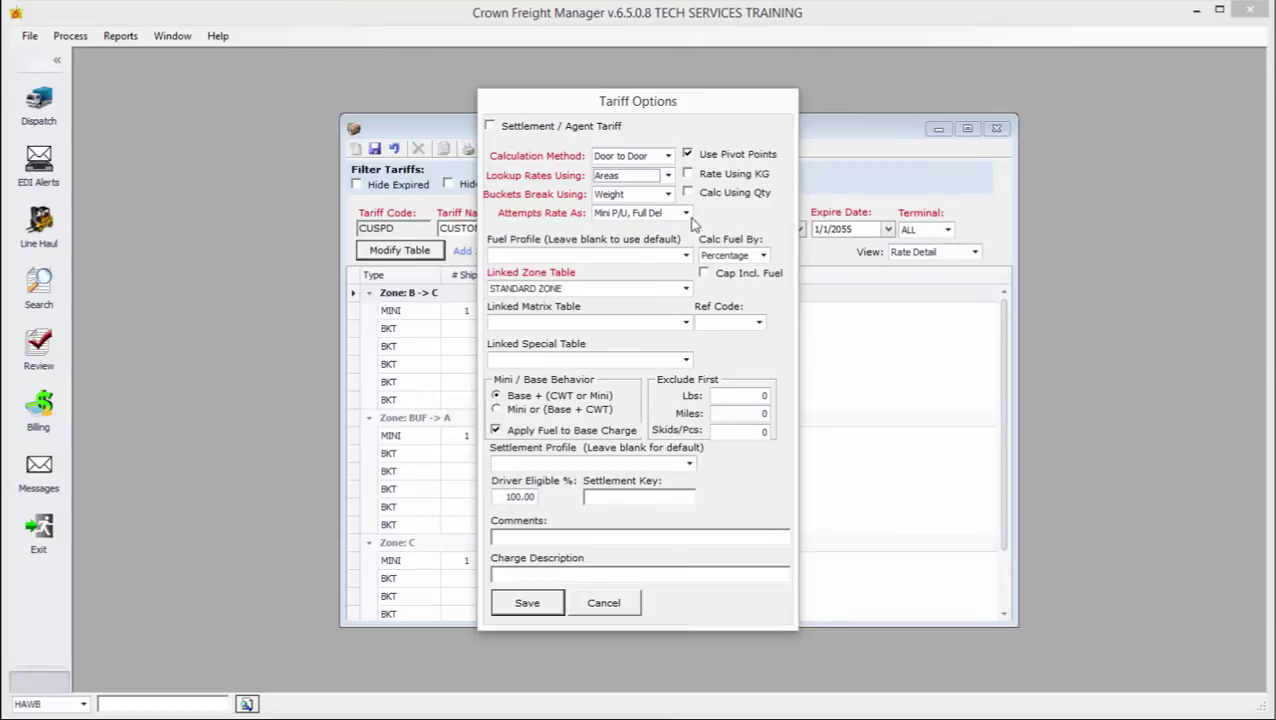
left_click(668, 176)
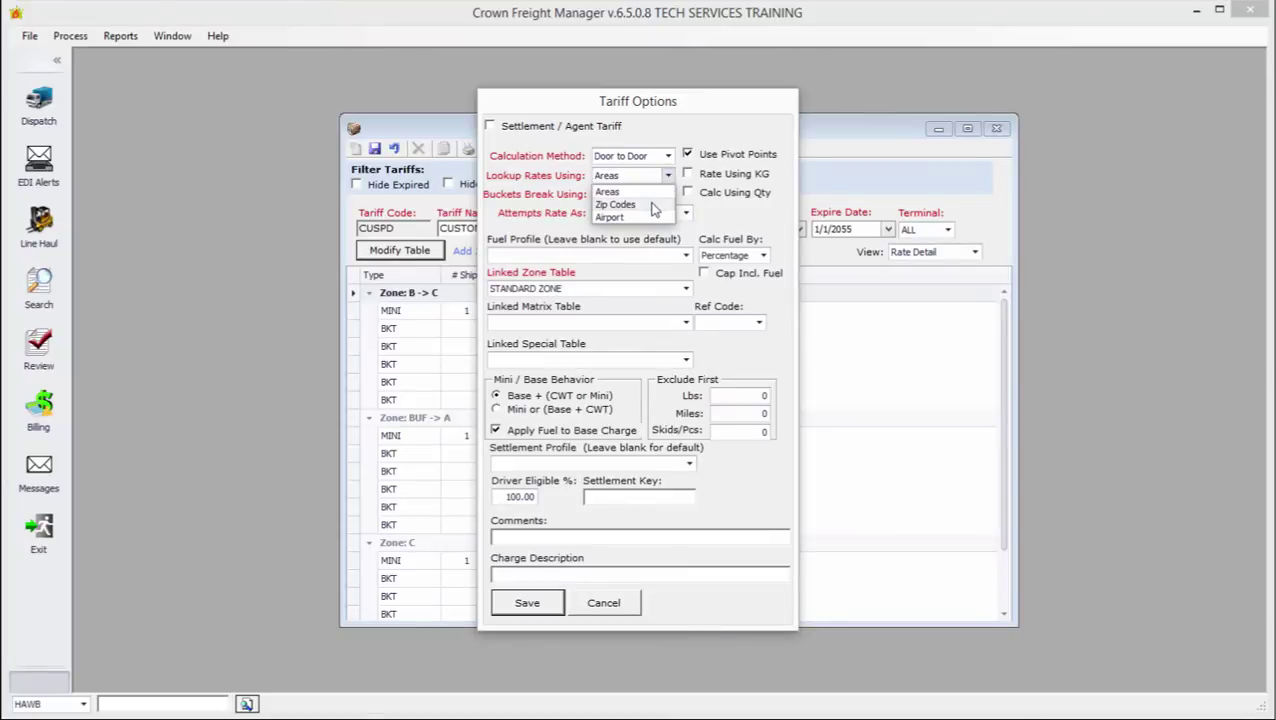
left_click(650, 206)
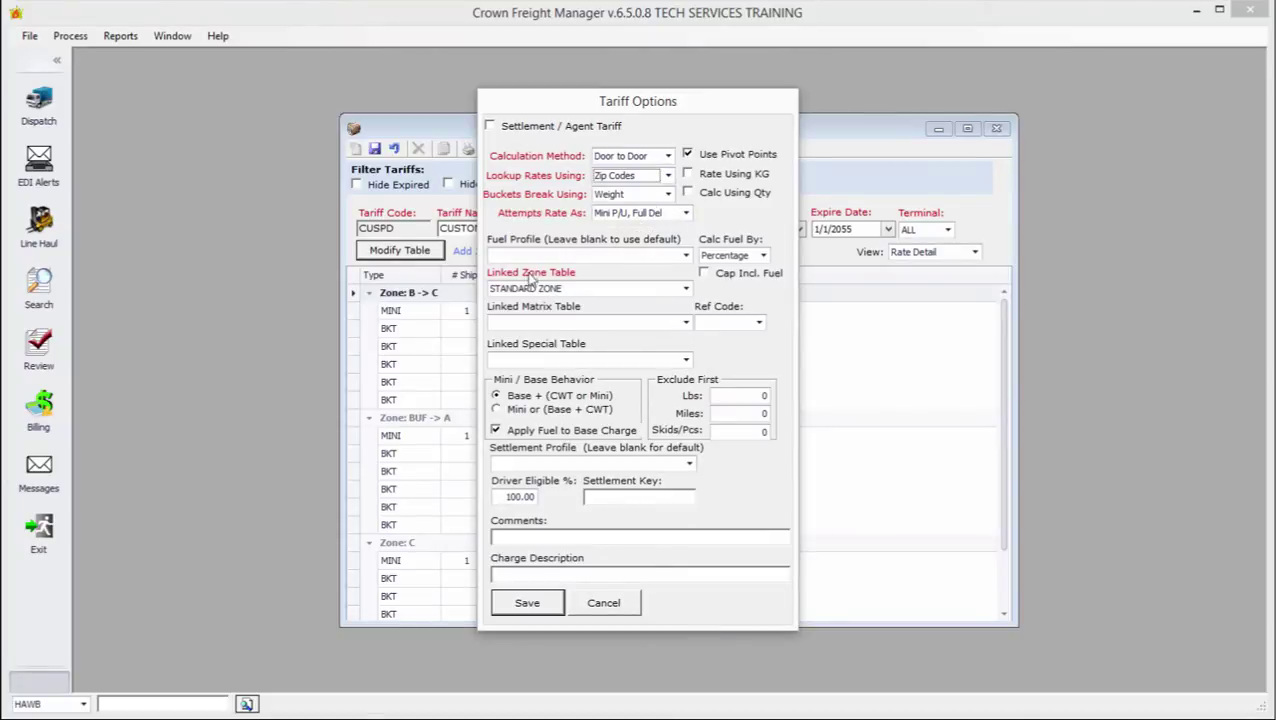
left_click(668, 176)
left_click(650, 192)
left_click(664, 195)
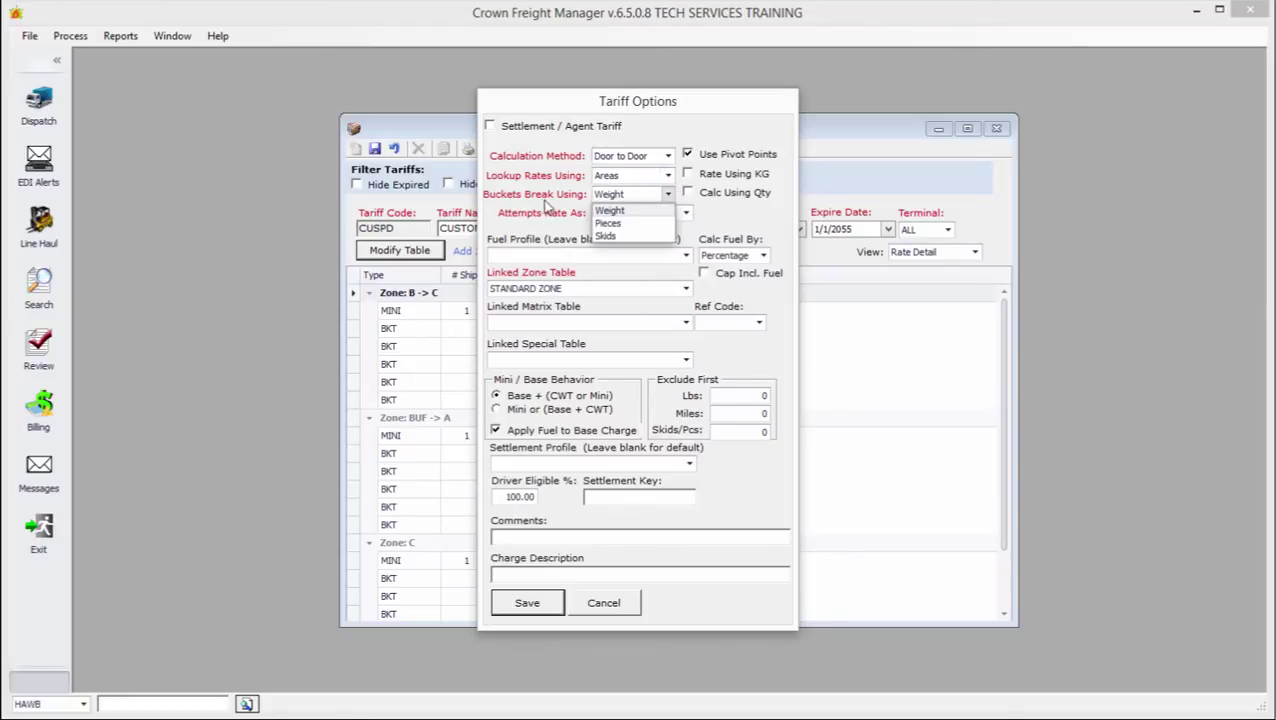
left_click(621, 227)
left_click(546, 603)
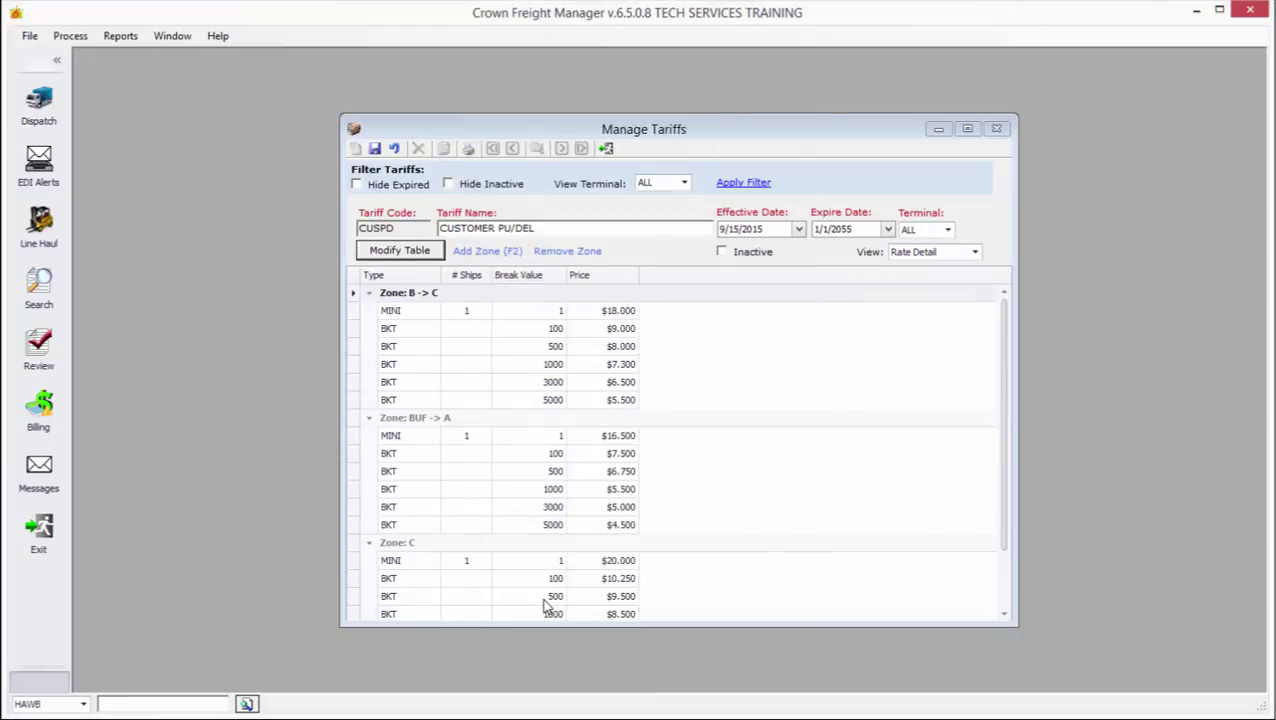
left_click(377, 149)
Create a new PU&D skeleton tariff that rates shipments using Mileage.
left_click(356, 149)
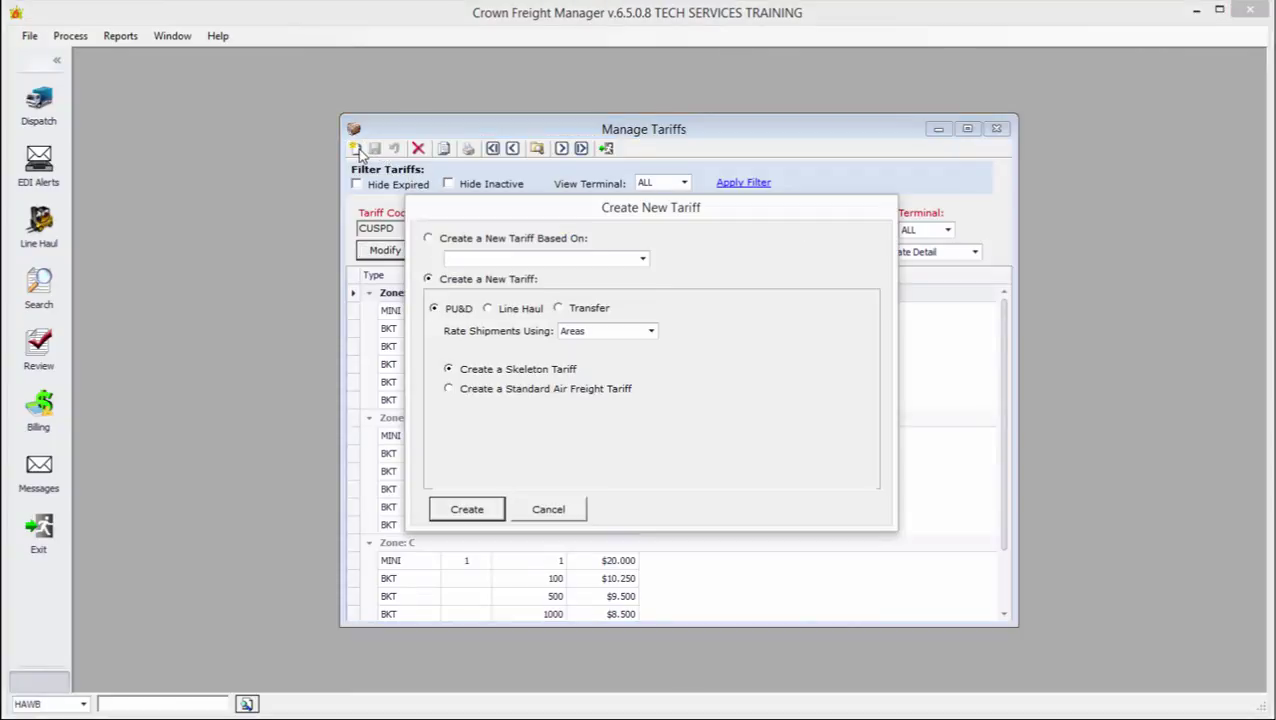
left_click(634, 333)
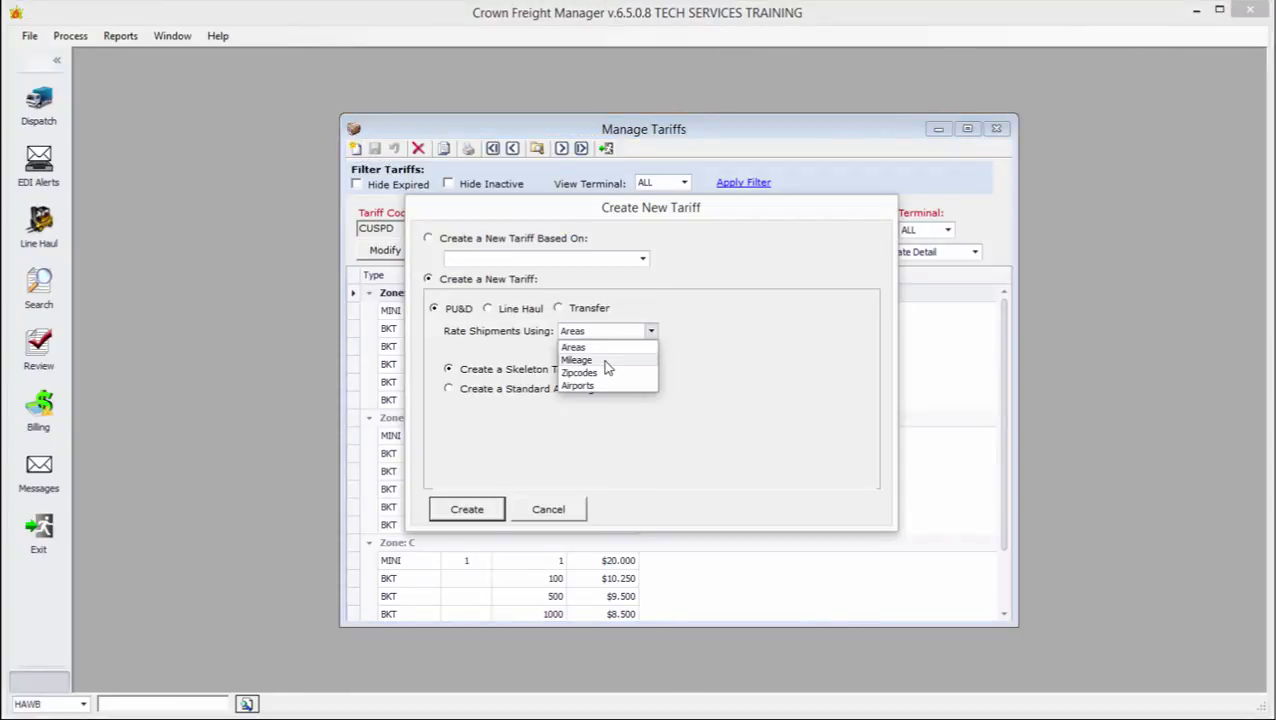
left_click(603, 362)
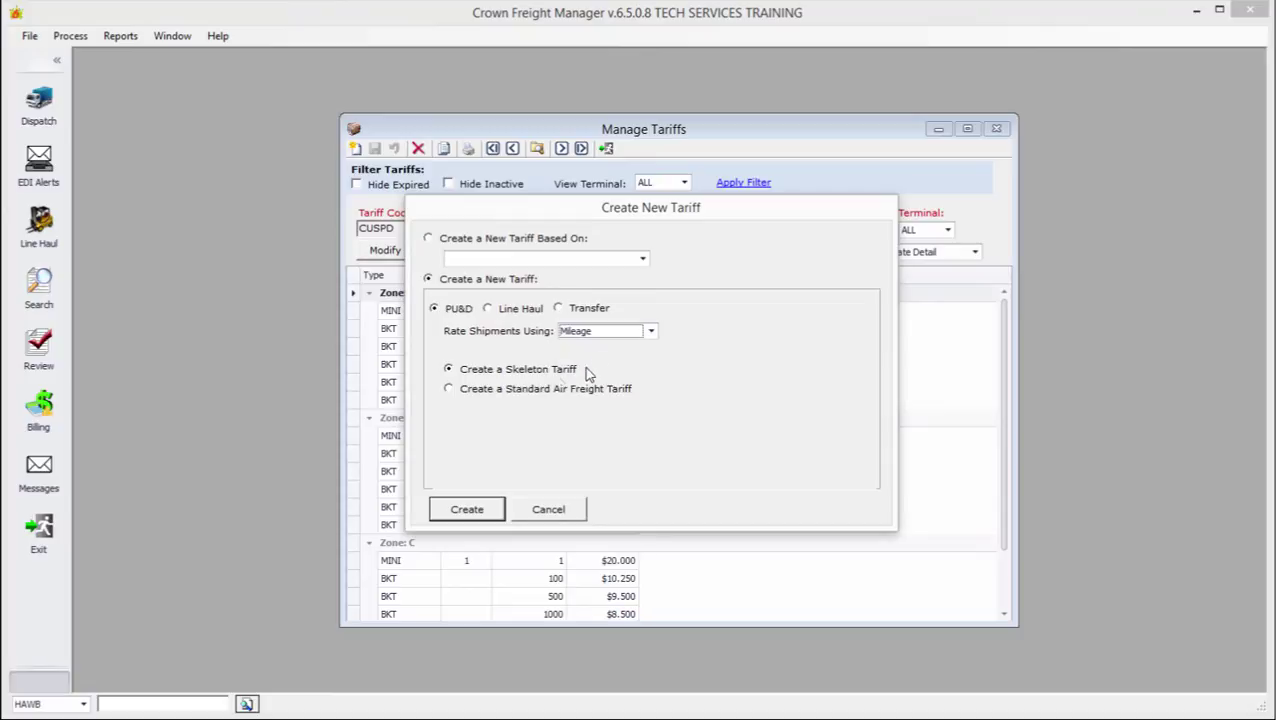
left_click(468, 509)
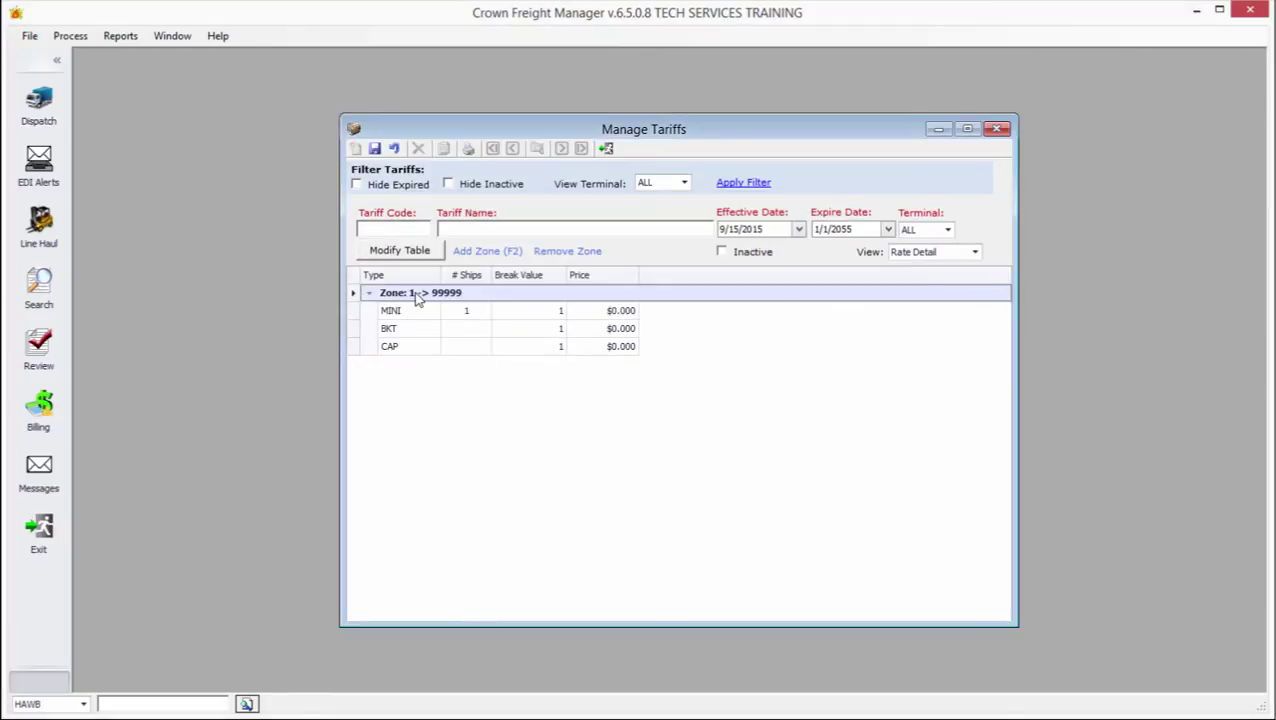
Review the mileage rate zone's breaks and close the new tariff without saving it.
double_click(417, 297)
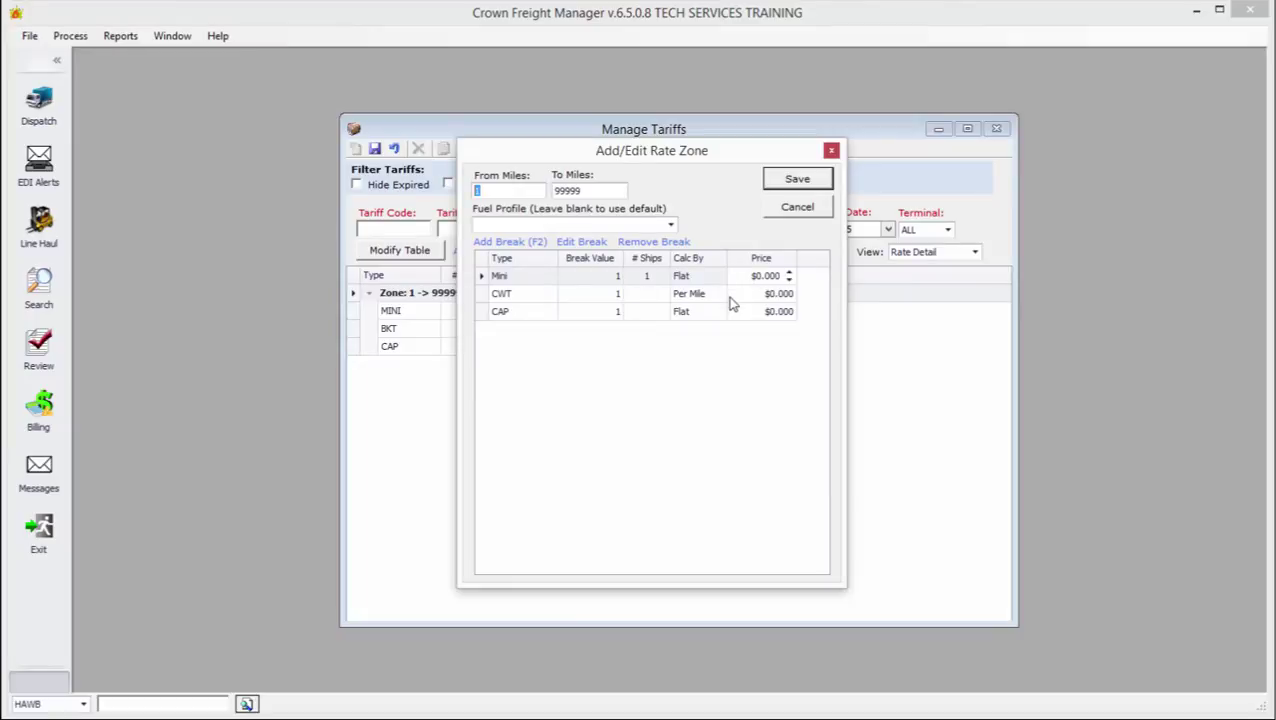
left_click(797, 208)
left_click(996, 129)
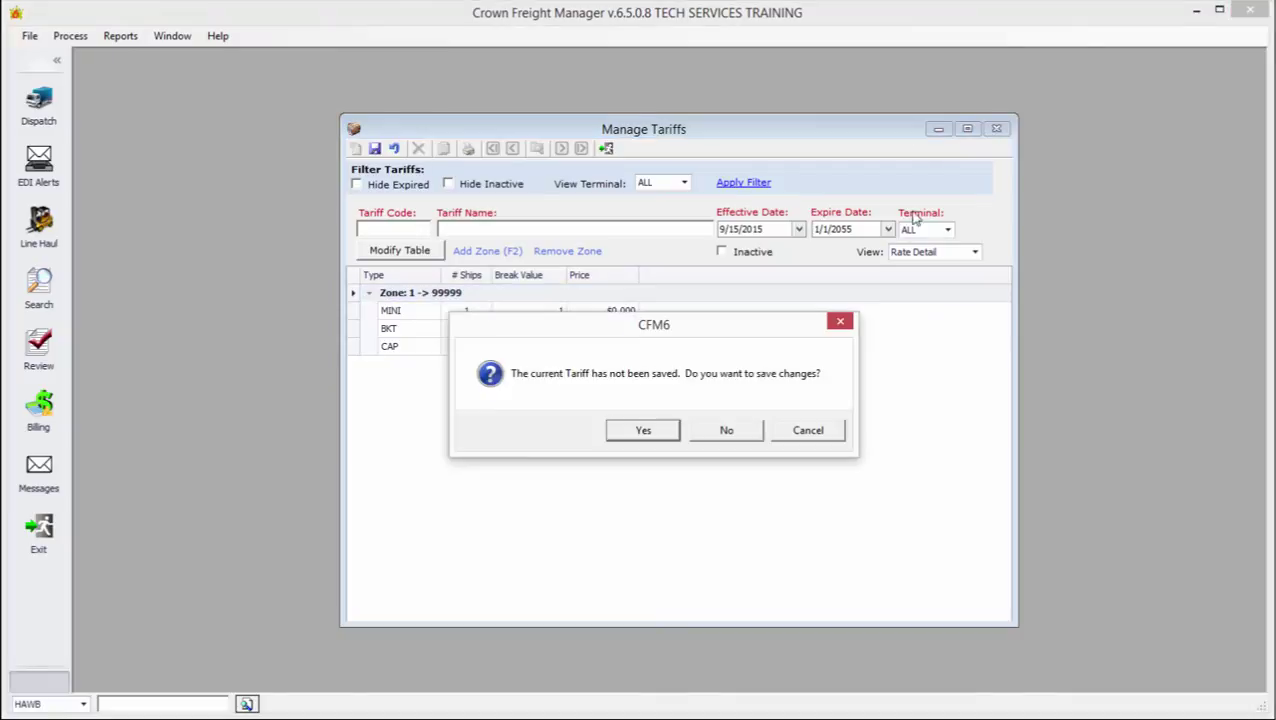
left_click(730, 430)
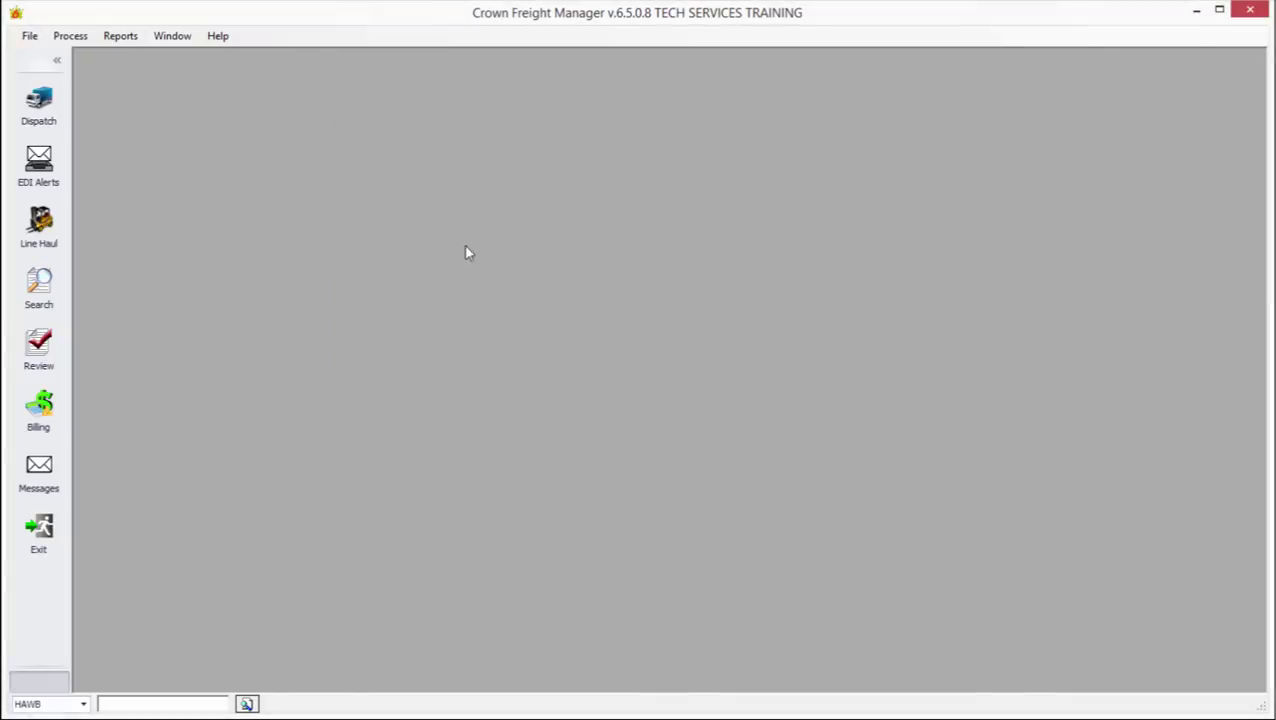
Create a new special tariff based on the existing CUSTOMER PU/DEL tariff with code CUSPD.
left_click(32, 37)
mouse_move(62, 117)
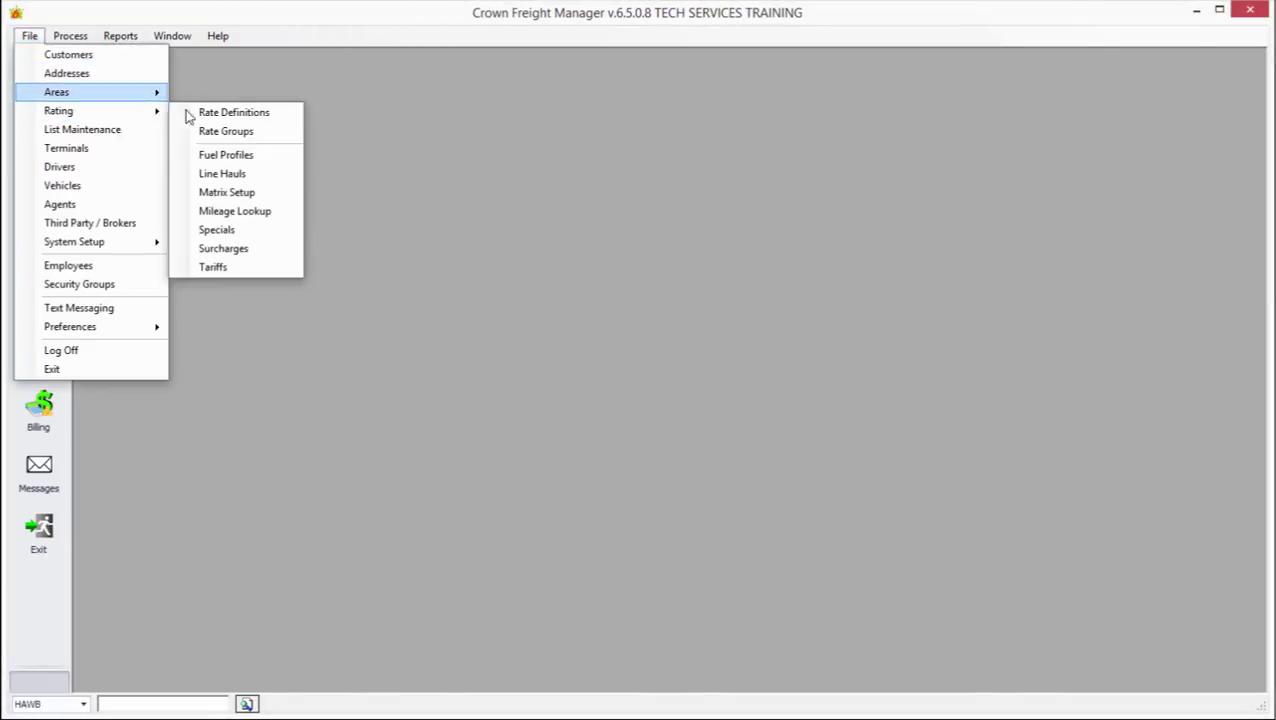
left_click(249, 237)
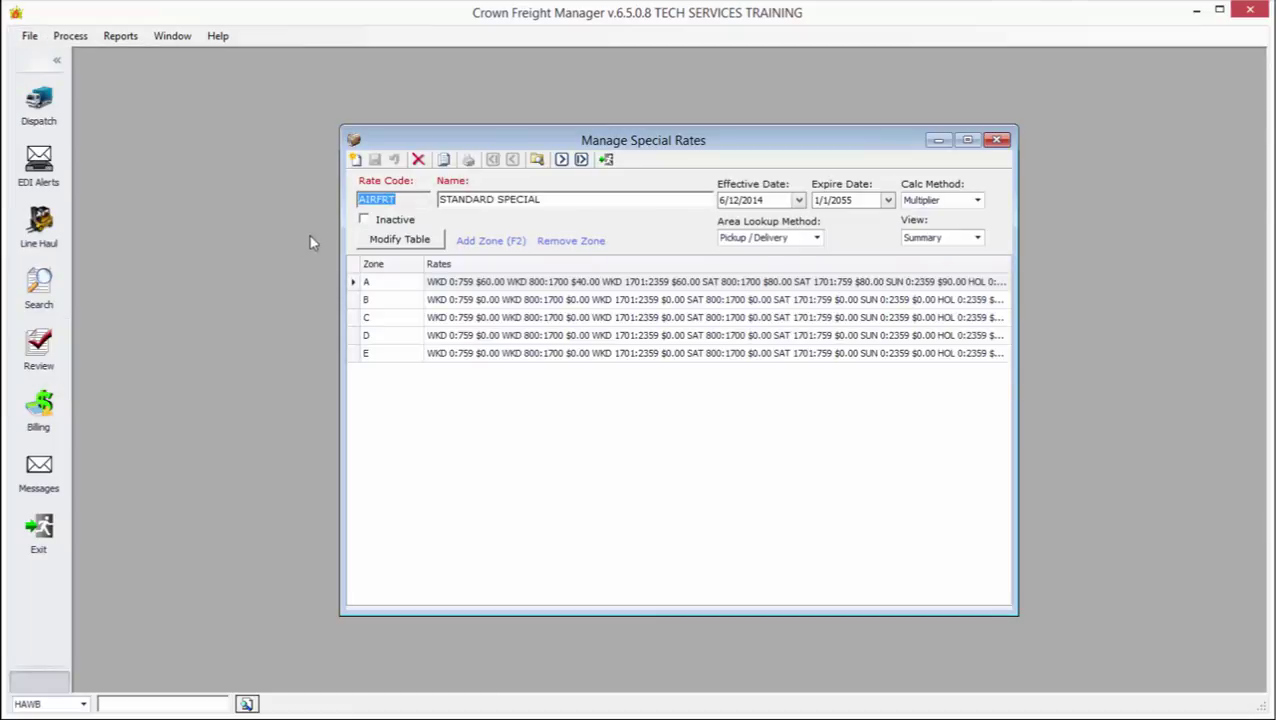
left_click(356, 160)
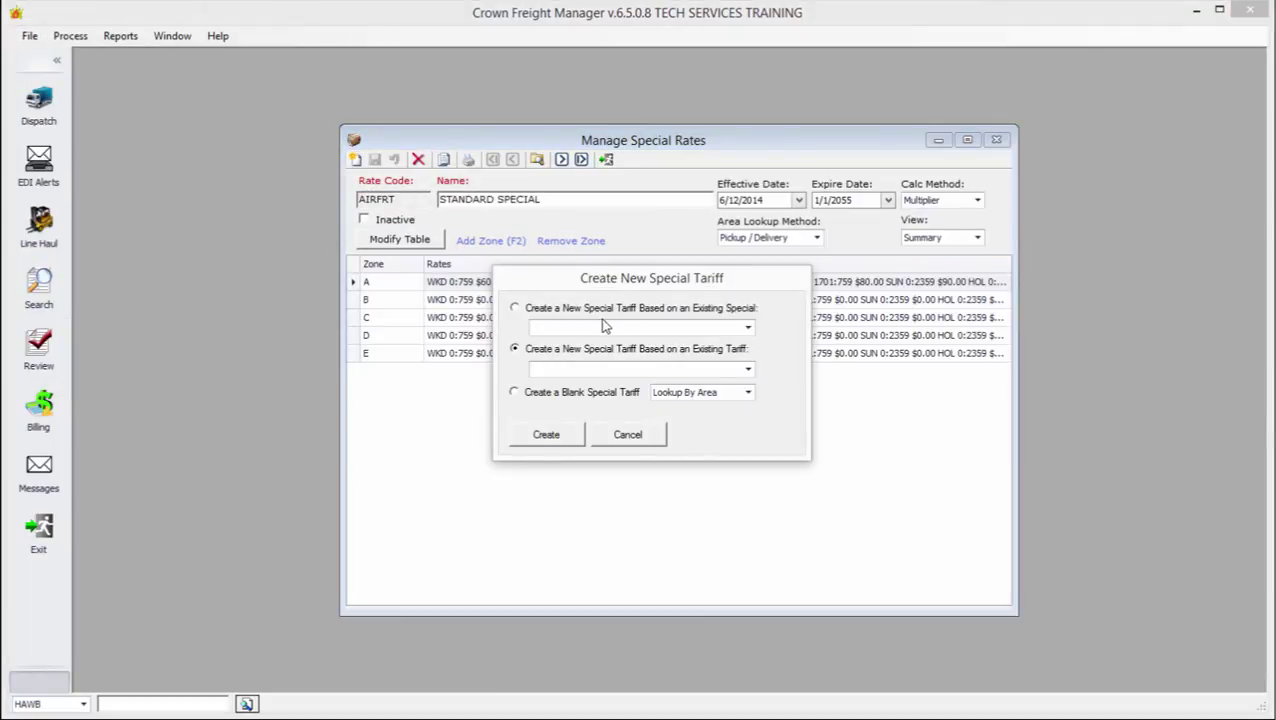
left_click(615, 373)
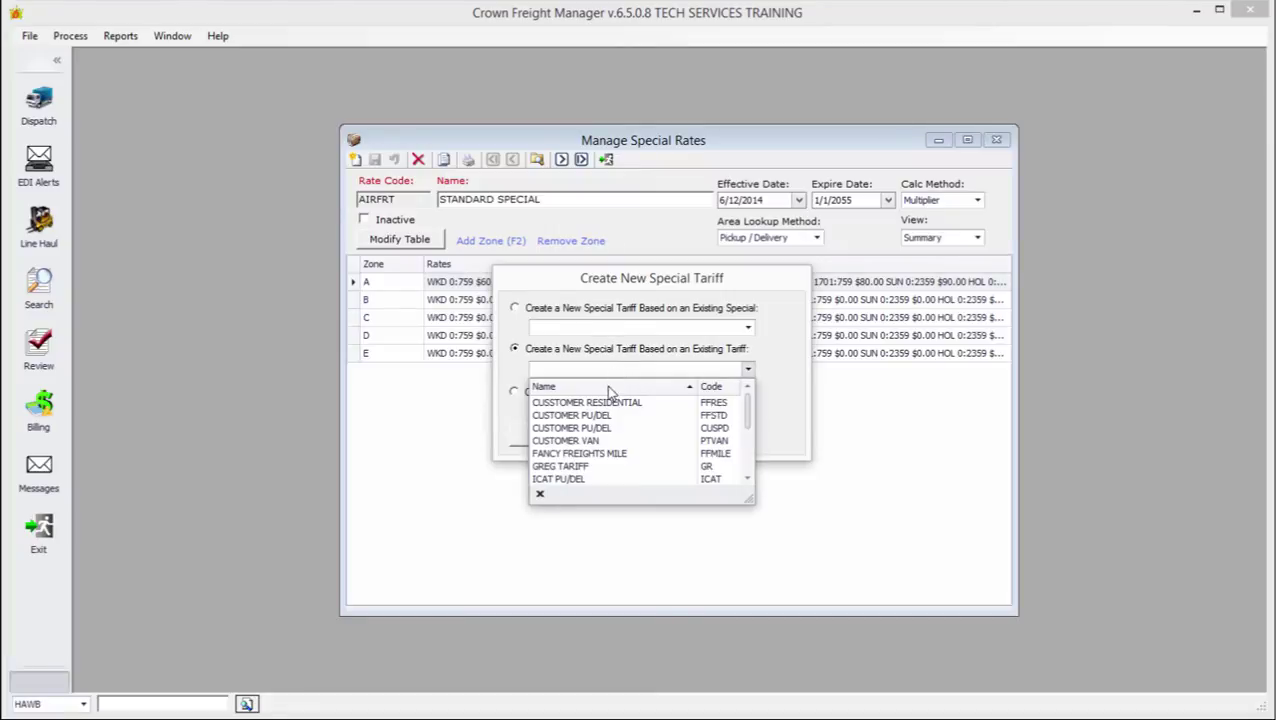
left_click(603, 429)
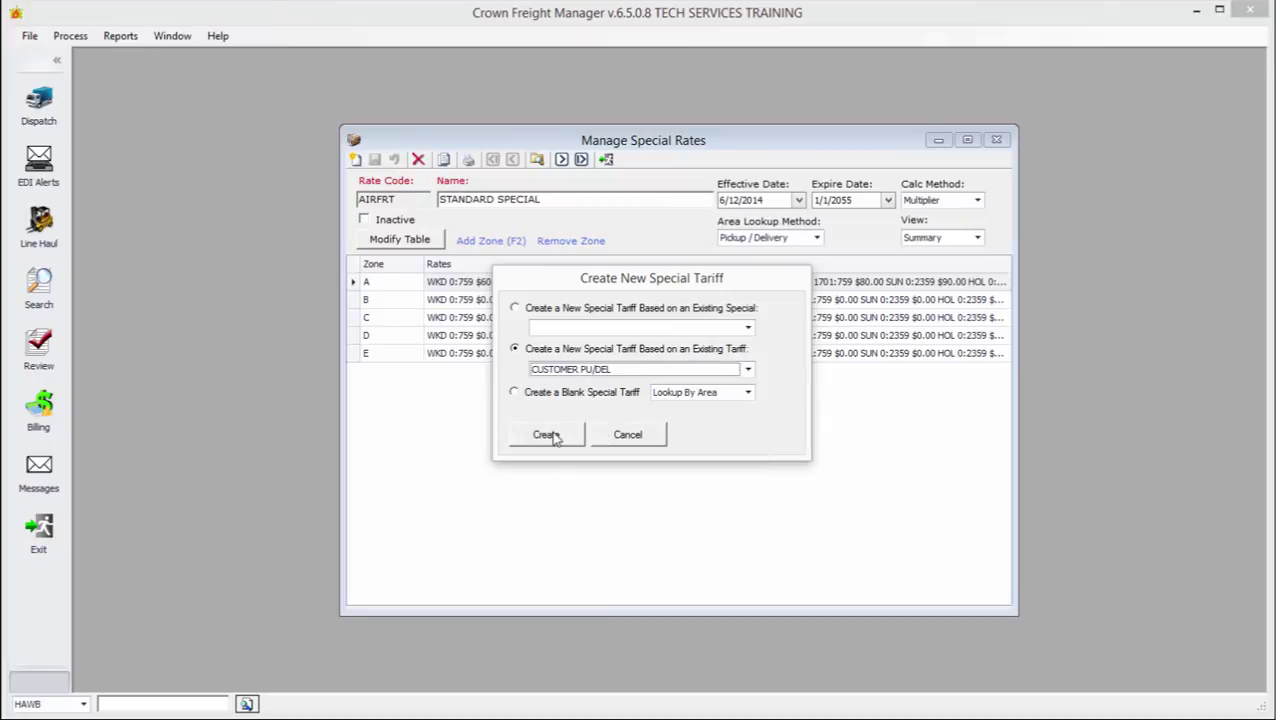
left_click(553, 434)
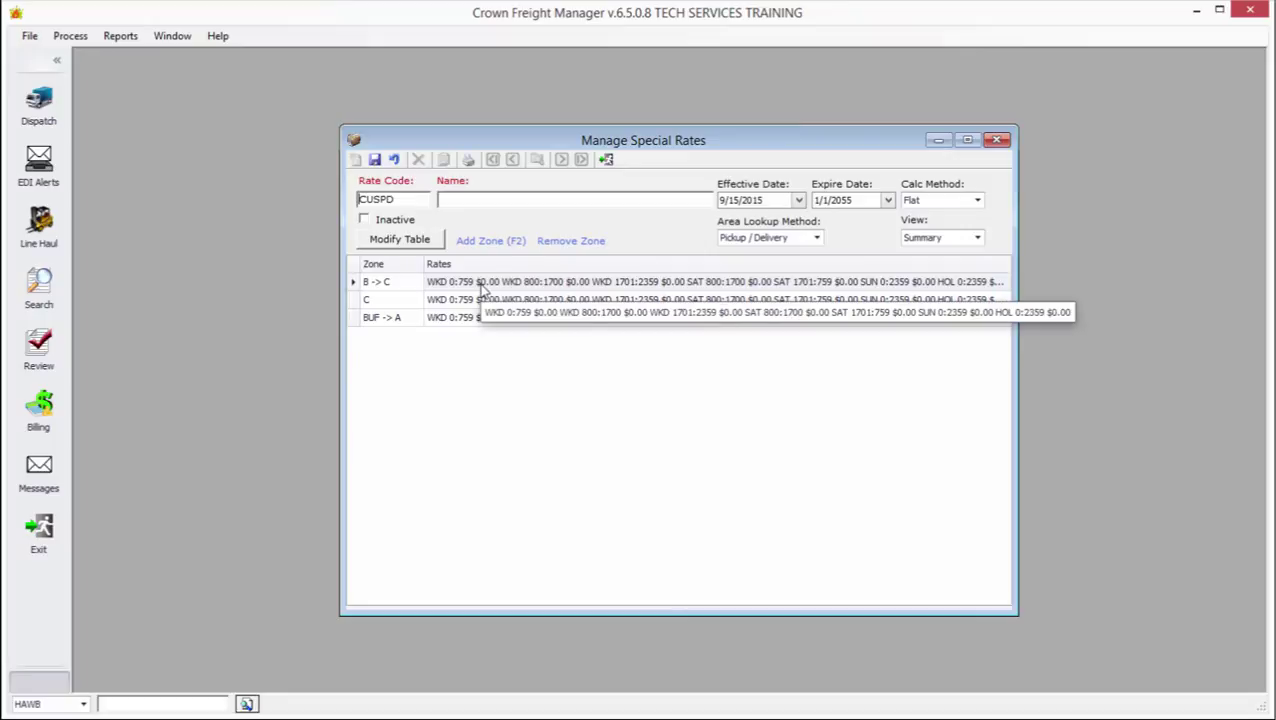
Open zone C of the special rate table and review the day-of-week breaks for weekdays, Saturday, Sunday and holidays.
key("Down")
key("Down")
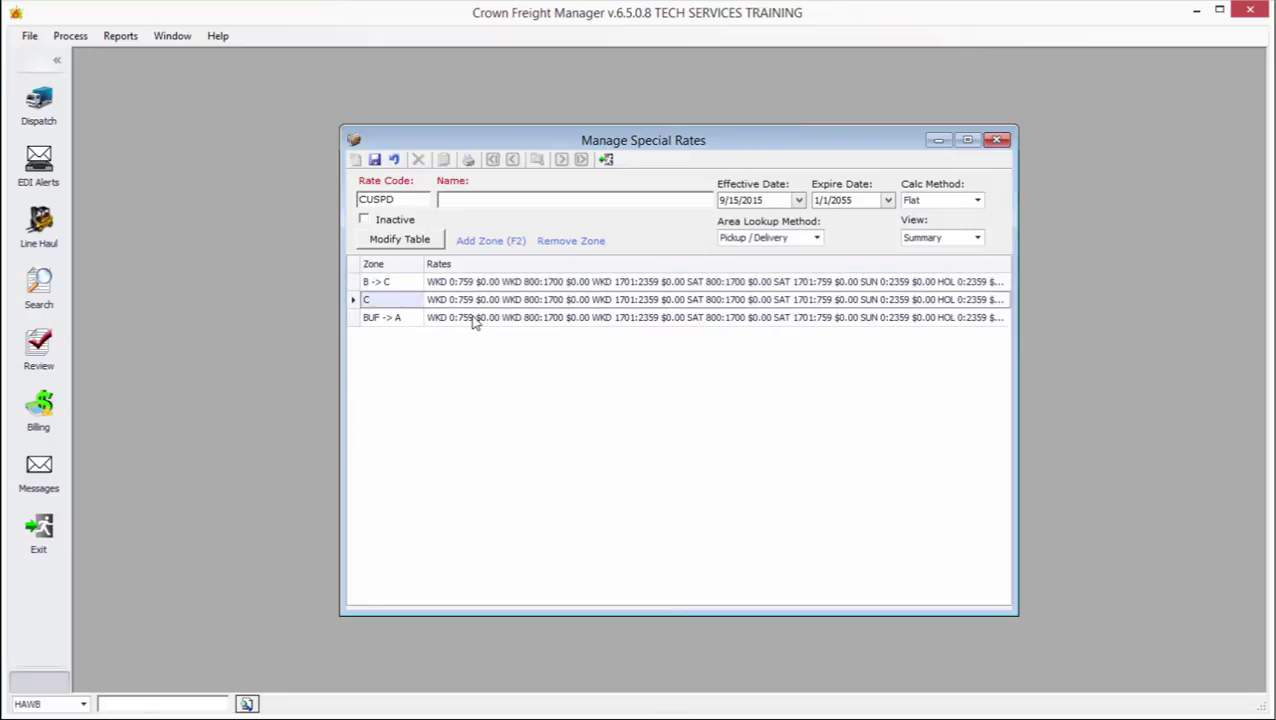
left_click(483, 285)
left_click(483, 300)
double_click(484, 302)
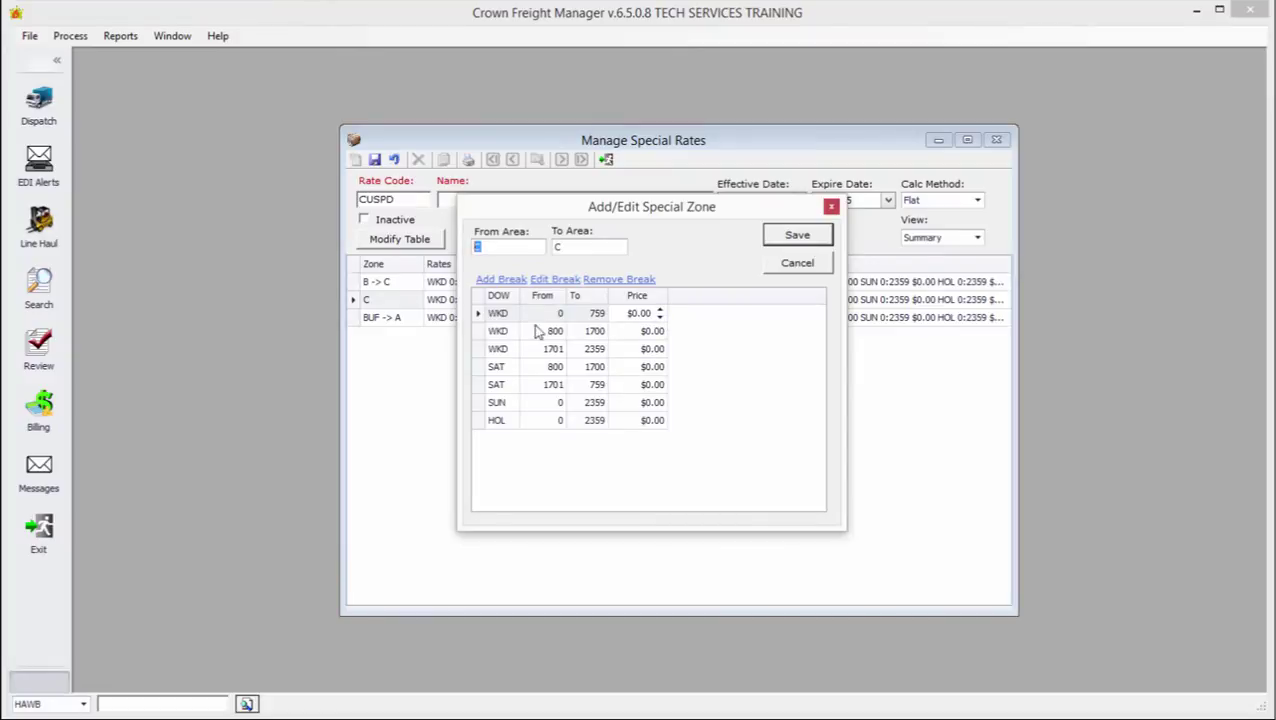
left_click(499, 316)
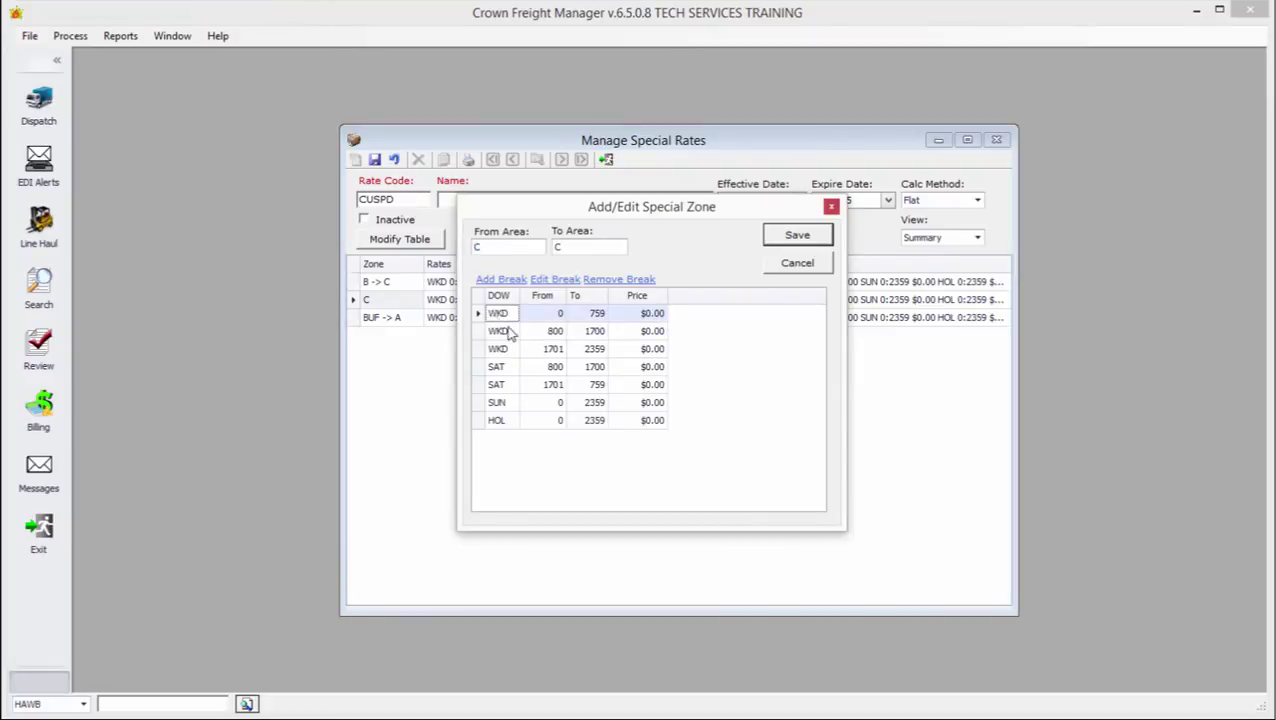
left_click(506, 333)
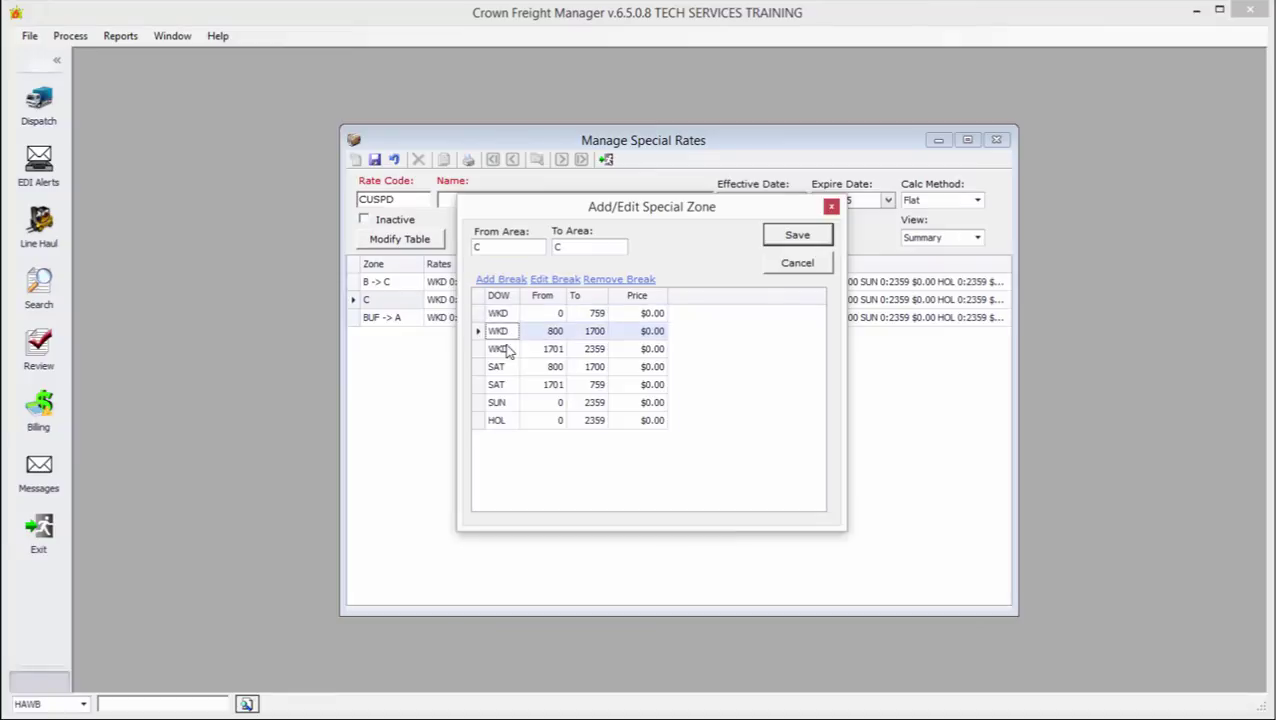
left_click(507, 350)
left_click(507, 369)
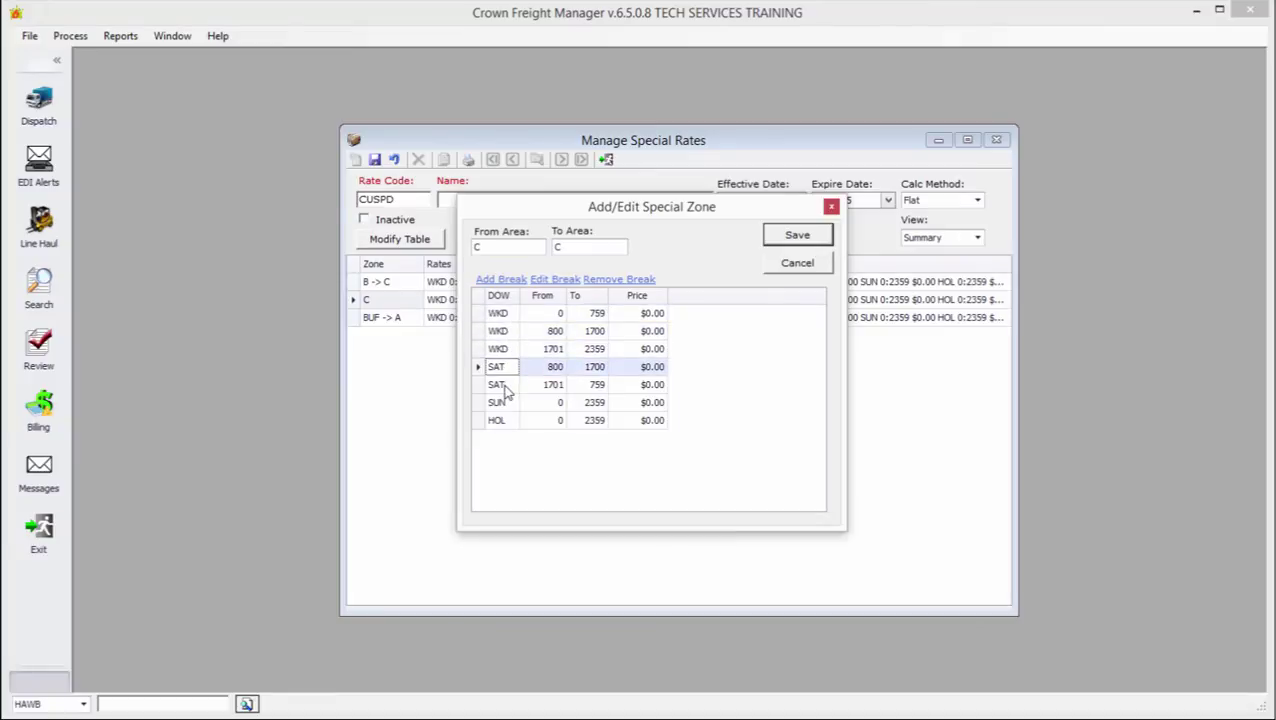
left_click(506, 388)
left_click(507, 405)
left_click(505, 425)
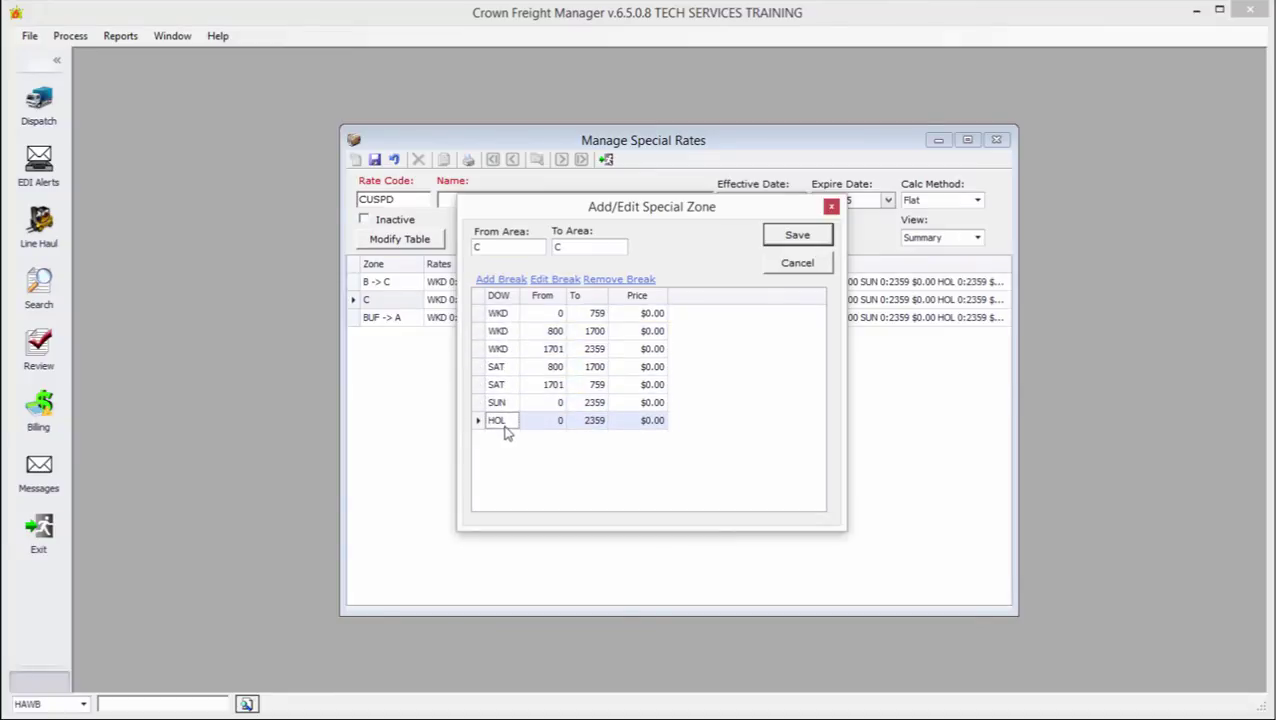
Examine the from and to times and the price of zone C's breaks, and close the zone without saving.
left_click(557, 318)
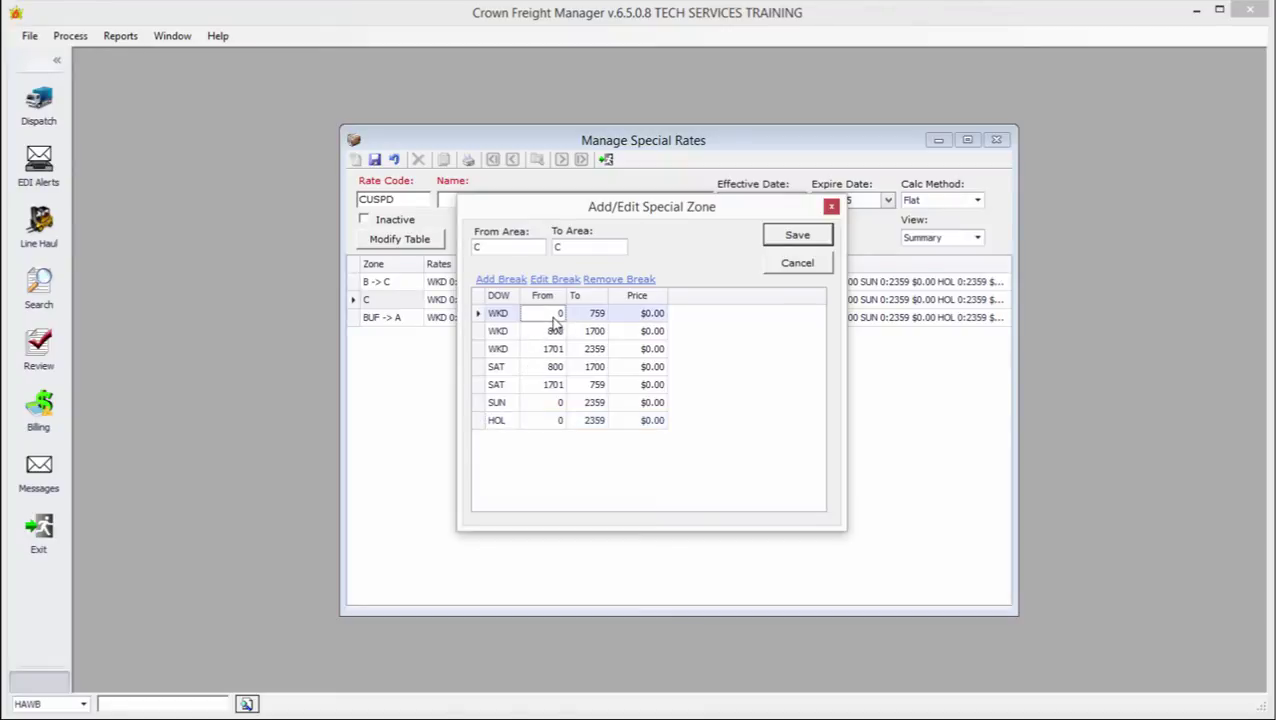
left_click(596, 320)
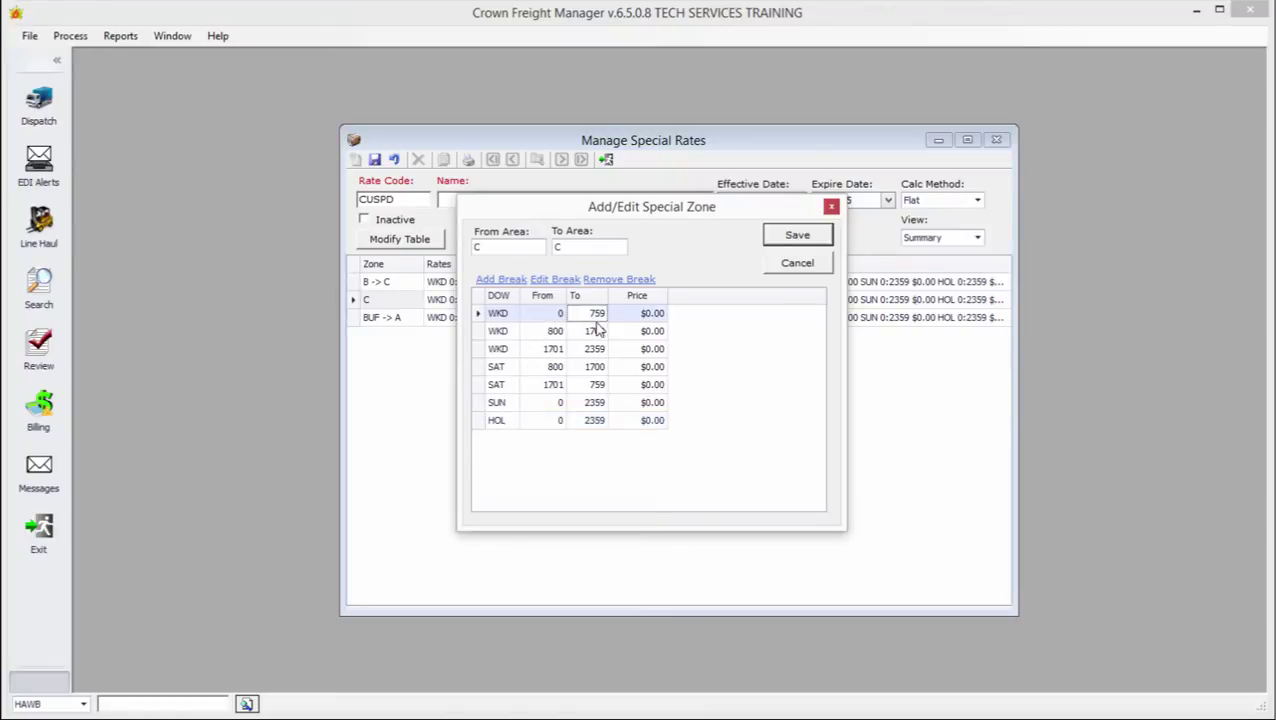
left_click(648, 314)
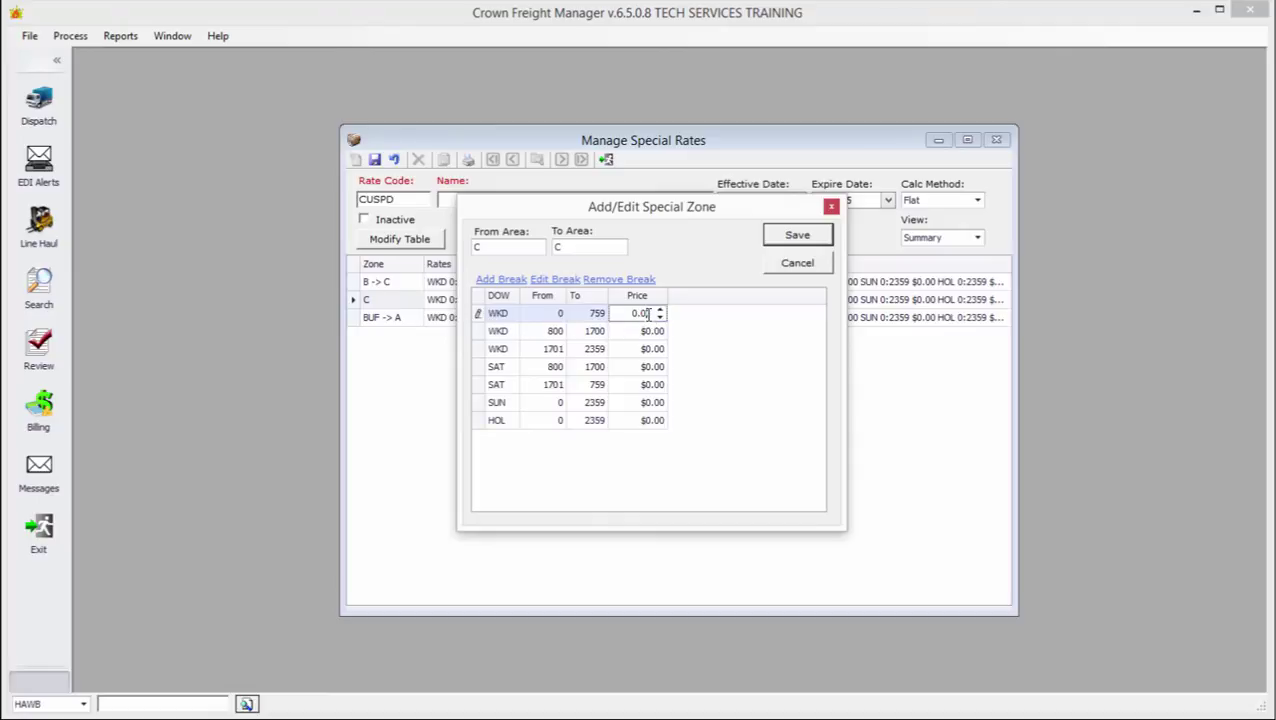
left_click(544, 333)
left_click(594, 334)
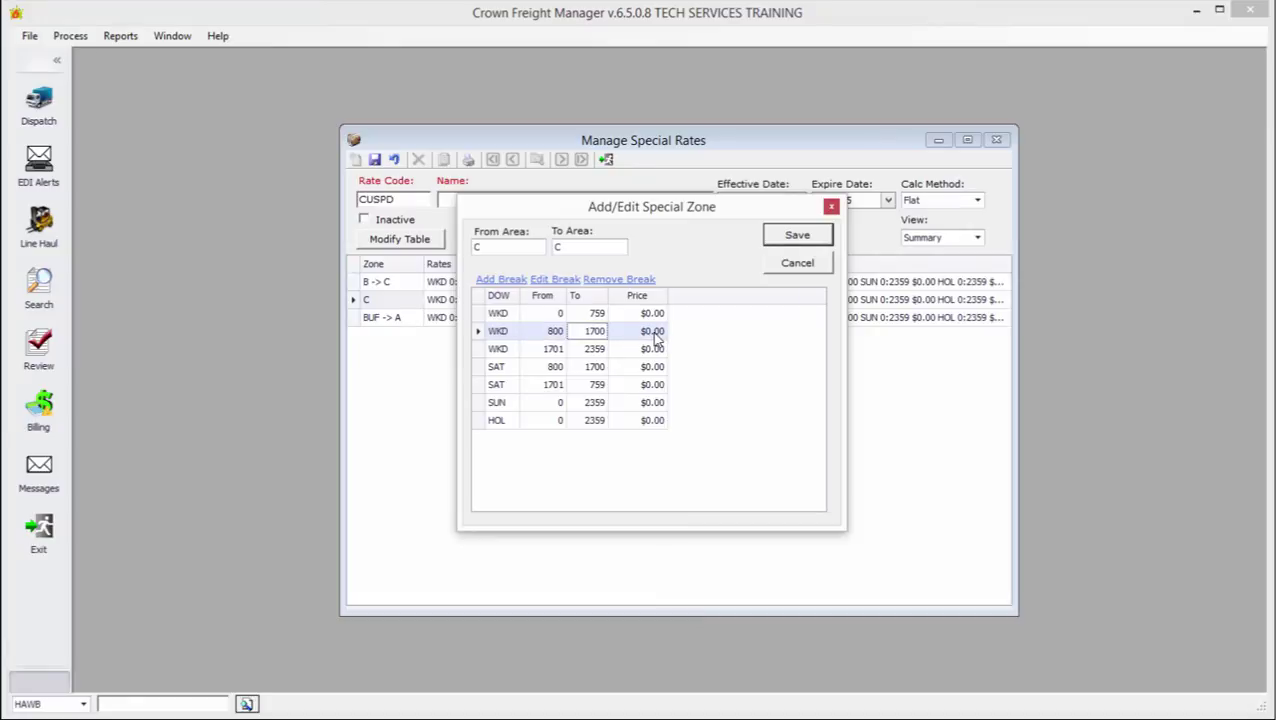
left_click(553, 349)
left_click(594, 350)
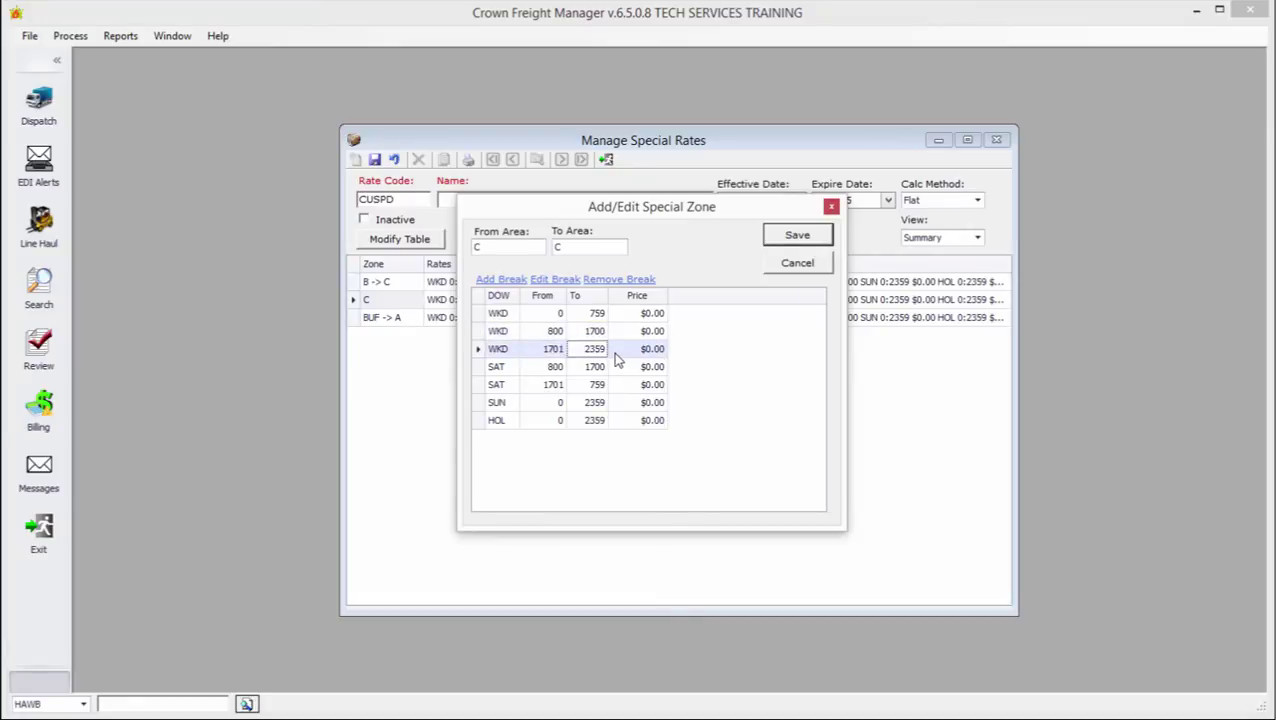
left_click(553, 367)
left_click(553, 385)
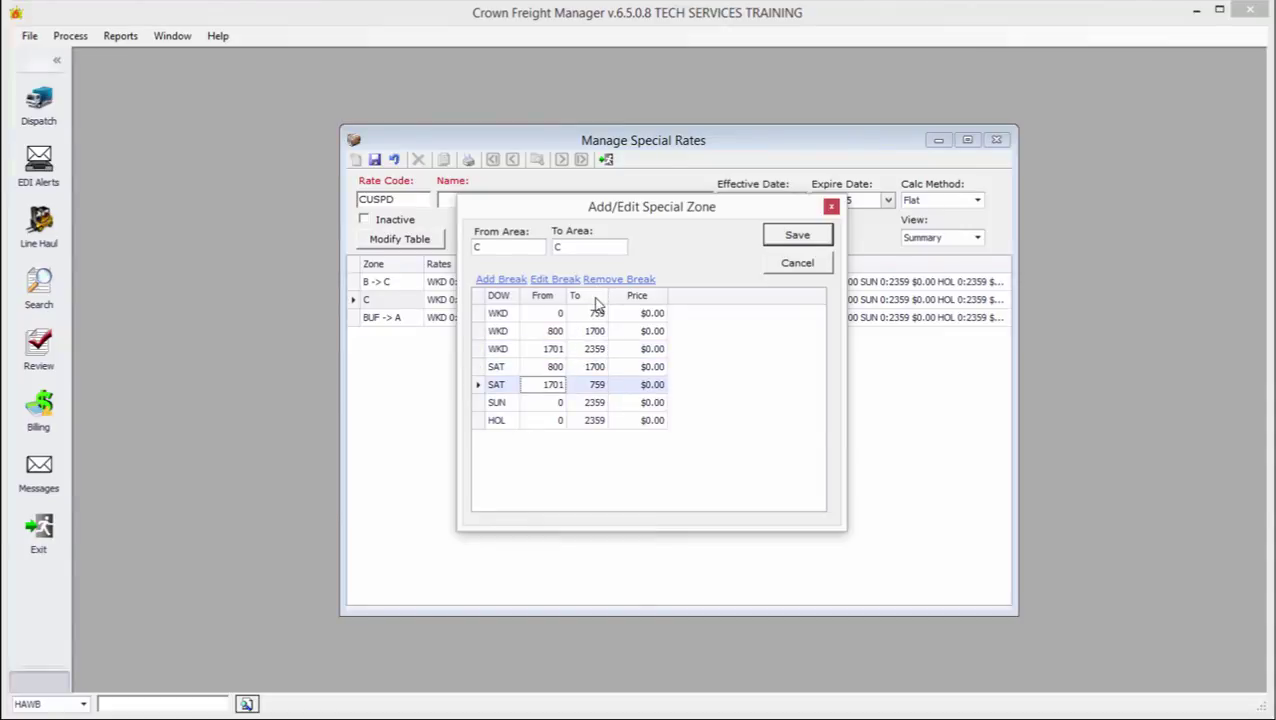
left_click(797, 263)
Name the special rate table CUSTOMER SPECIAL, save it and close the special rates window.
left_click(557, 200)
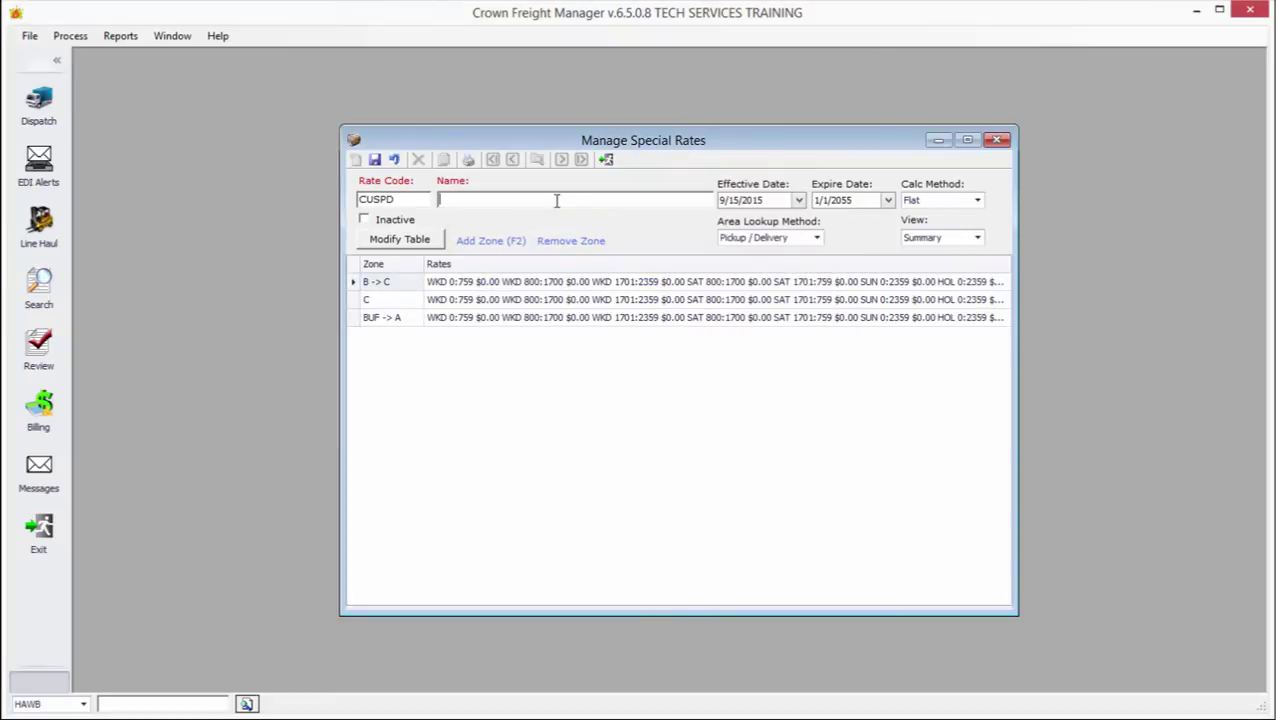
type("CUSTOMER SPECIAL")
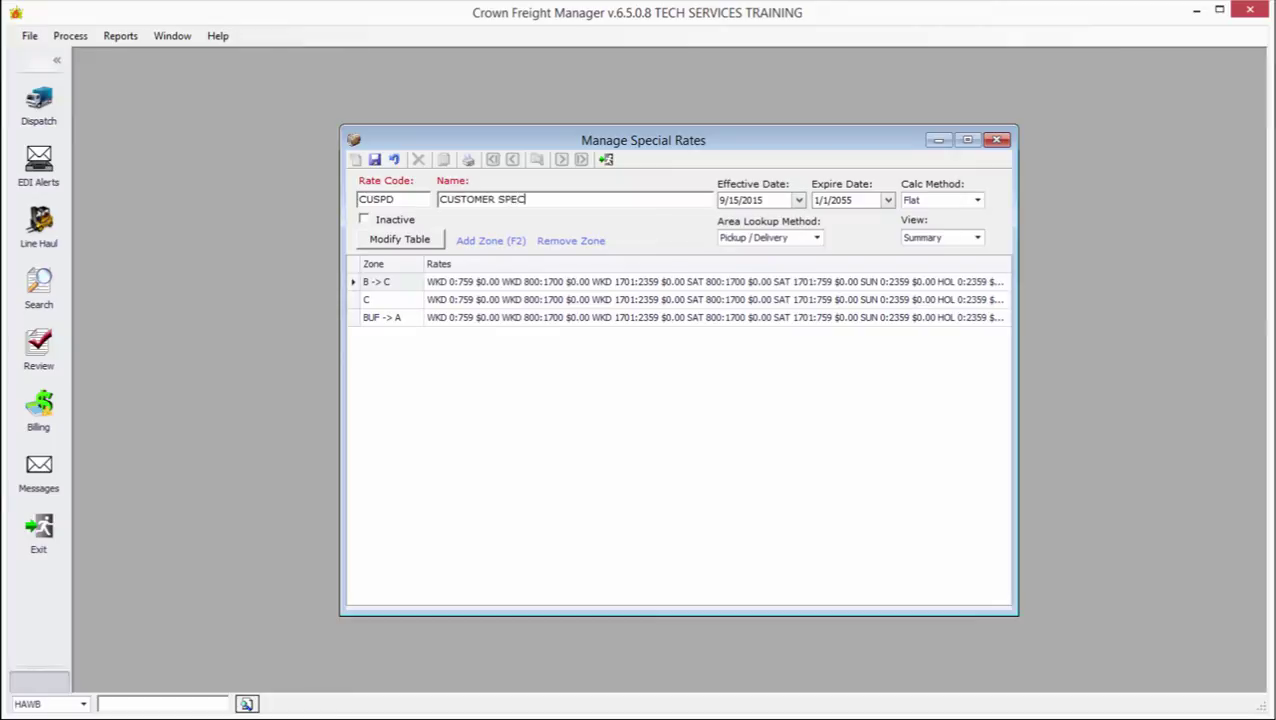
left_click(374, 160)
left_click(607, 161)
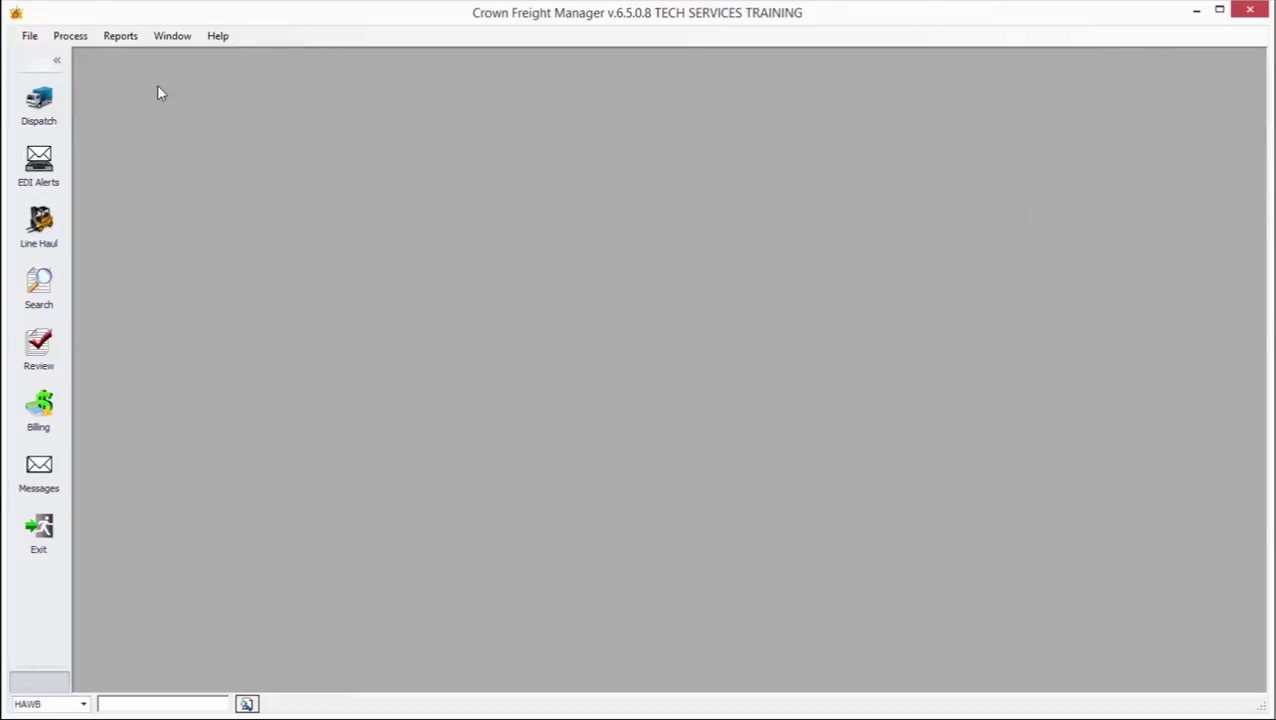
Open the tariff manager and load the CUSTOMER PU/DEL tariff with code CUSPD.
left_click(31, 37)
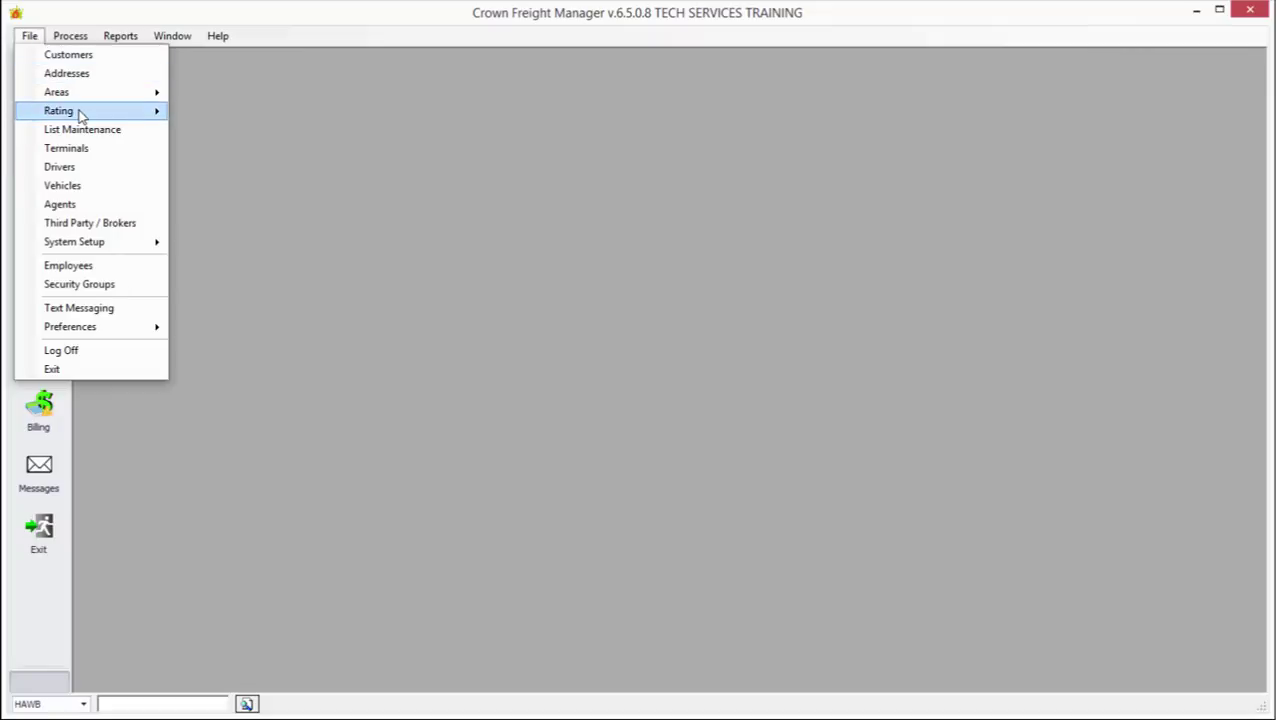
mouse_move(80, 111)
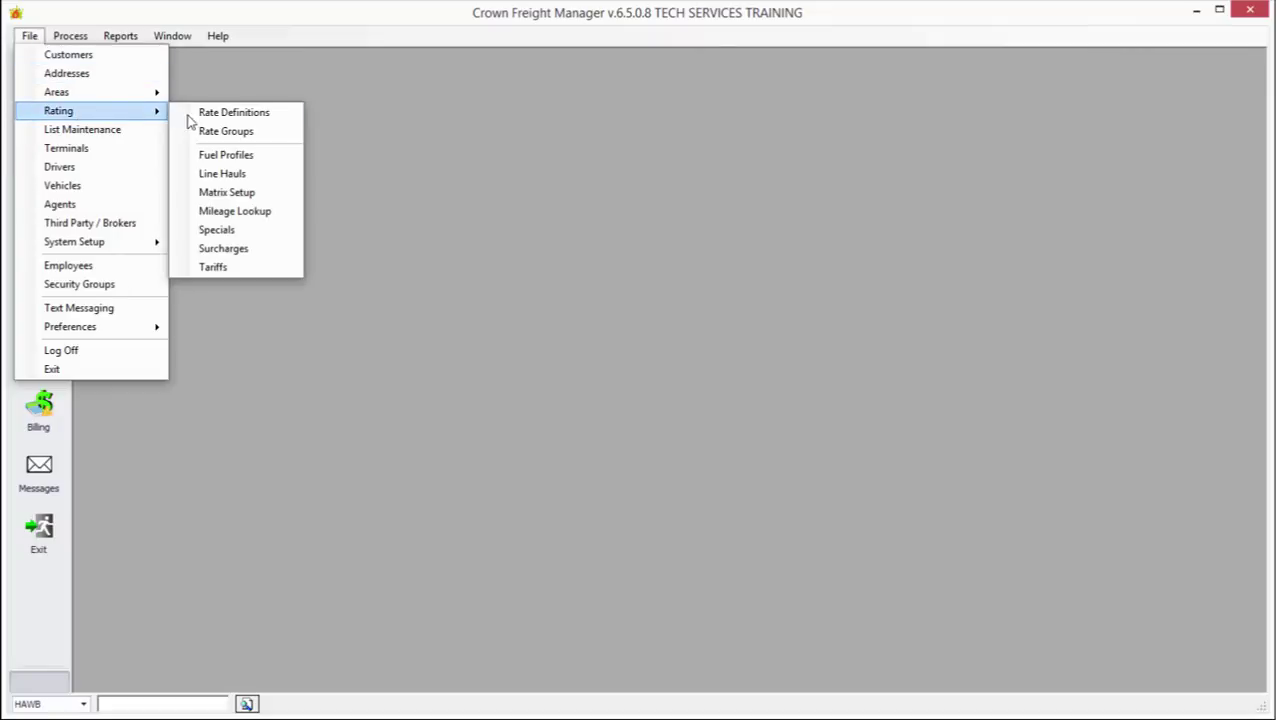
left_click(240, 268)
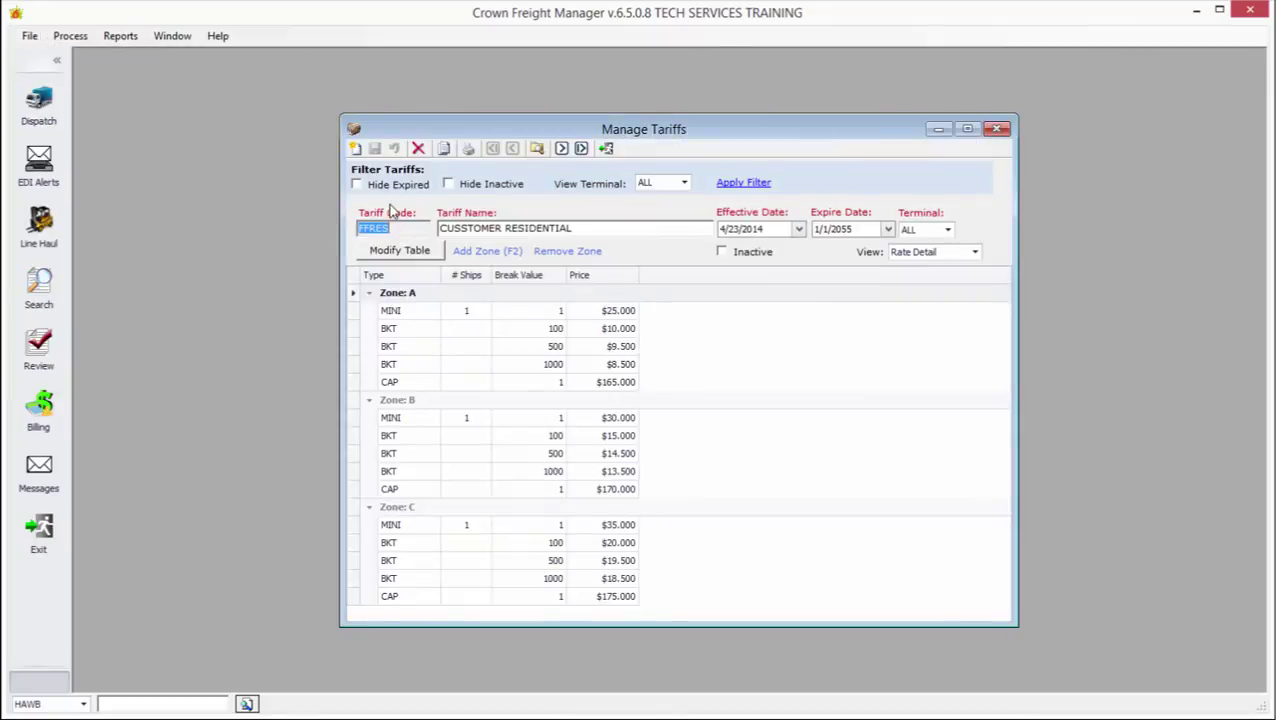
left_click(536, 148)
left_click(560, 239)
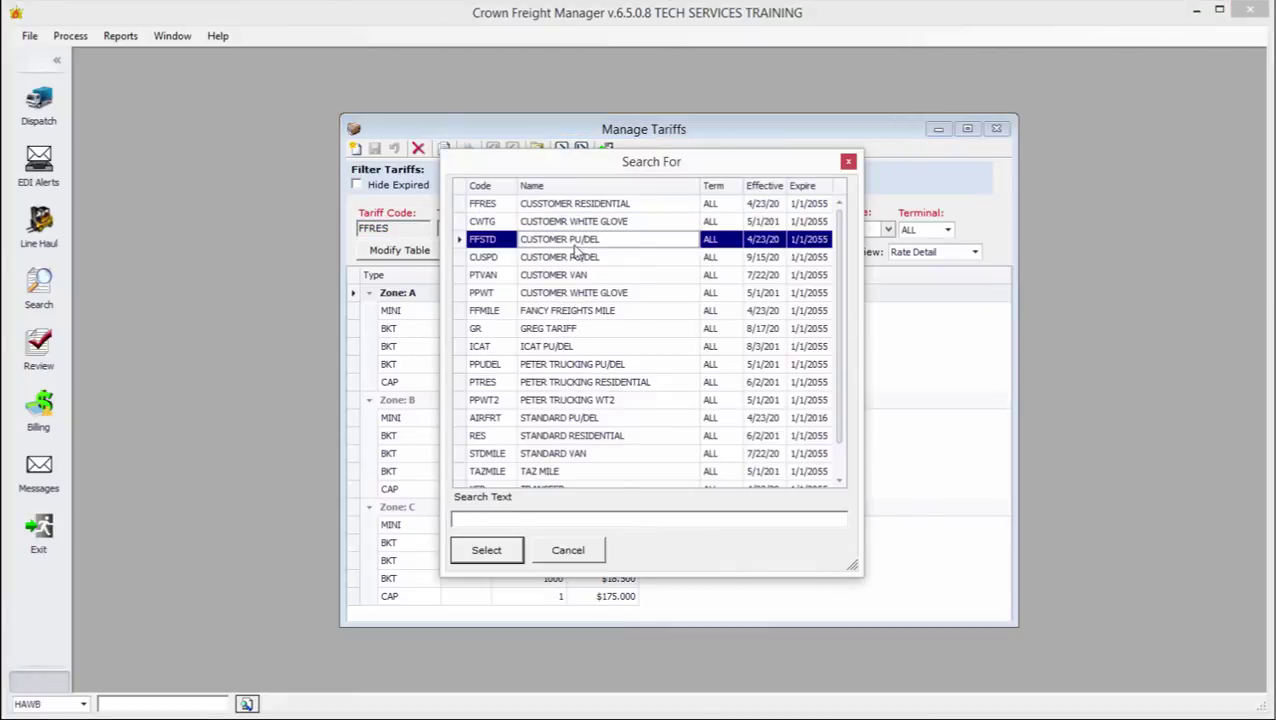
double_click(541, 257)
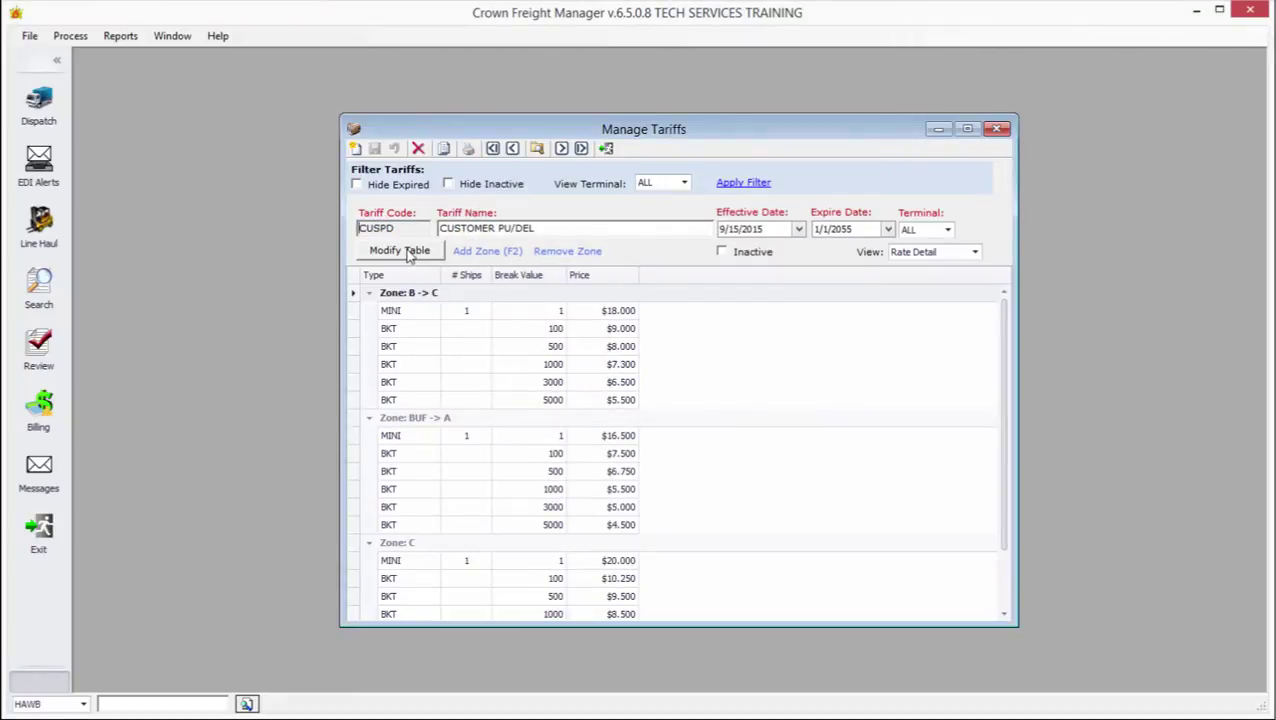
Link the CUSPD special table in the tariff's properties and save the tariff.
left_click(408, 252)
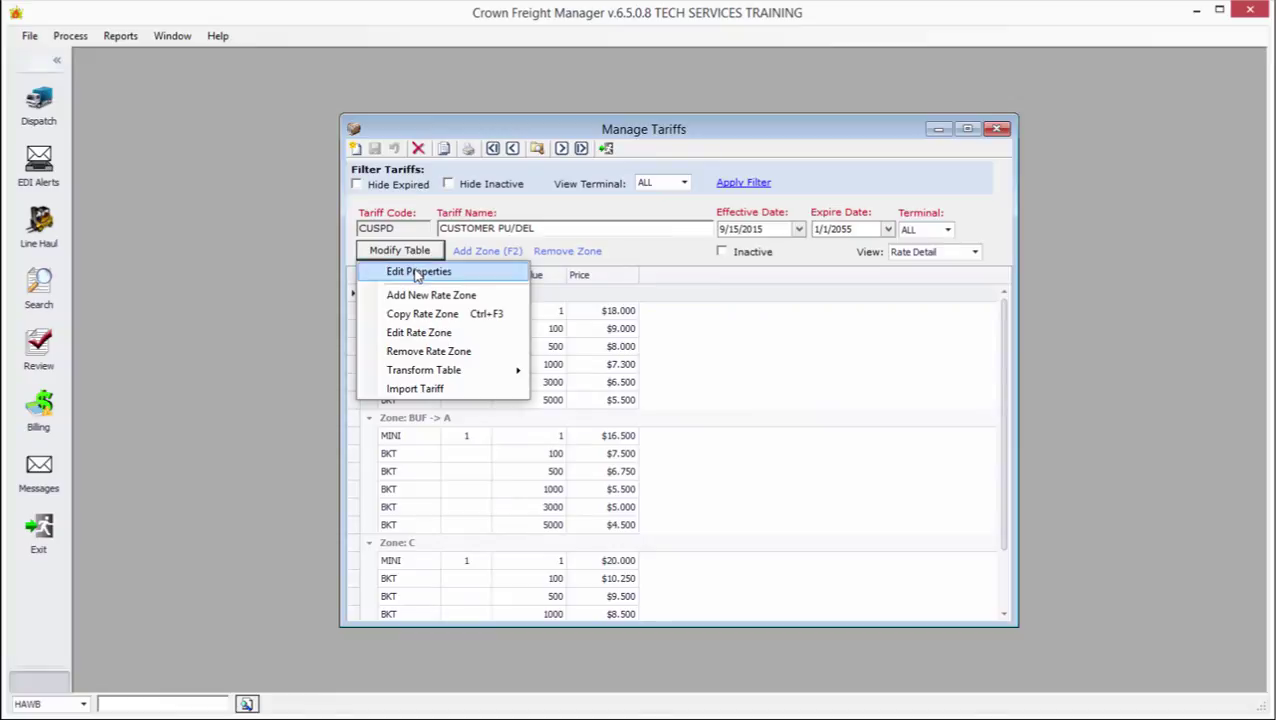
left_click(418, 273)
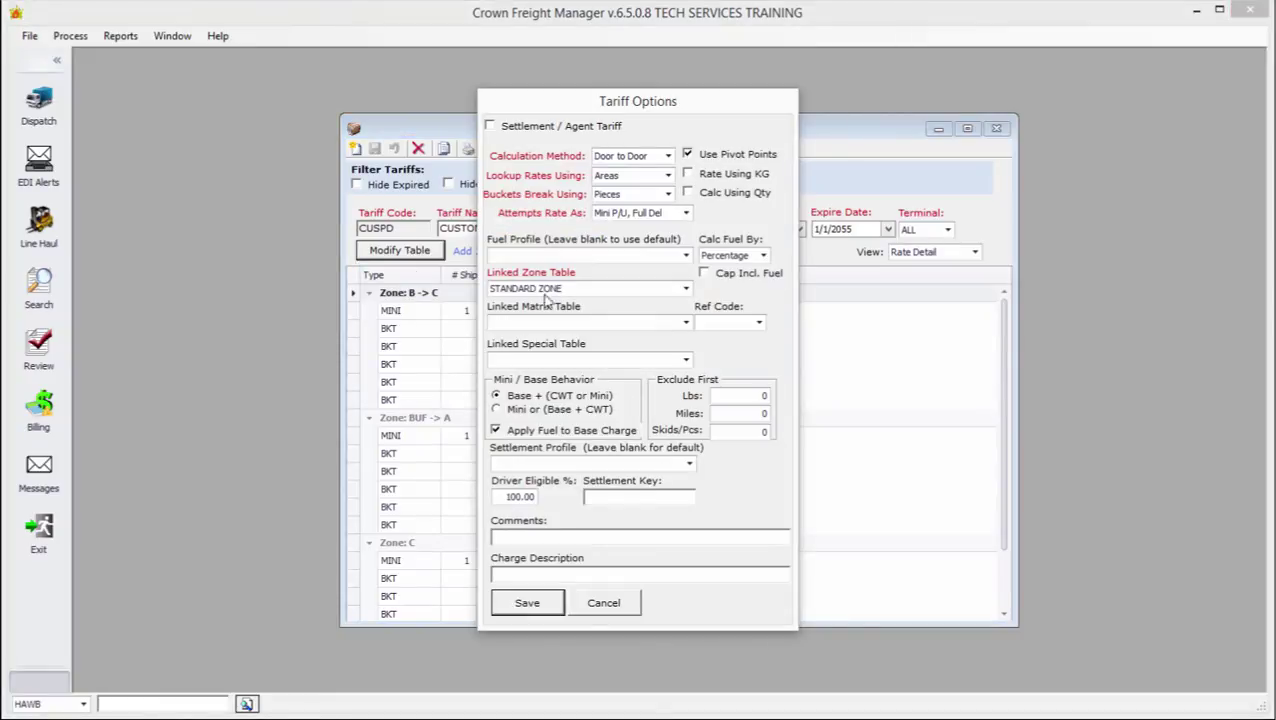
left_click(587, 361)
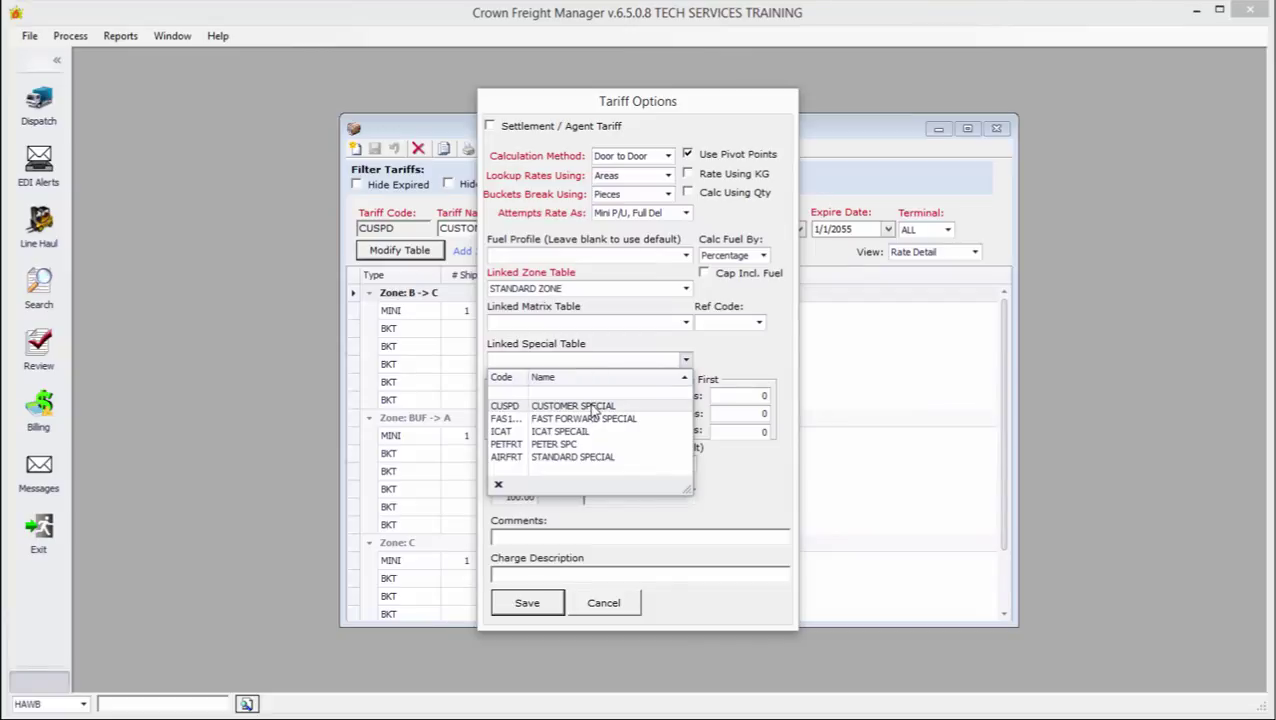
left_click(593, 408)
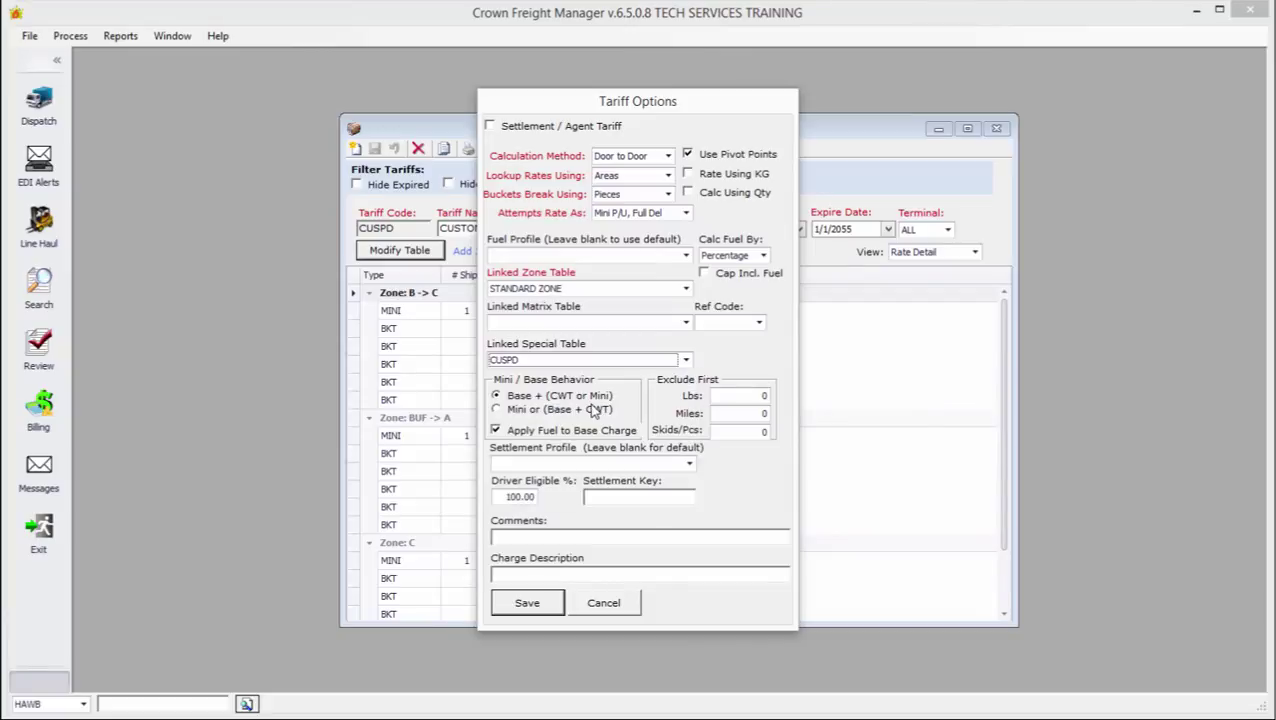
left_click(533, 609)
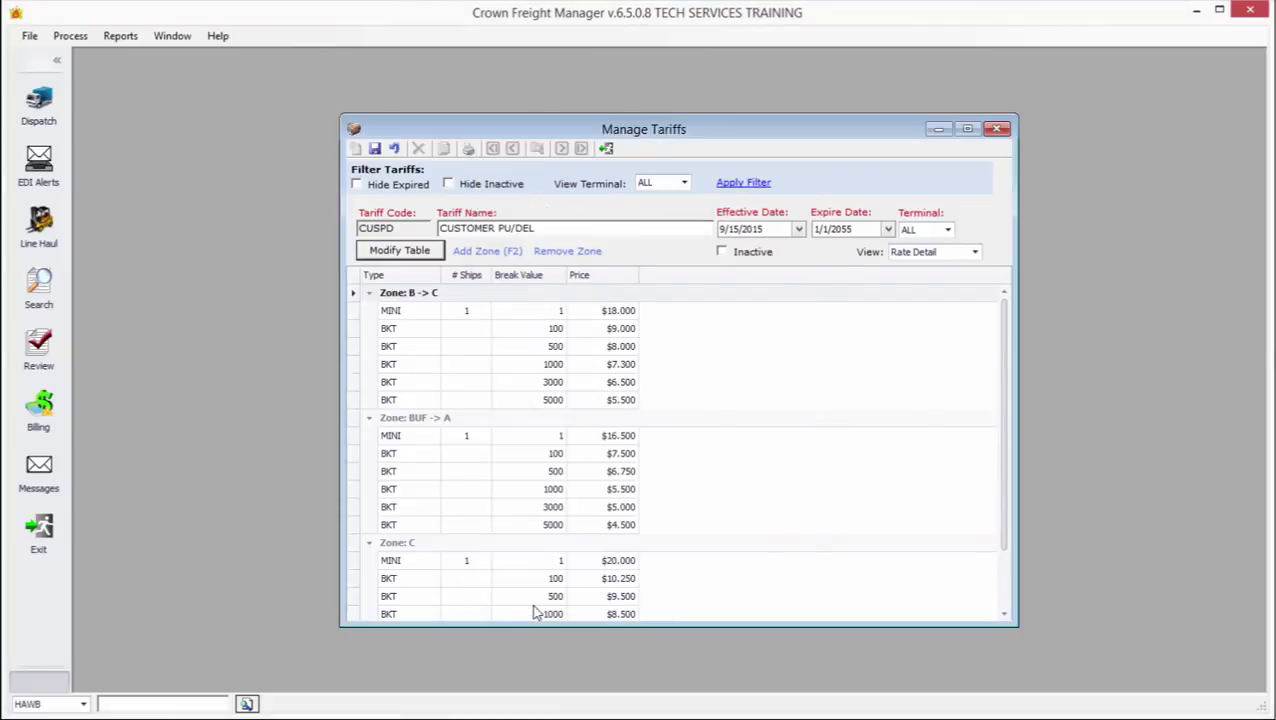
left_click(376, 149)
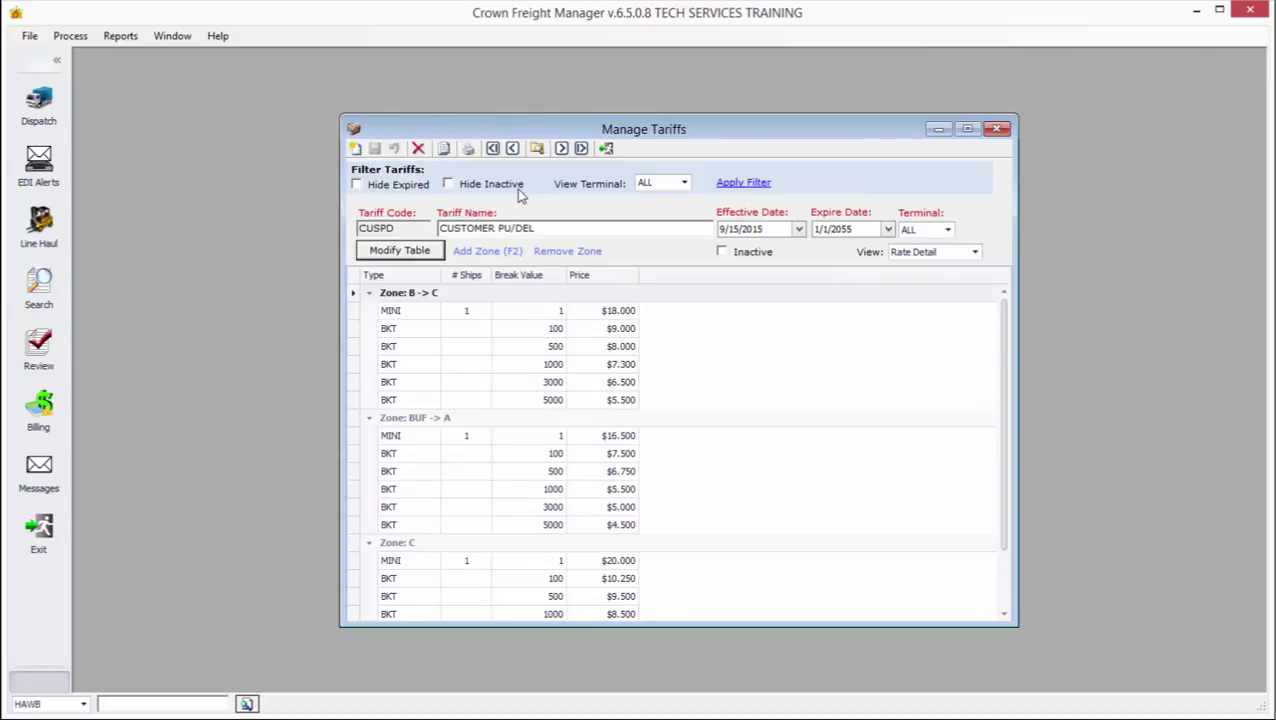
Create a new surcharge with code CUSLG, description CUSTOMER LIFTGATE and invoice description LIFTGATE.
left_click(29, 36)
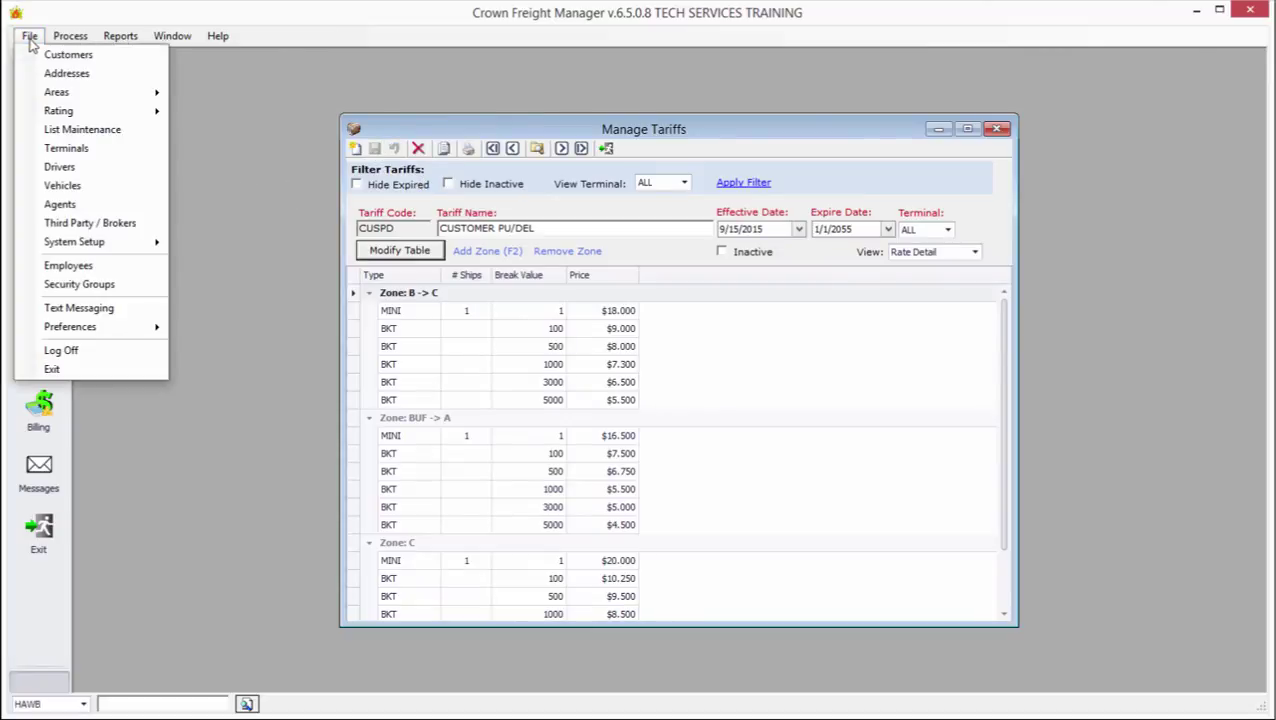
mouse_move(163, 114)
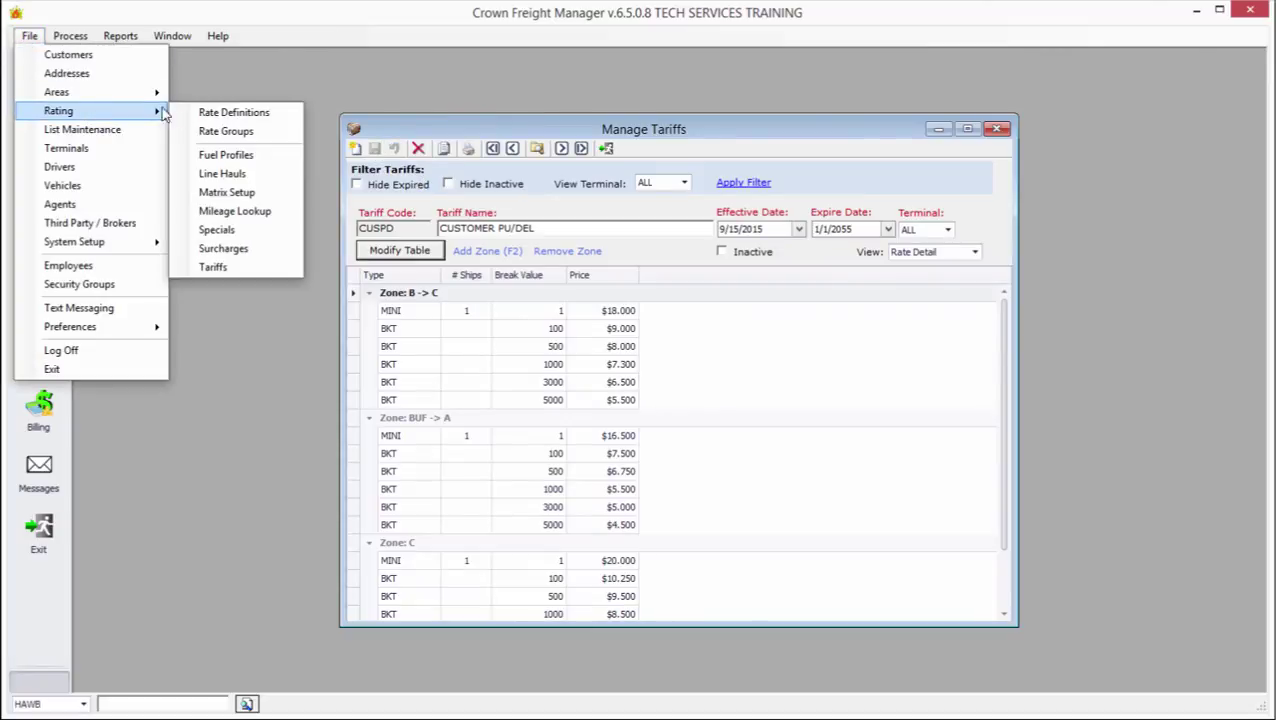
left_click(242, 249)
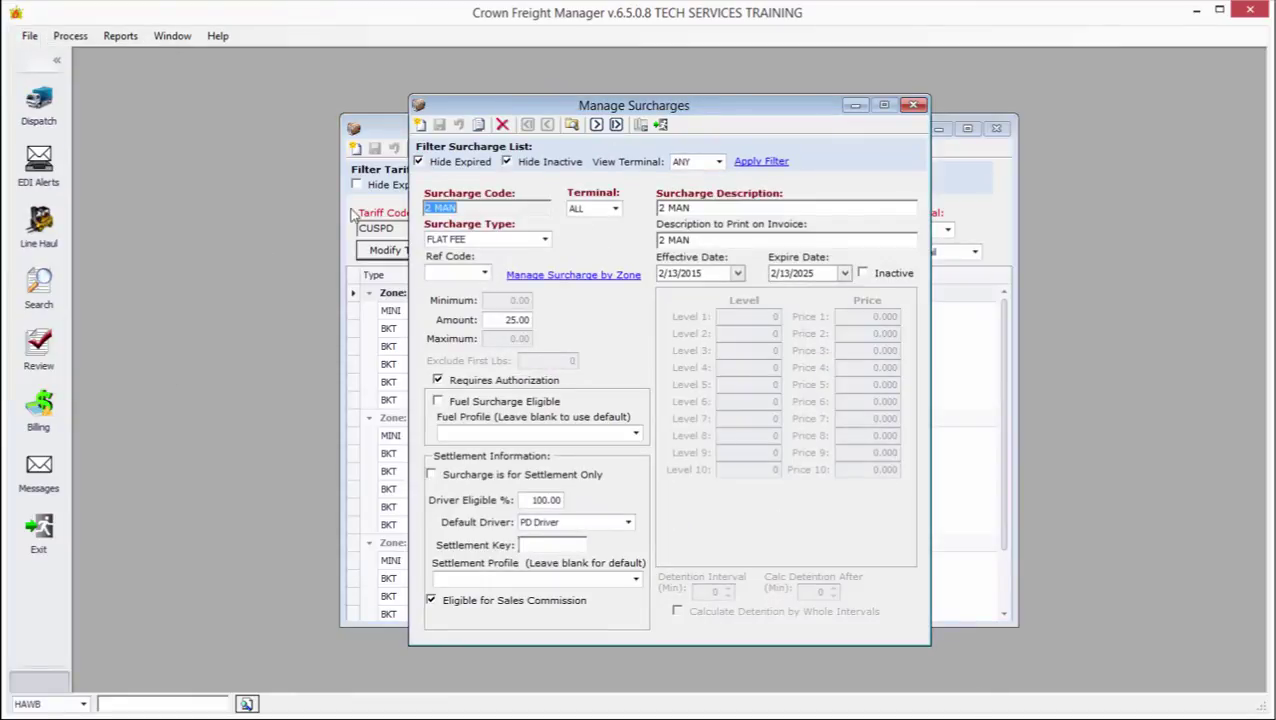
left_click(421, 125)
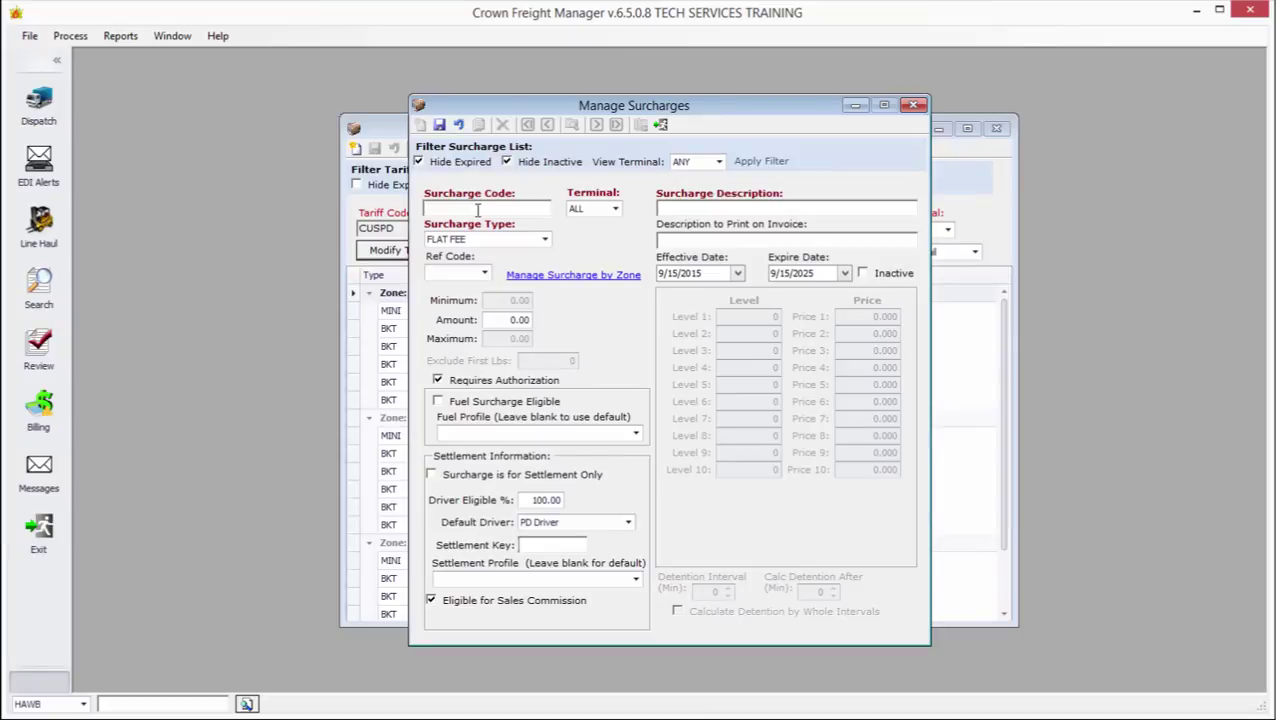
type("CUS")
key("Tab")
key("Tab")
type("CUSTOMER L")
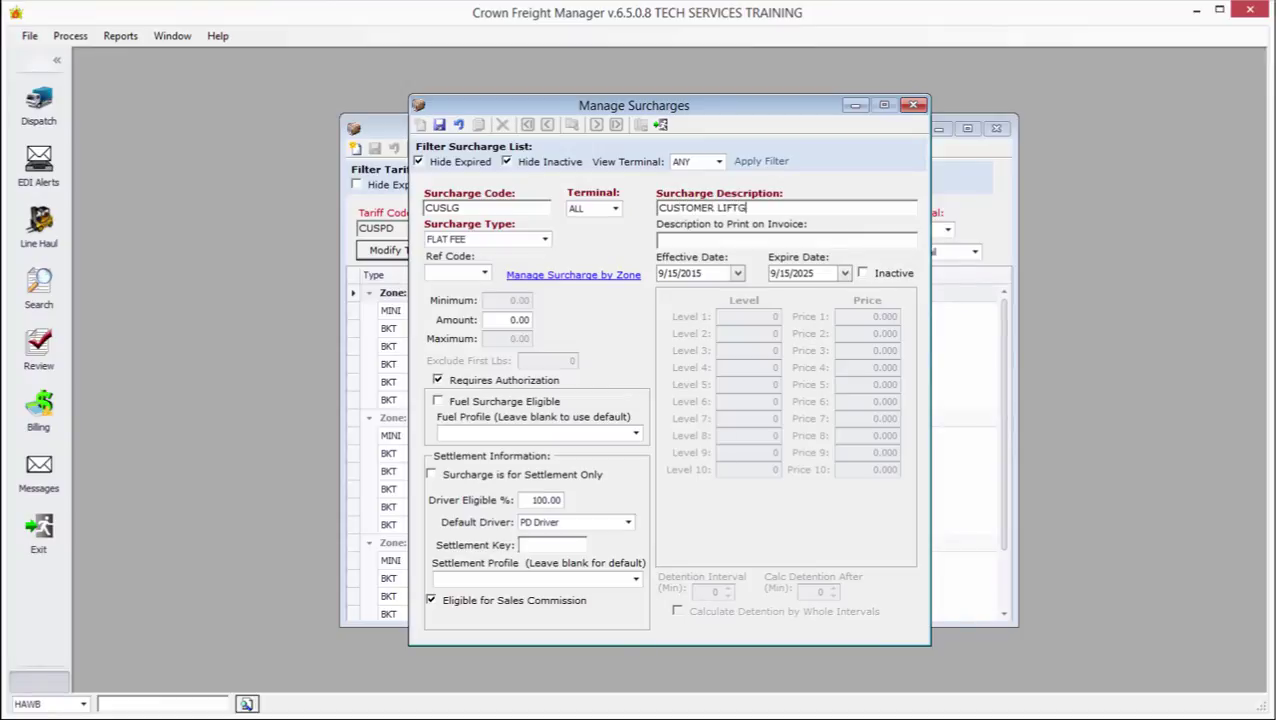
key("Tab")
type("LIFTGATE")
Set the liftgate surcharge to a FLAT FEE of 40.00 and save it.
left_click(467, 241)
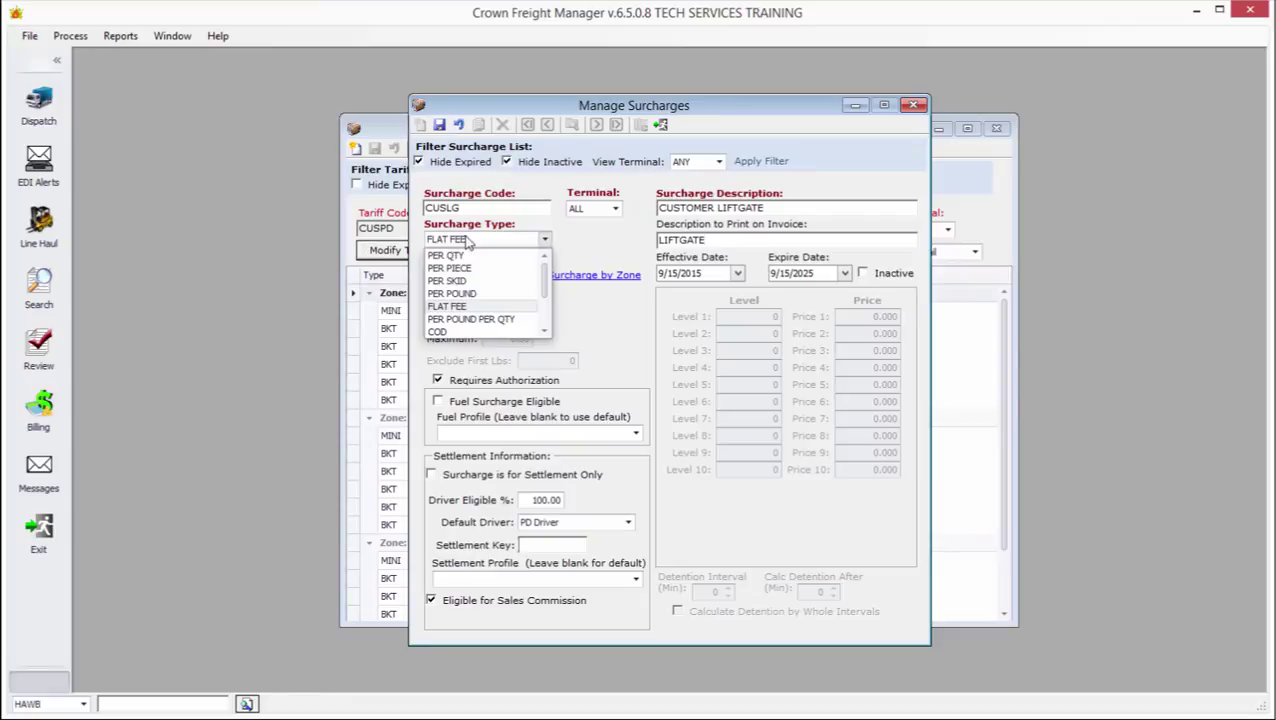
left_click(467, 307)
left_click(514, 320)
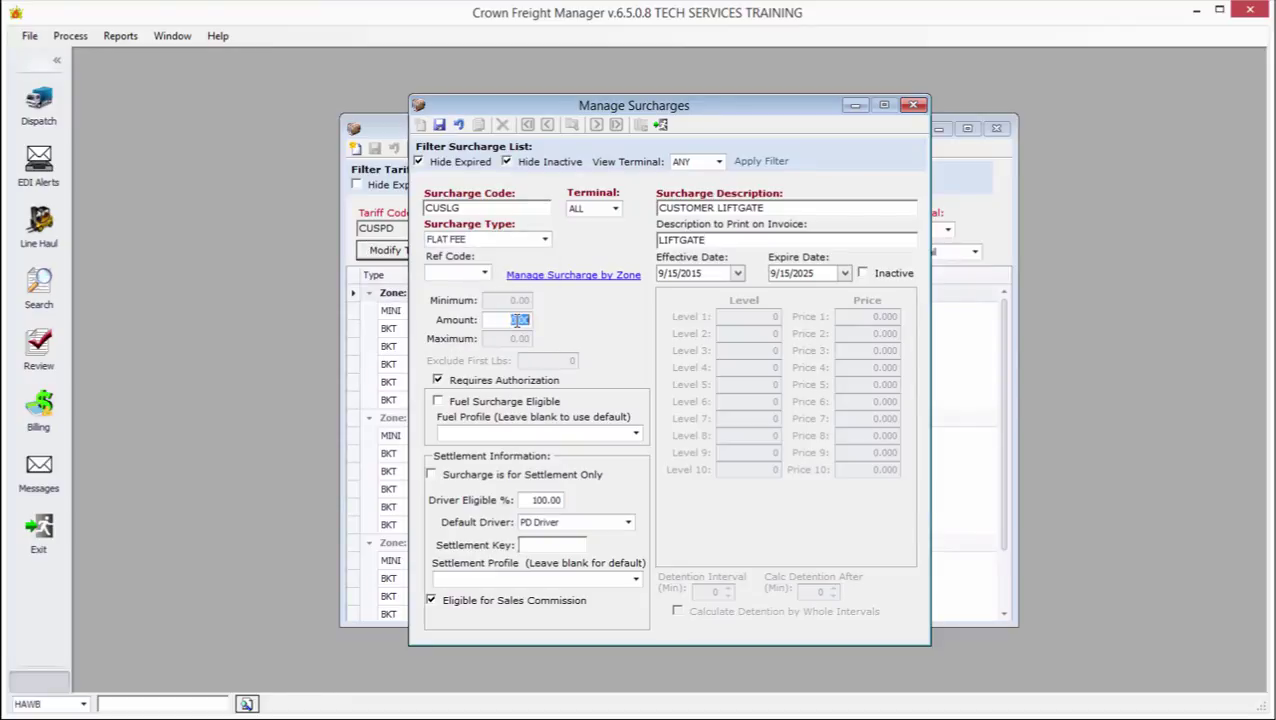
type("40")
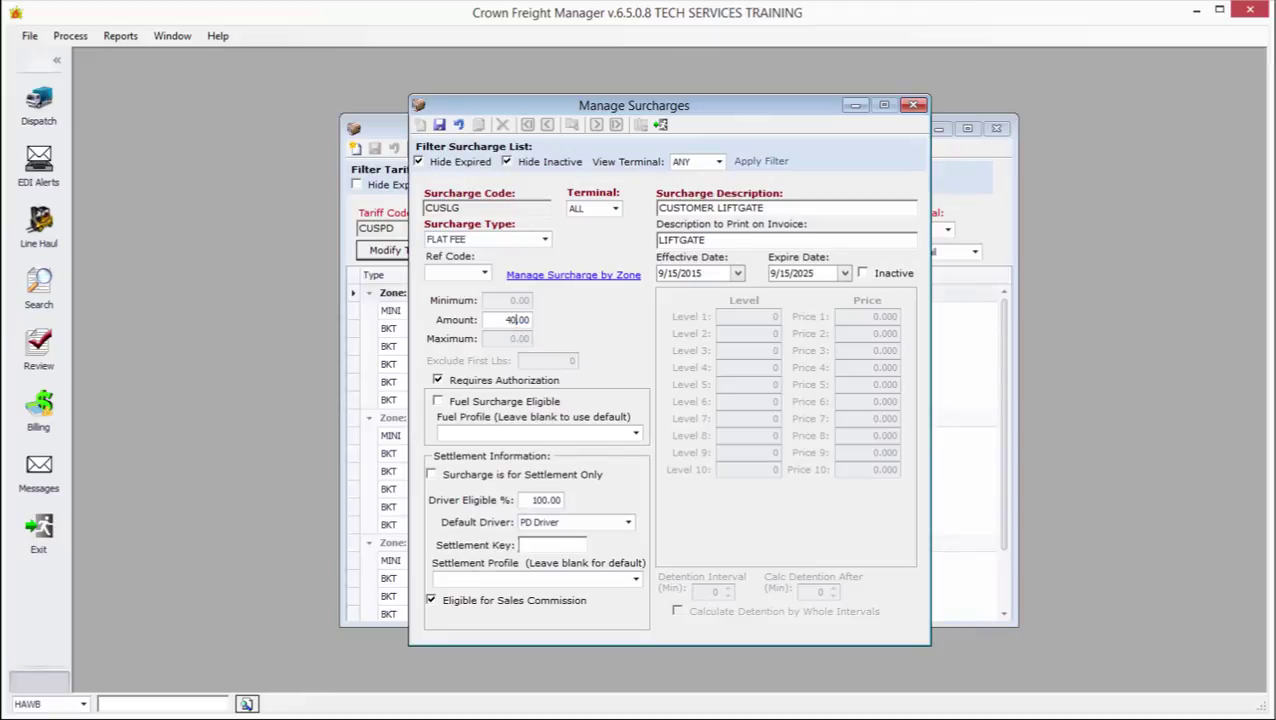
left_click(439, 124)
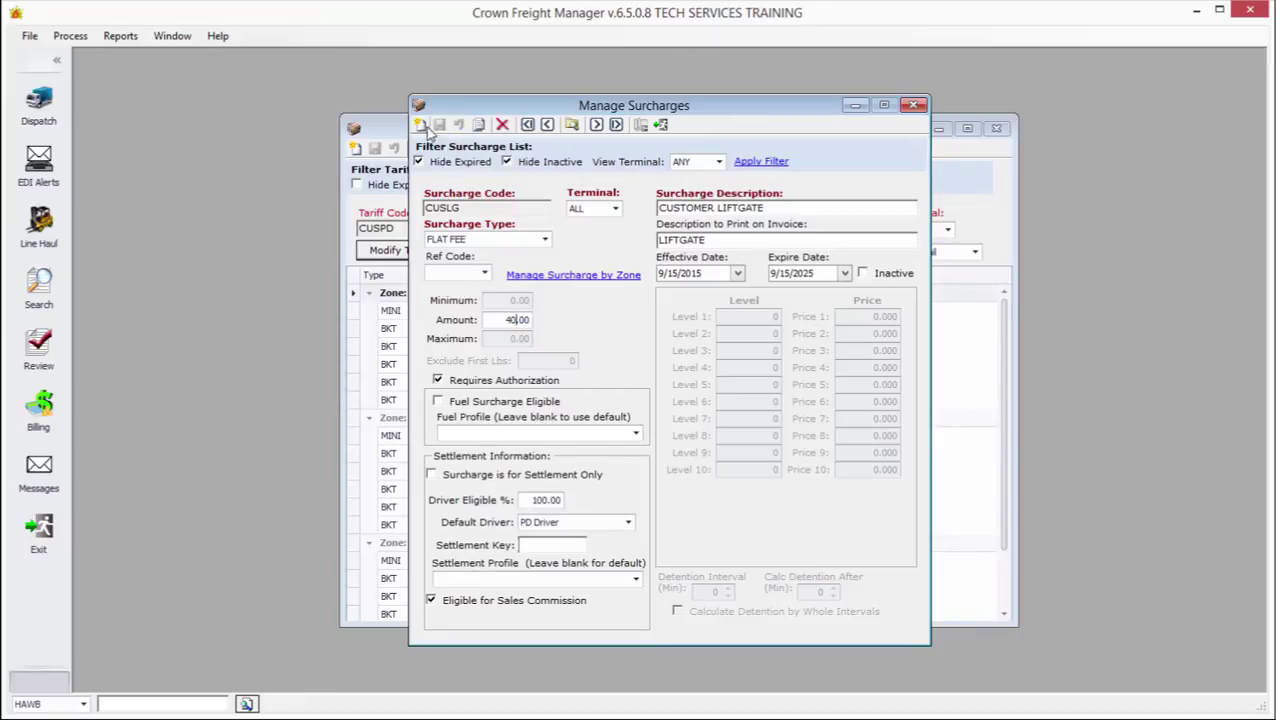
Create a new surcharge with code CUSINS, description CUSTOMER INSIDE DEL and invoice description INSIDE DEL.
left_click(420, 124)
type("CUS")
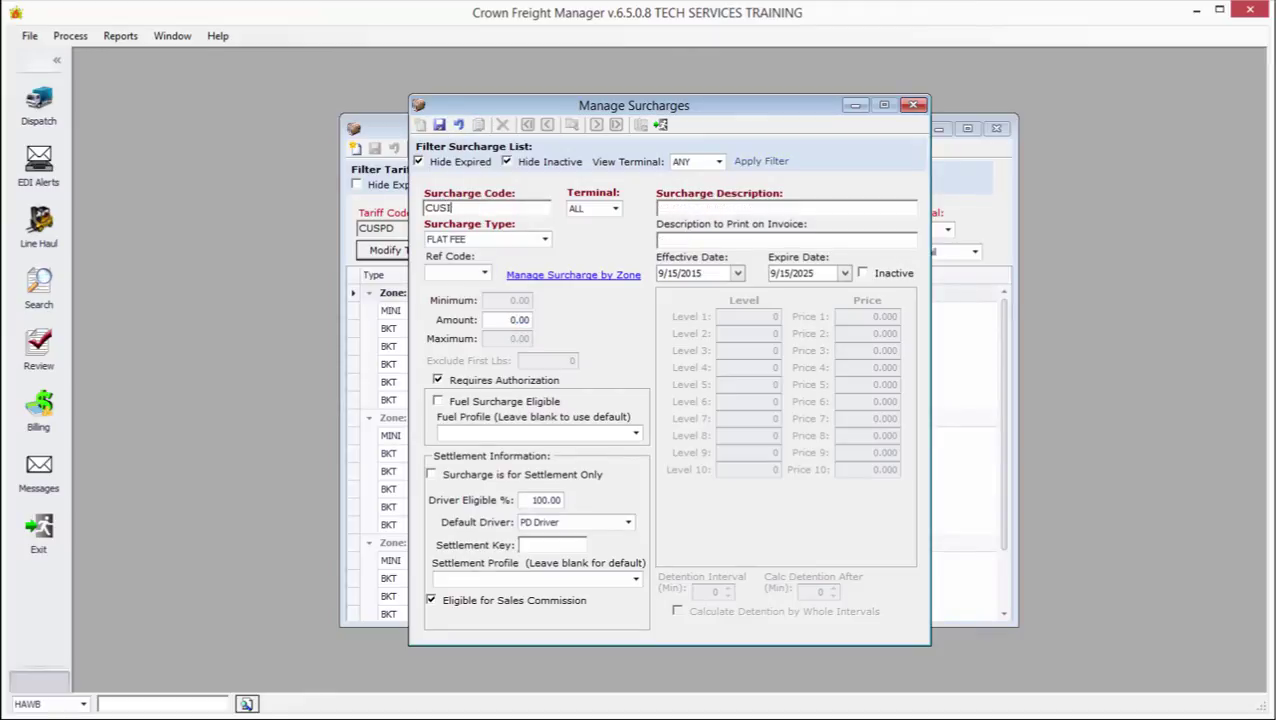
key("Tab")
key("Tab")
type("CUSTOMER INSIDE DEL")
key("Tab")
type("IN")
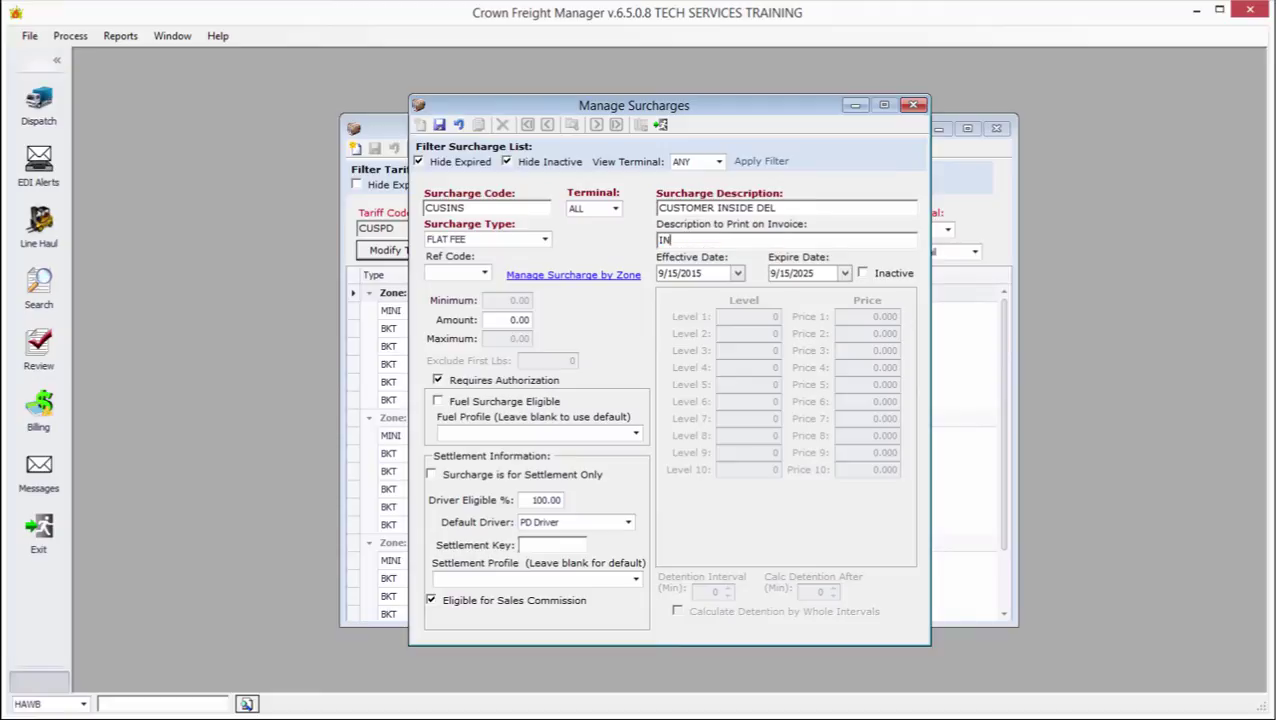
type("SIDE DEL")
Set the inside delivery surcharge to PER POUND with a 10.00 minimum, level 1 of 100 and price 1 of 2.000, and save it.
left_click(475, 240)
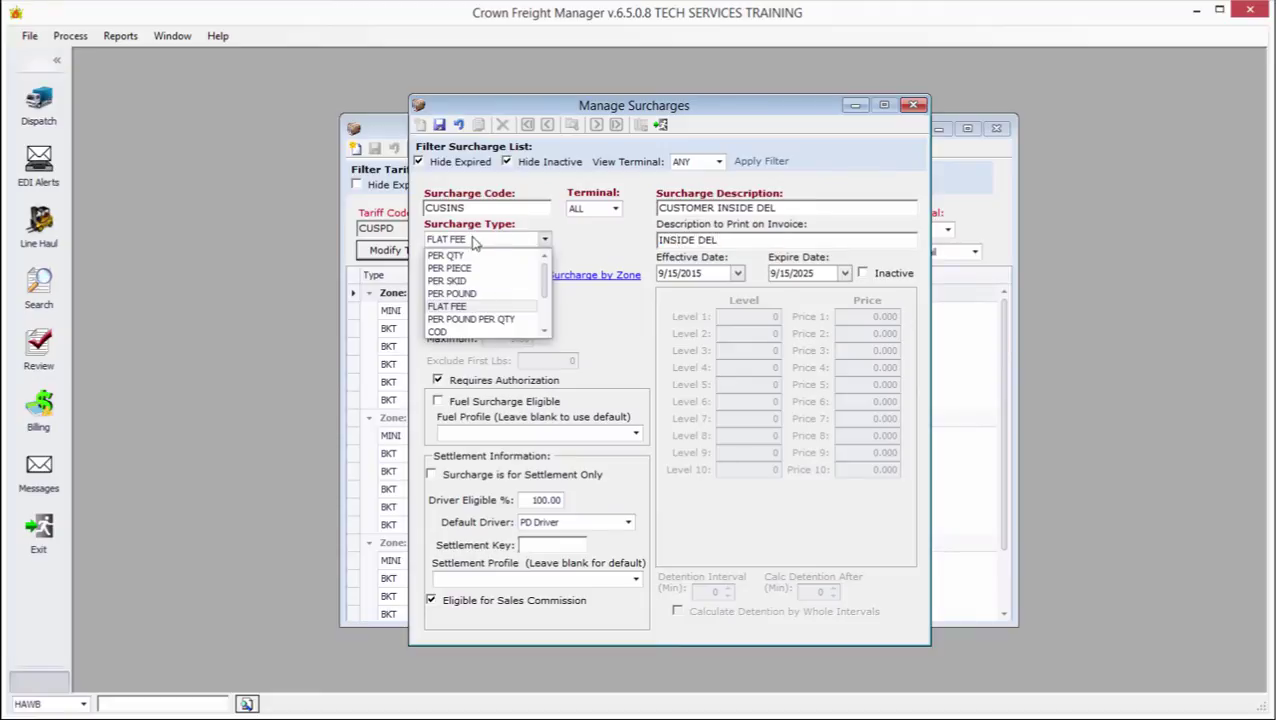
left_click(476, 294)
left_click(507, 299)
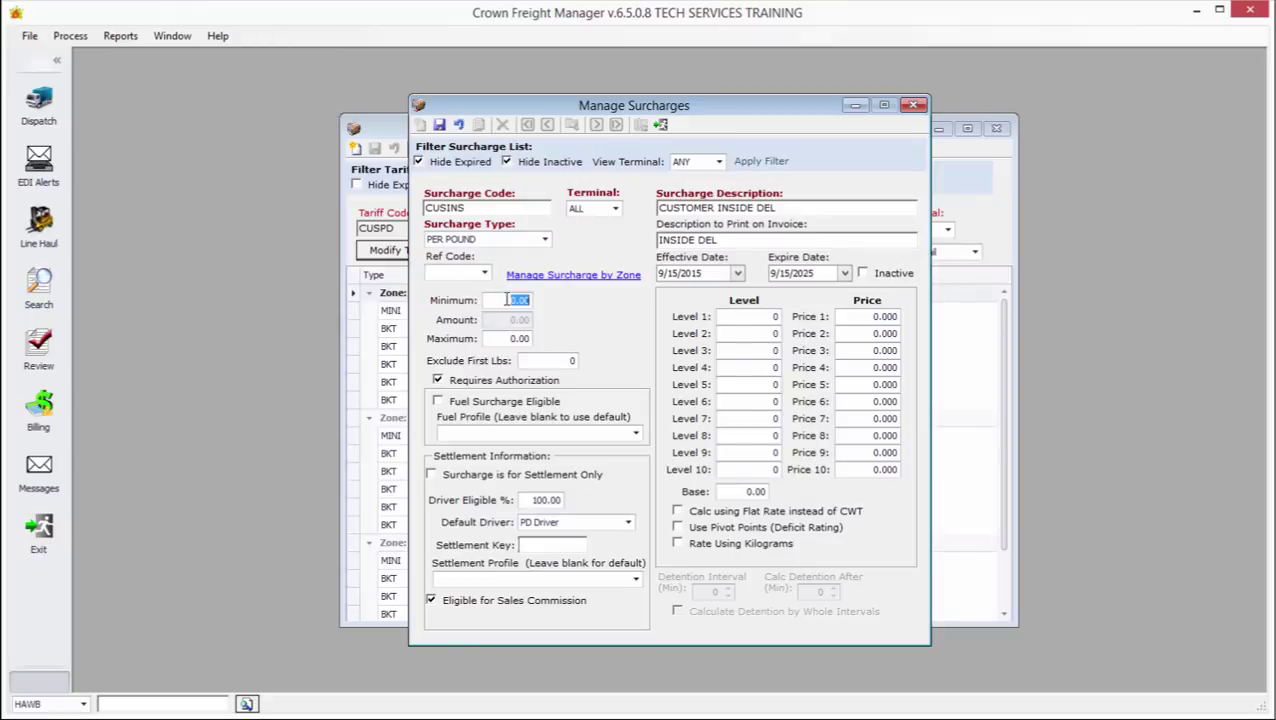
type("10.00")
left_click(770, 316)
type("100")
key("Tab")
left_click(878, 317)
type("2")
left_click(540, 242)
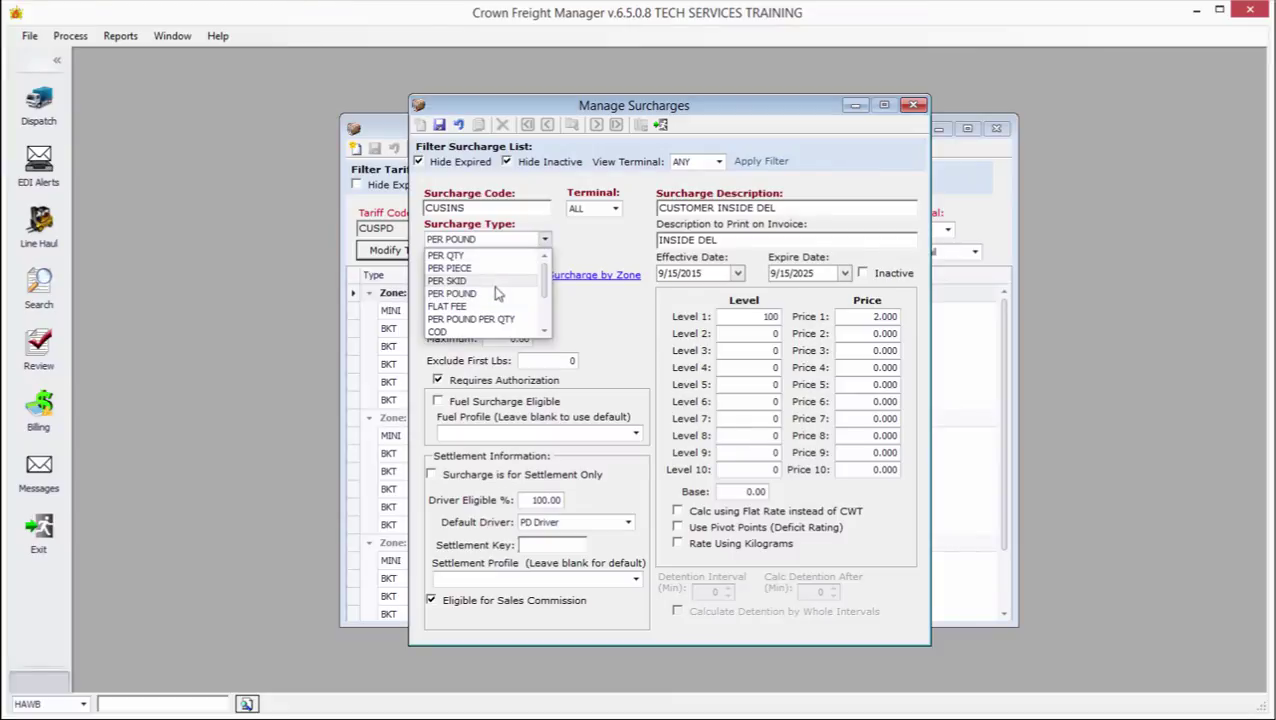
scroll(497, 325, "down", 2)
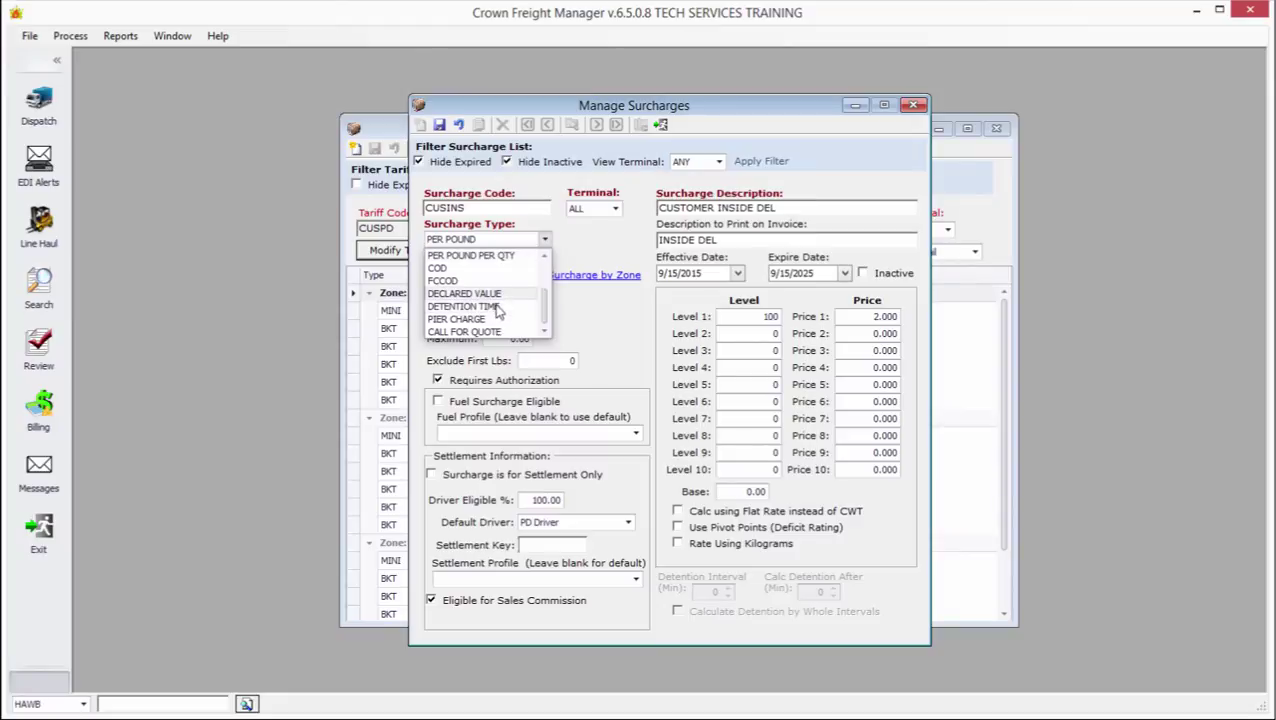
left_click(441, 127)
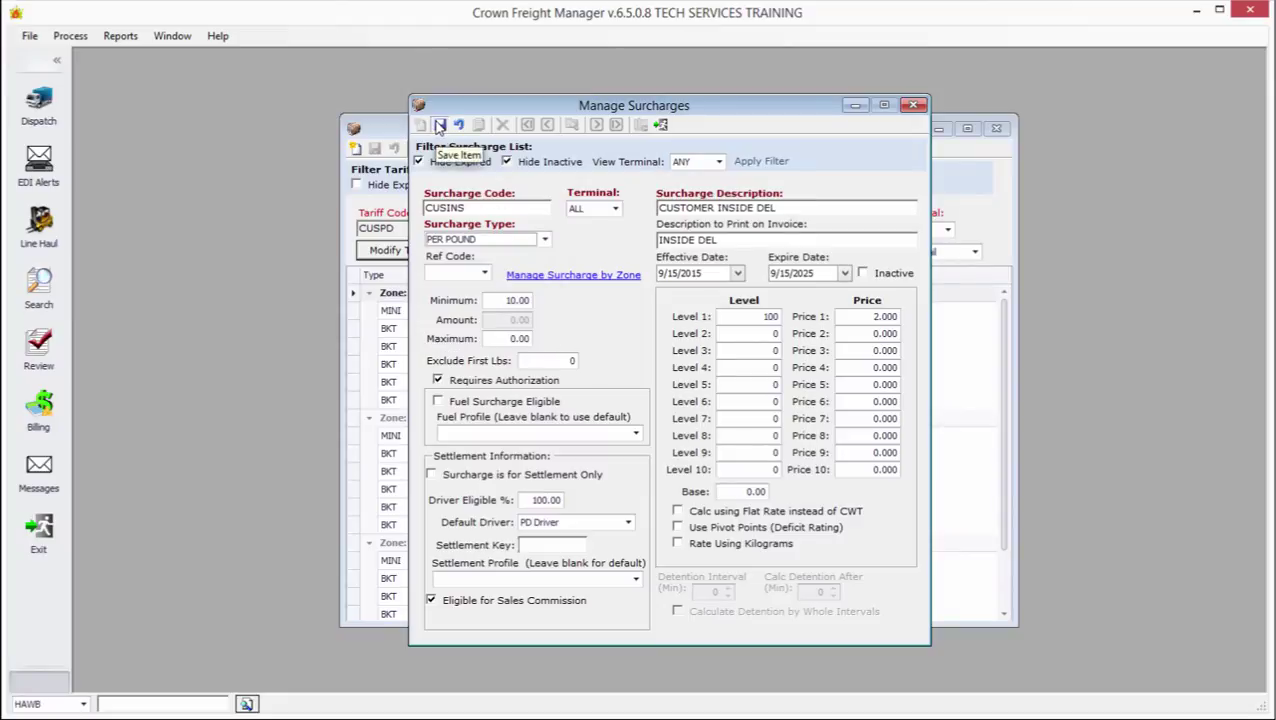
Create a new surcharge with code CUSWAIT, description CUSTOMER WAITING TIME and invoice description WAITING TIME.
left_click(421, 125)
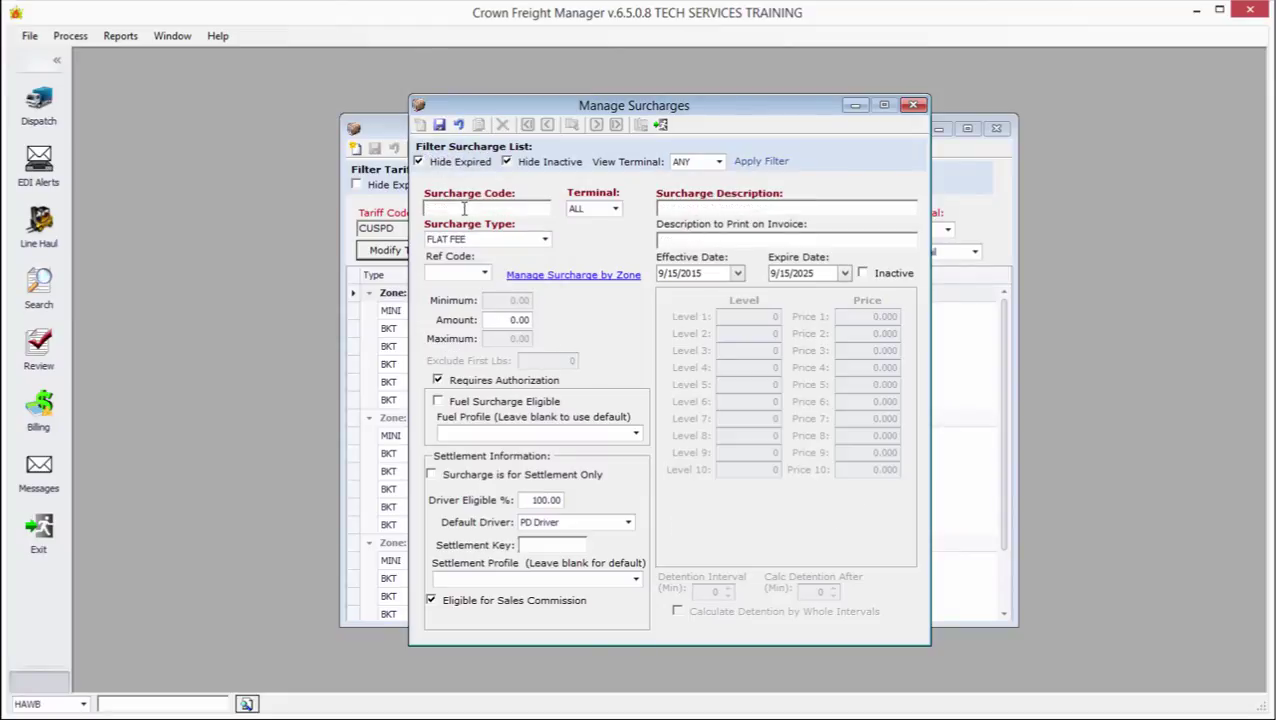
type("CUSWAIT")
key("Tab")
key("Tab")
type("CUSTOMER WAITING TIME")
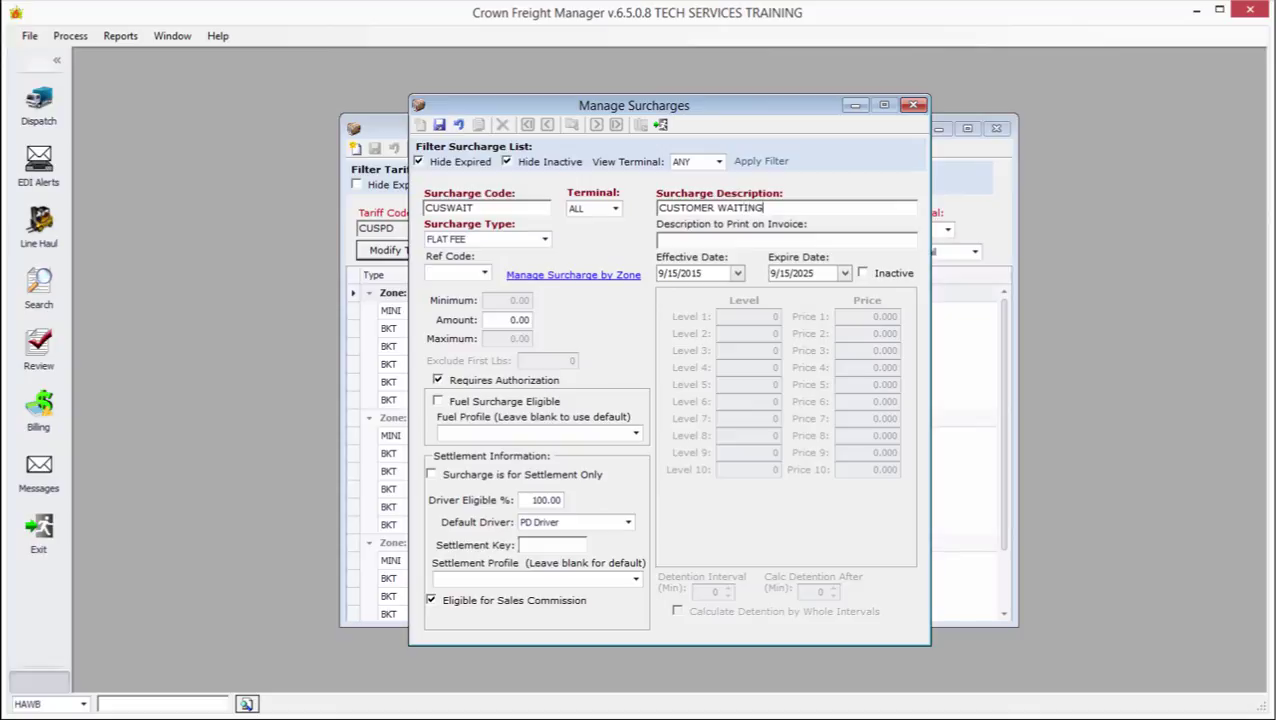
key("Tab")
type("WAITIN")
Set the waiting surcharge to DETENTION TIME, 7.50 per 15-minute interval, calculated after 30 minutes, and save it.
left_click(465, 243)
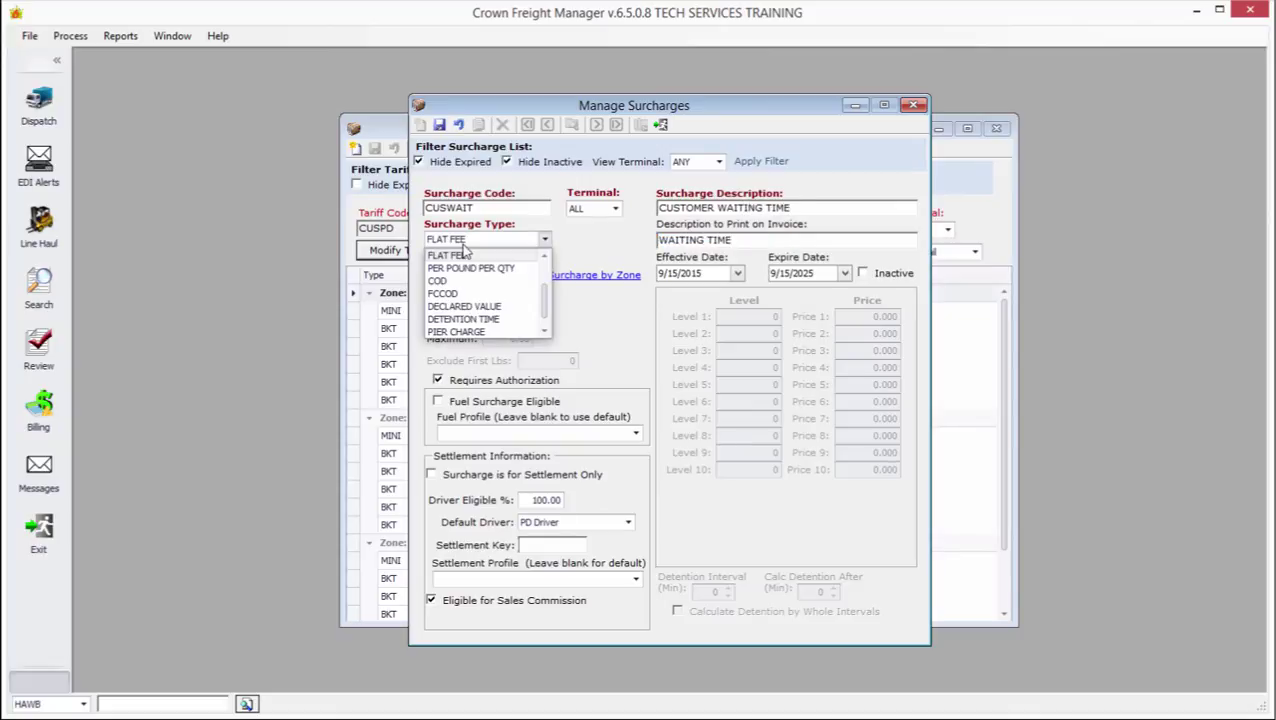
left_click(497, 319)
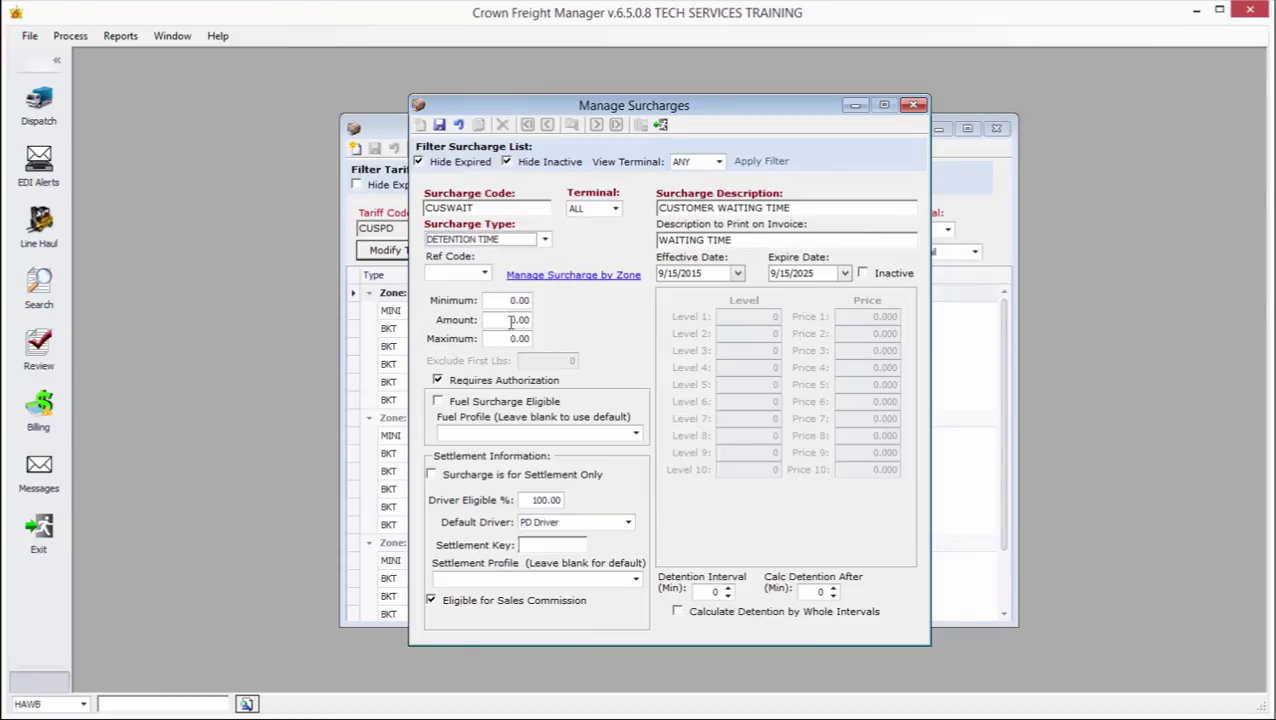
left_click(712, 591)
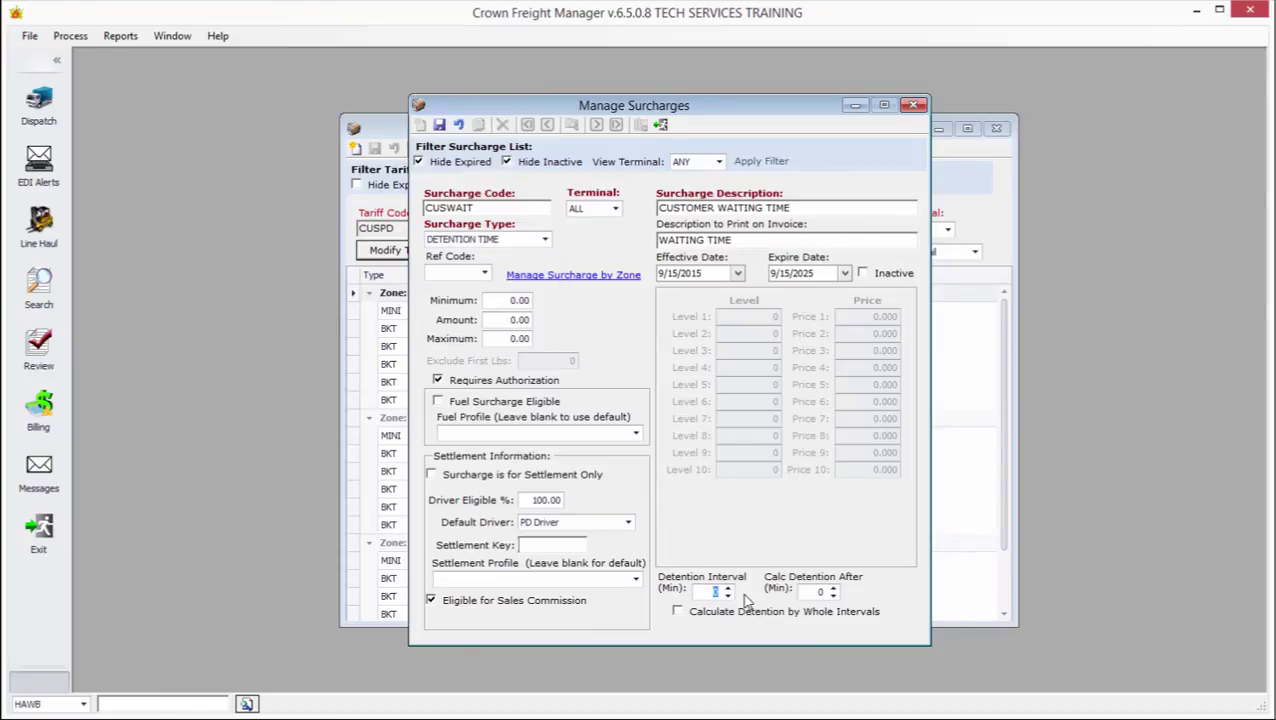
type("15")
left_click(509, 319)
type("7.50")
left_click(832, 596)
double_click(817, 592)
left_click(439, 126)
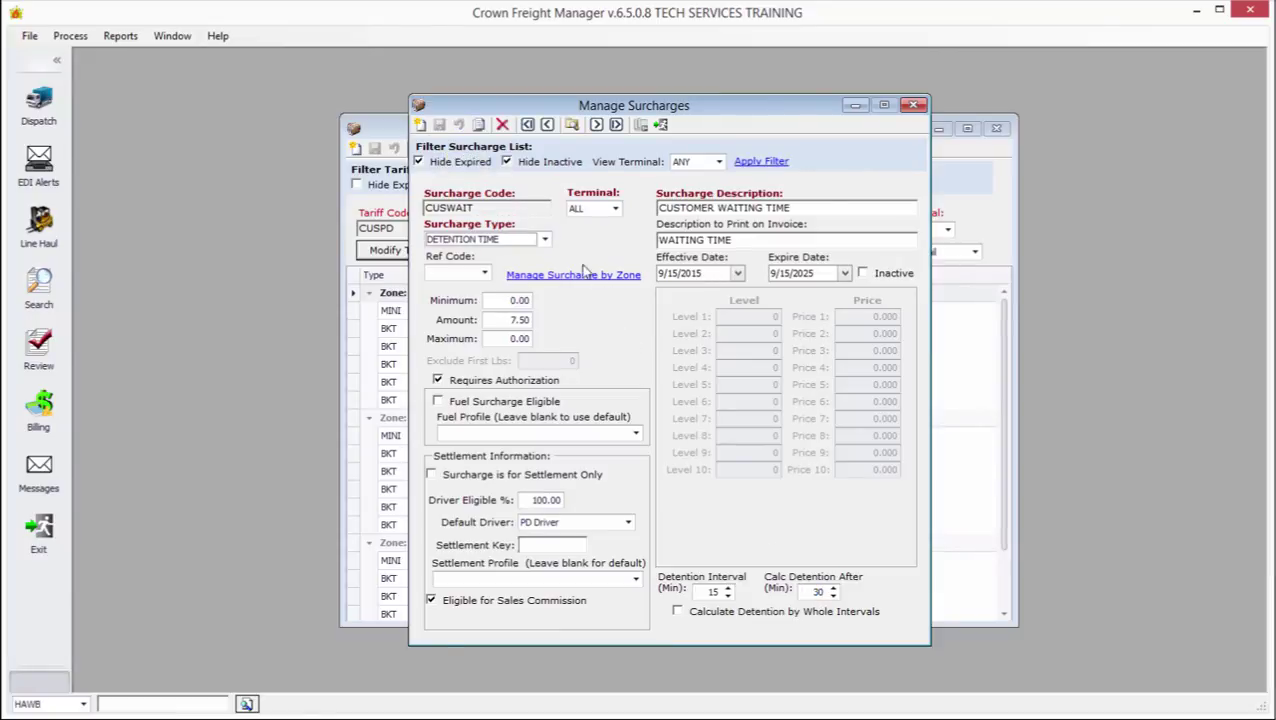
Check the available surcharge types and close the surcharge manager.
left_click(540, 243)
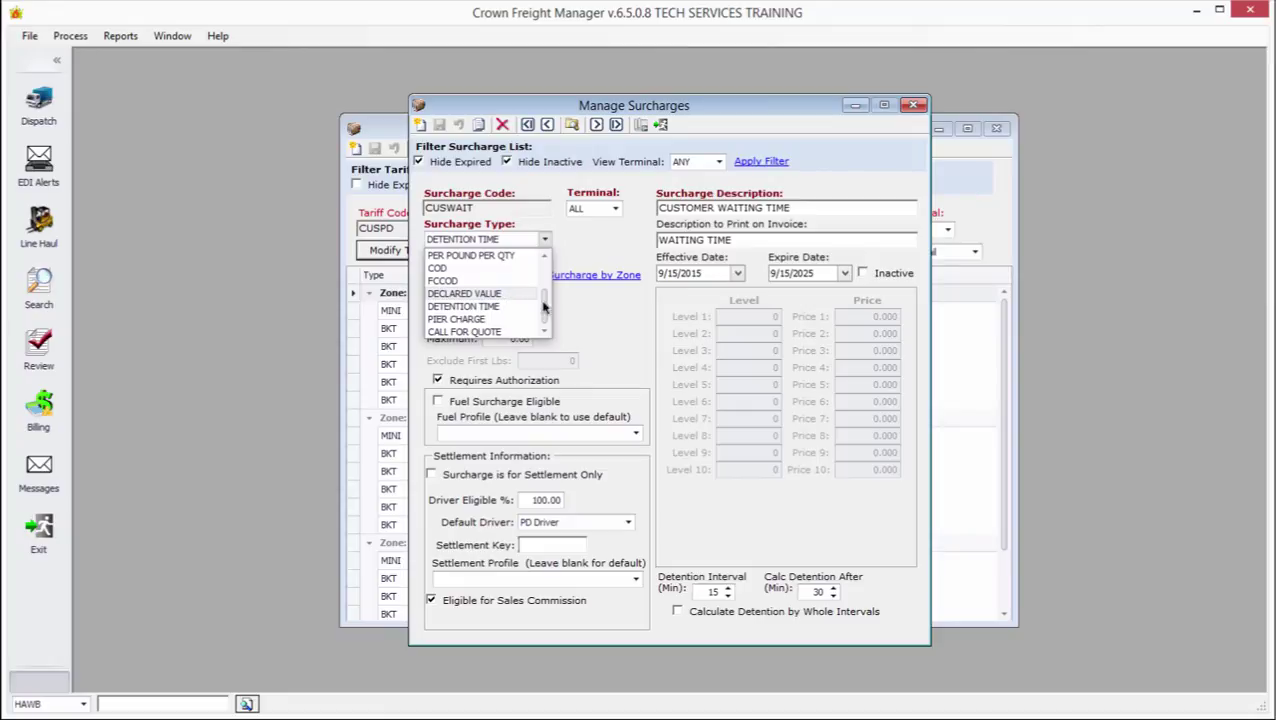
left_click(601, 324)
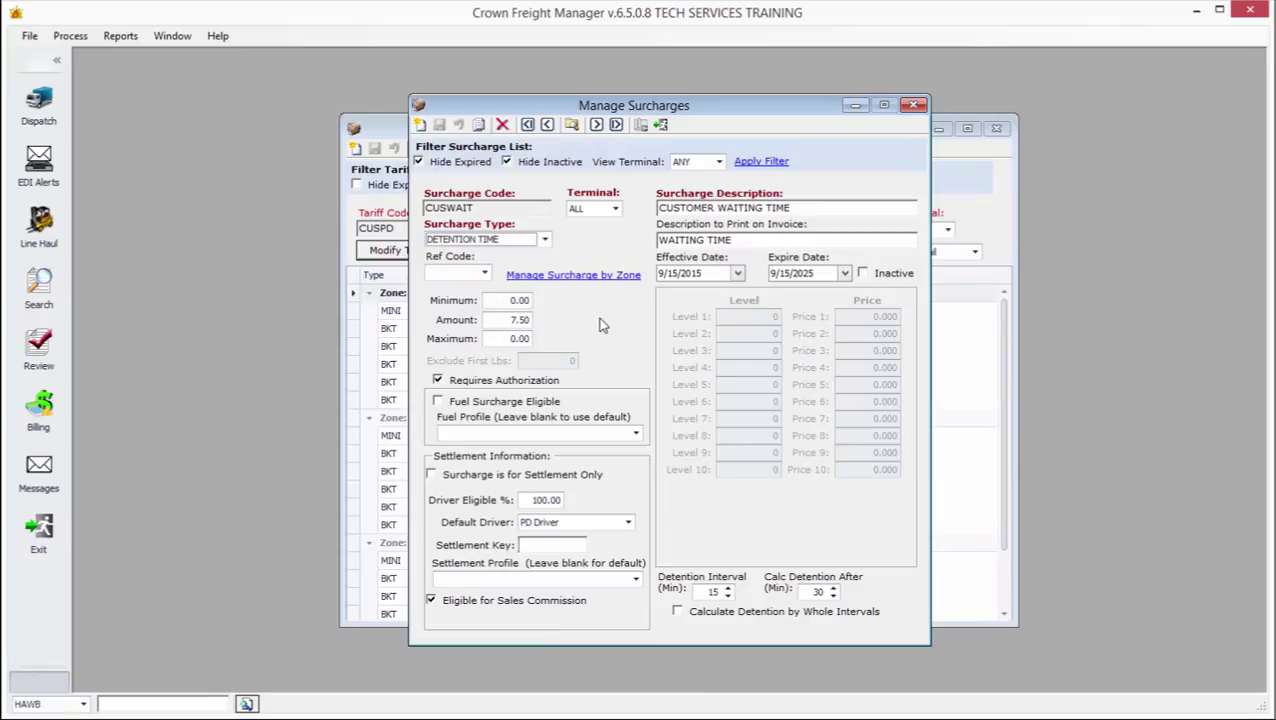
left_click(660, 124)
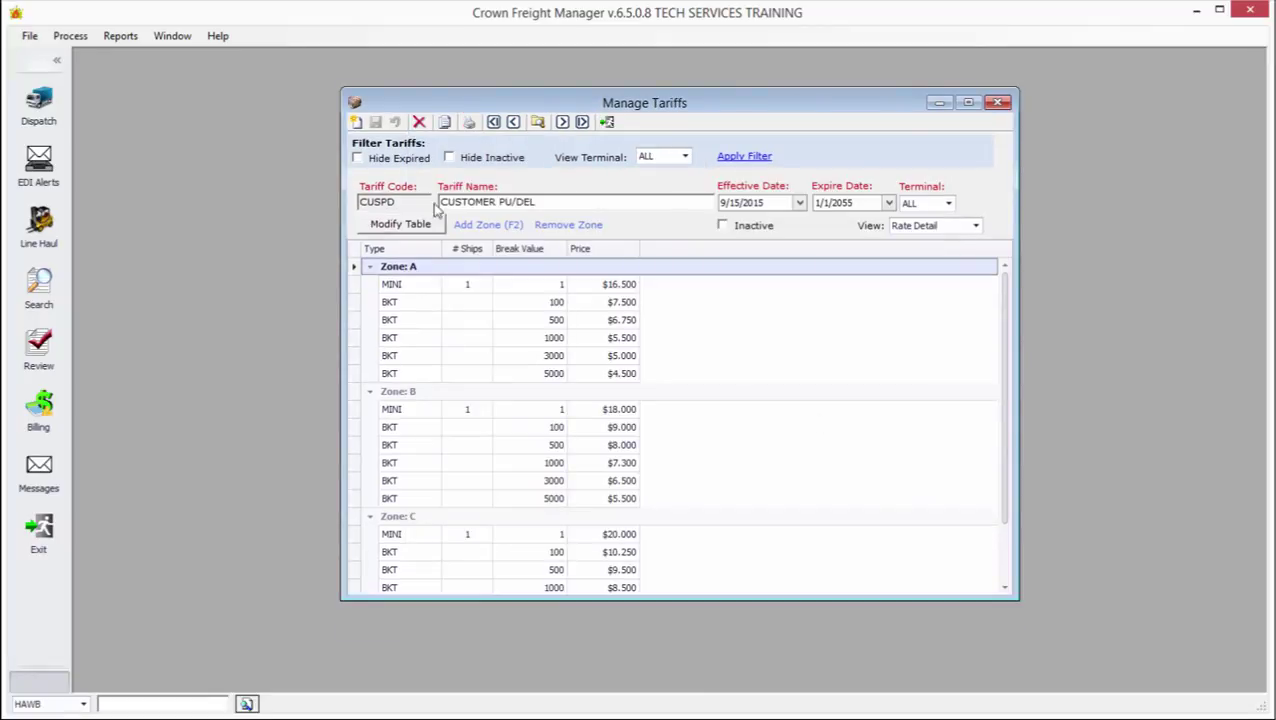
Set the CUSTOMER PU/DEL tariff's expire date to 10/1/2015 and save the tariff.
left_click(818, 204)
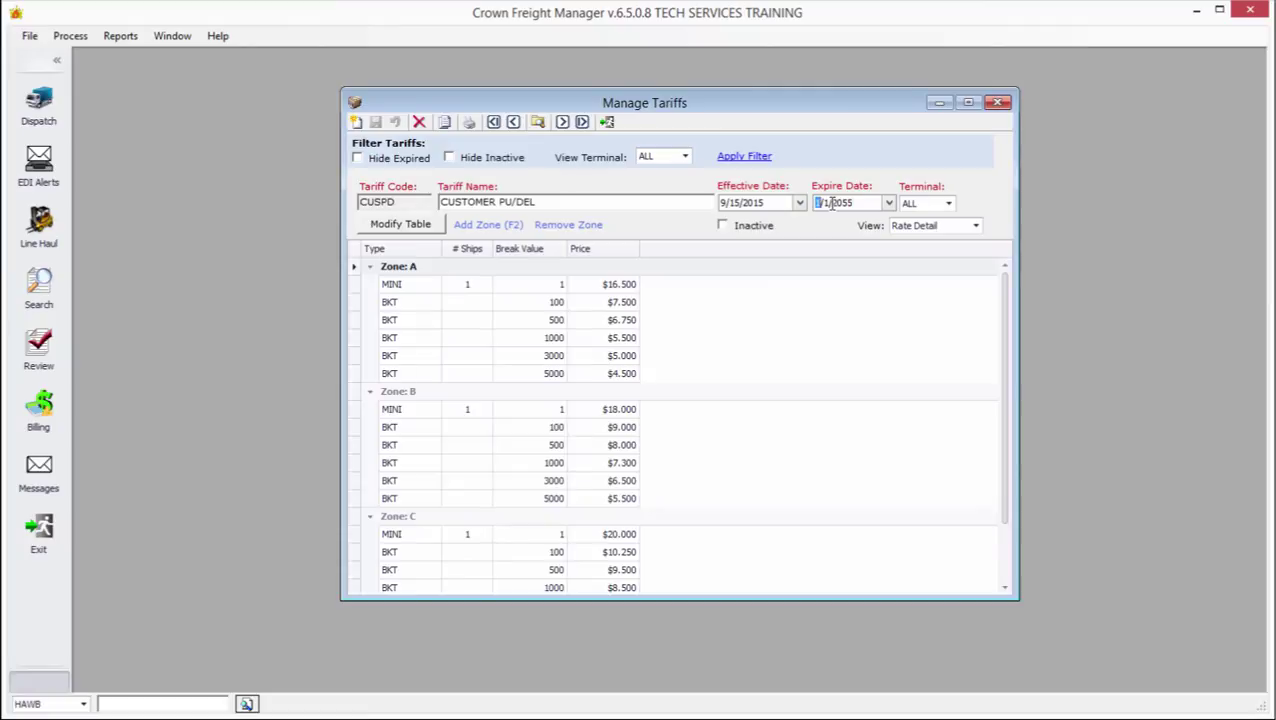
type("10")
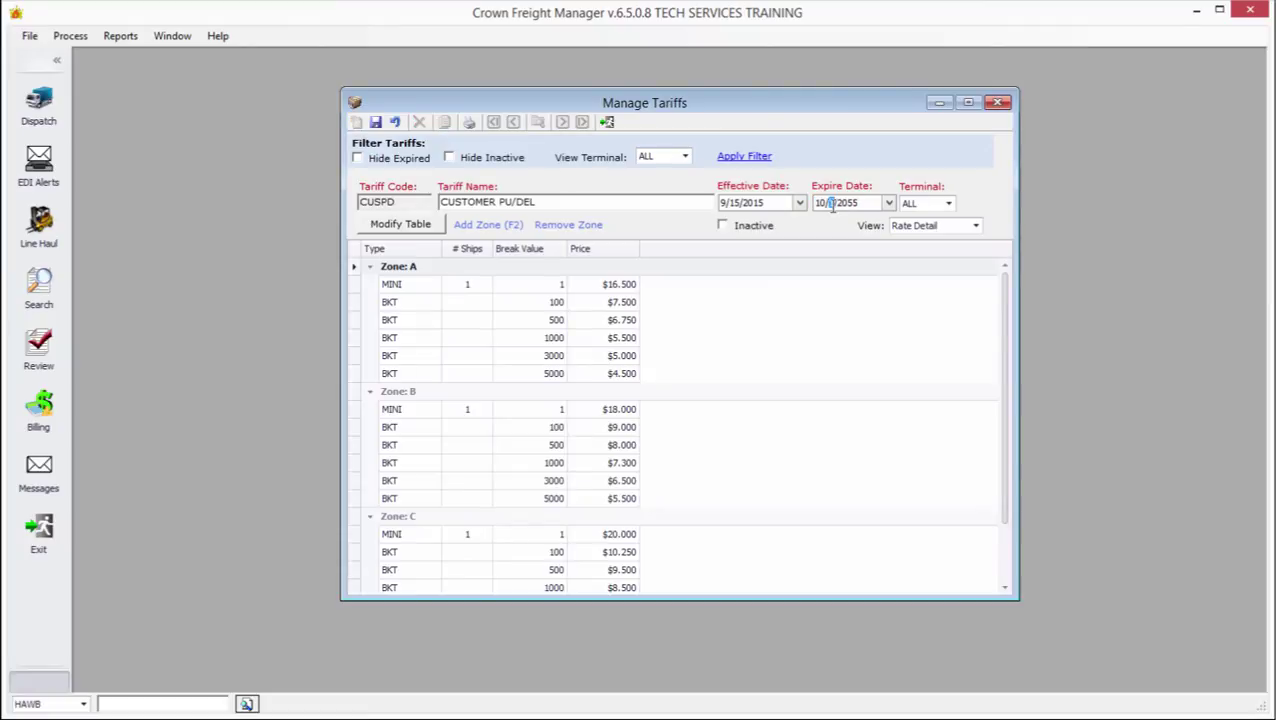
left_click(866, 203)
double_click(845, 203)
left_click(853, 202)
type("2")
left_click(628, 203)
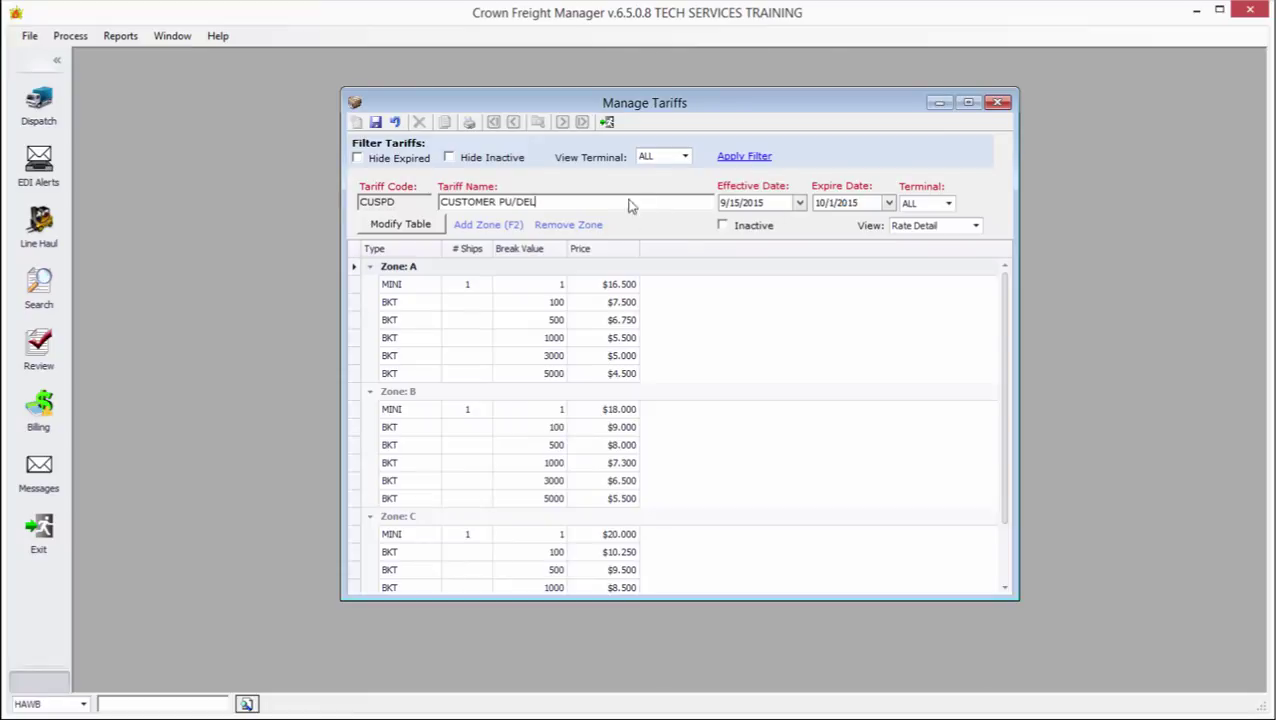
left_click(377, 121)
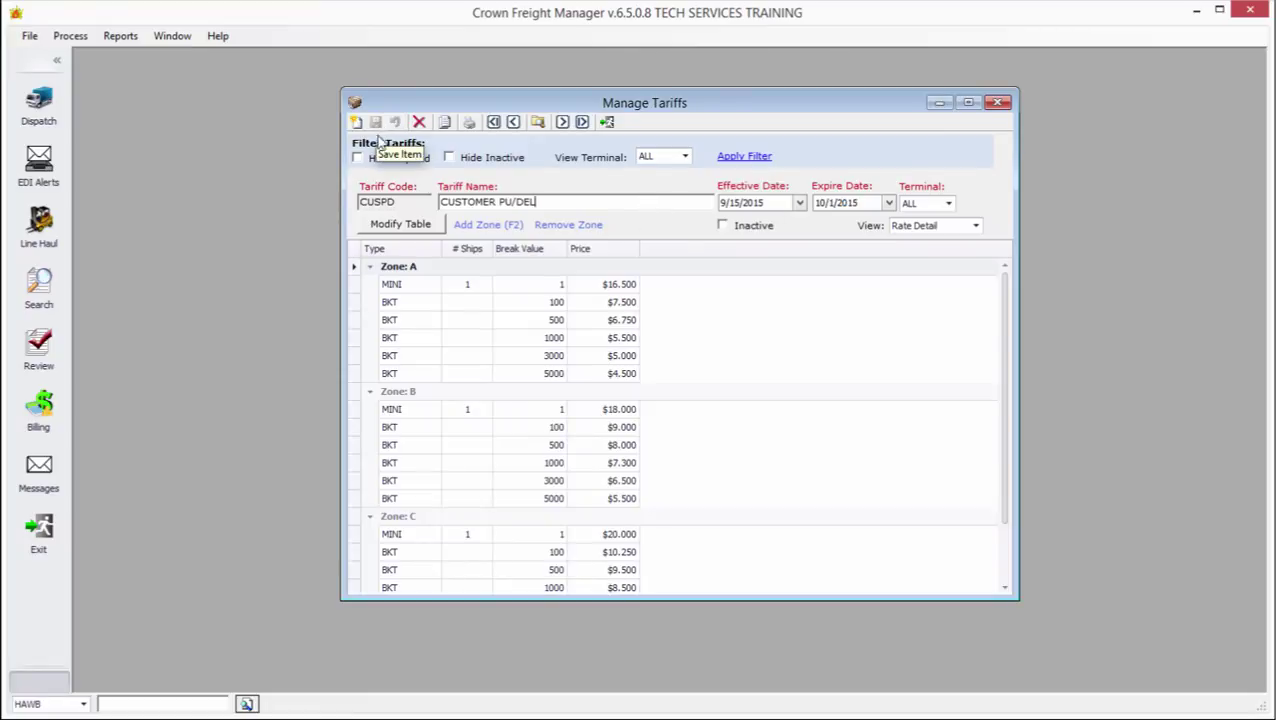
Copy the CUSPD tariff under the same code, with effective date 10/1/2015 and expire date 12/1/2015.
left_click(446, 122)
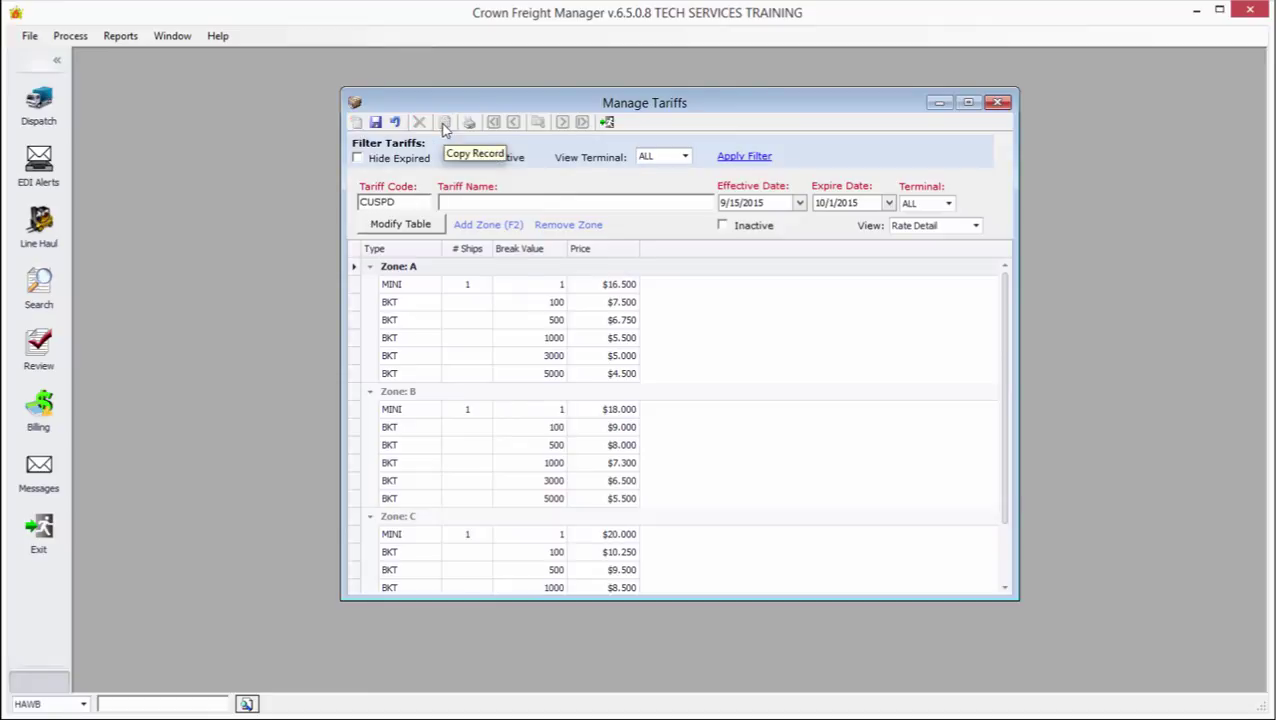
left_click_drag(408, 205, 355, 208)
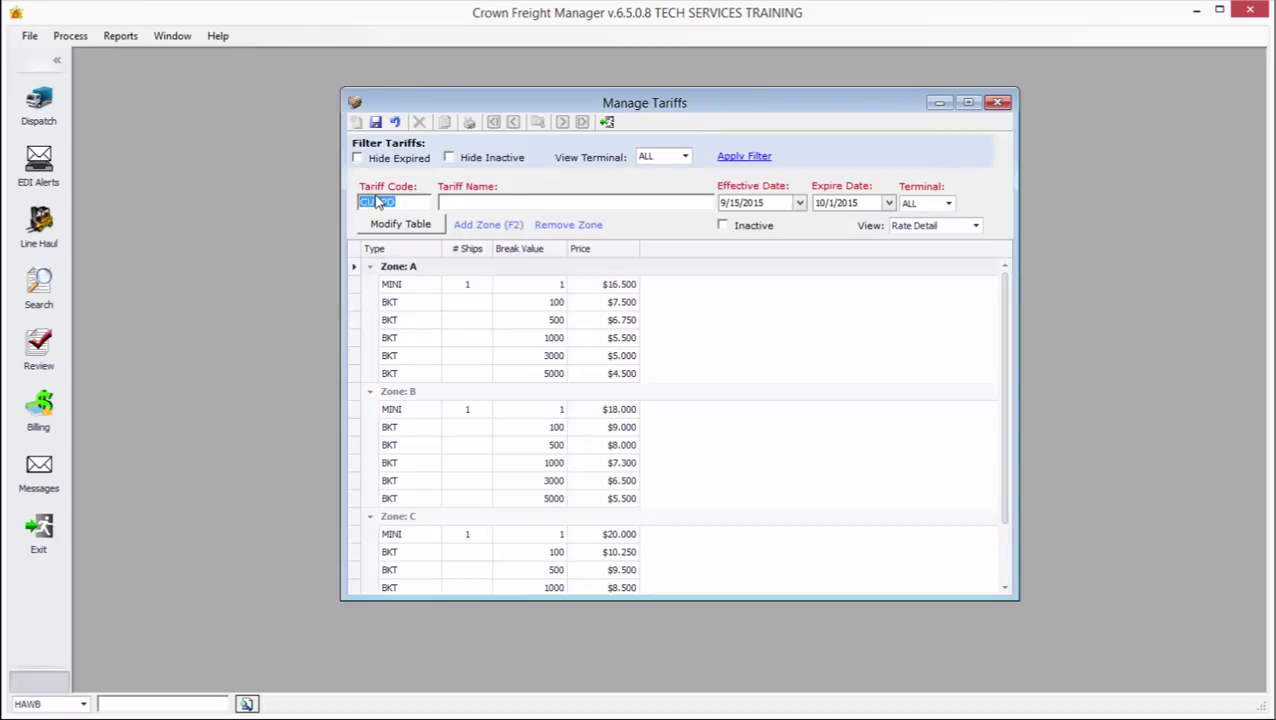
left_click(722, 202)
type("10/")
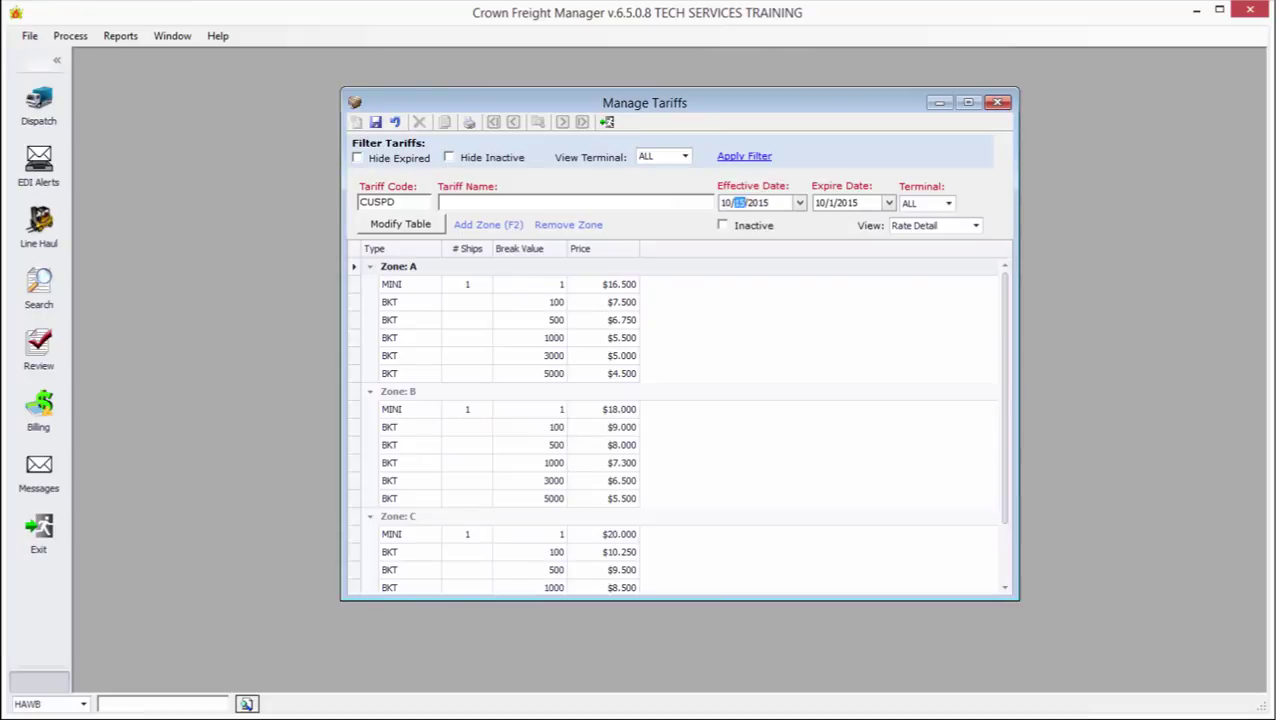
type("1")
left_click(818, 202)
type("12")
Name the copied tariff CUSTOMER PU/DEL NEW and save it.
left_click(680, 204)
type("CUSTOMER PU/DE")
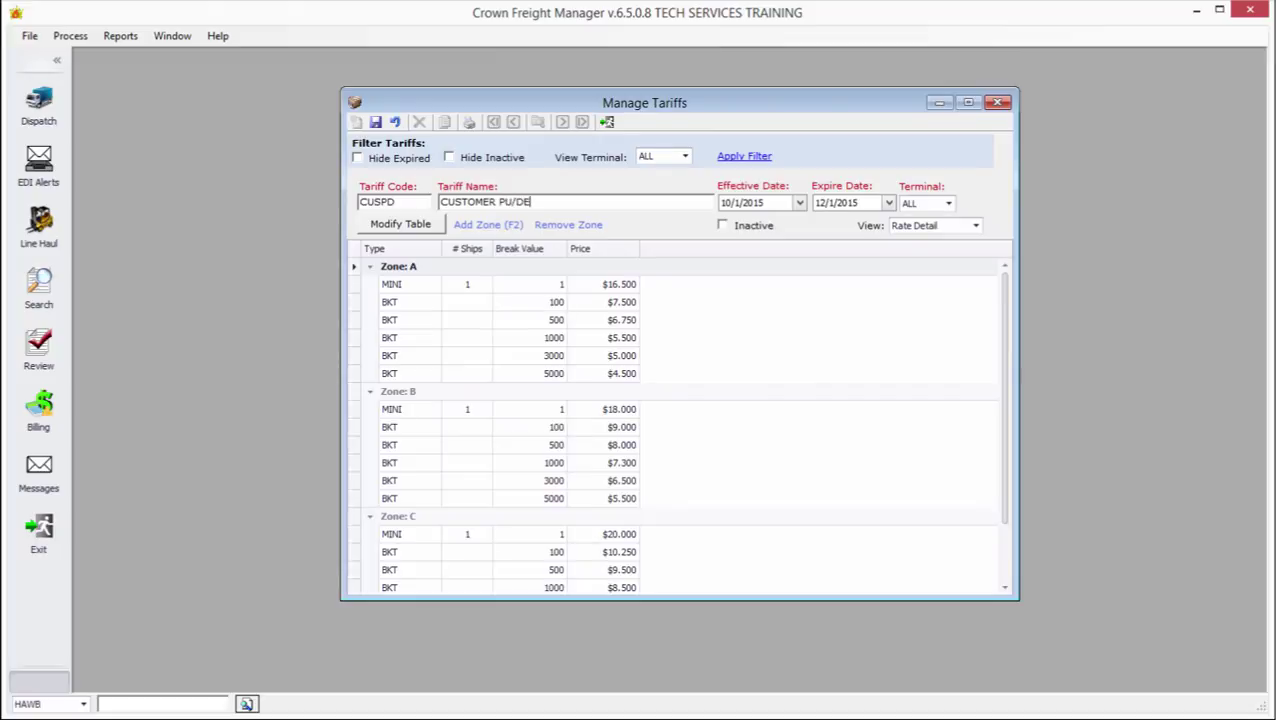
type("L NEW")
left_click(375, 121)
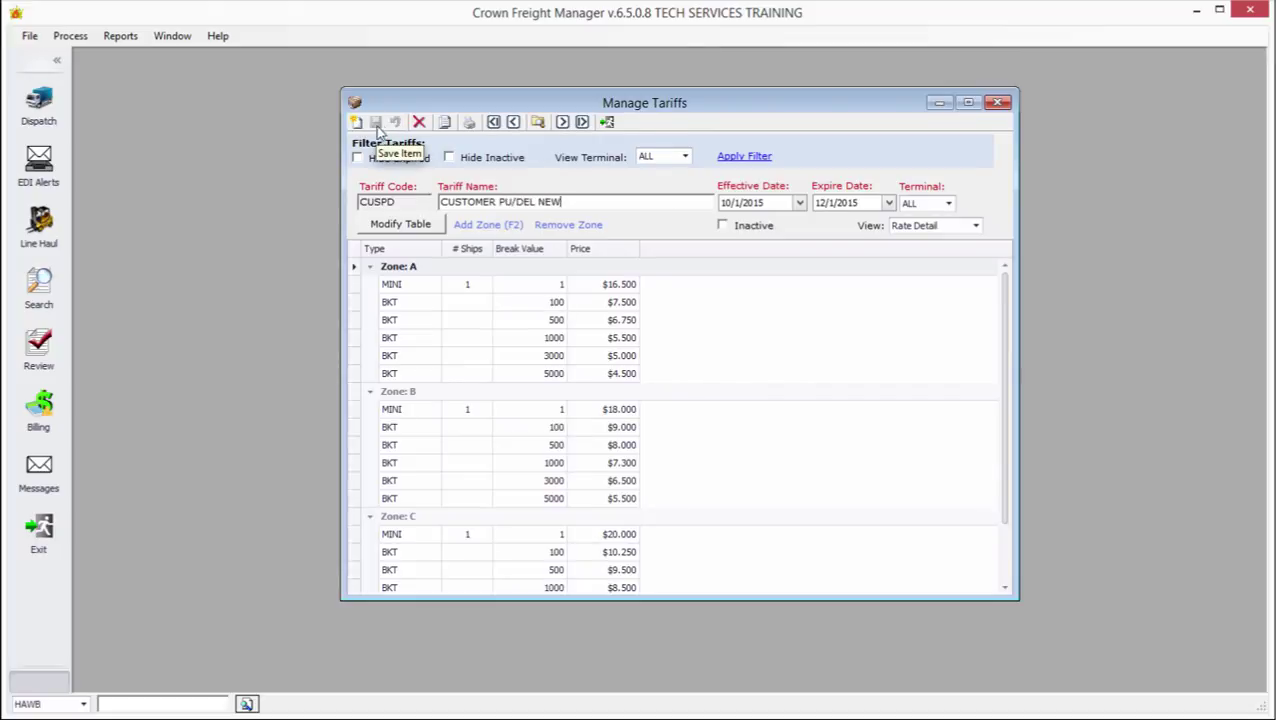
Adjust all rates in the CUSTOMER PU/DEL NEW tariff by 10% and save the tariff.
left_click(418, 225)
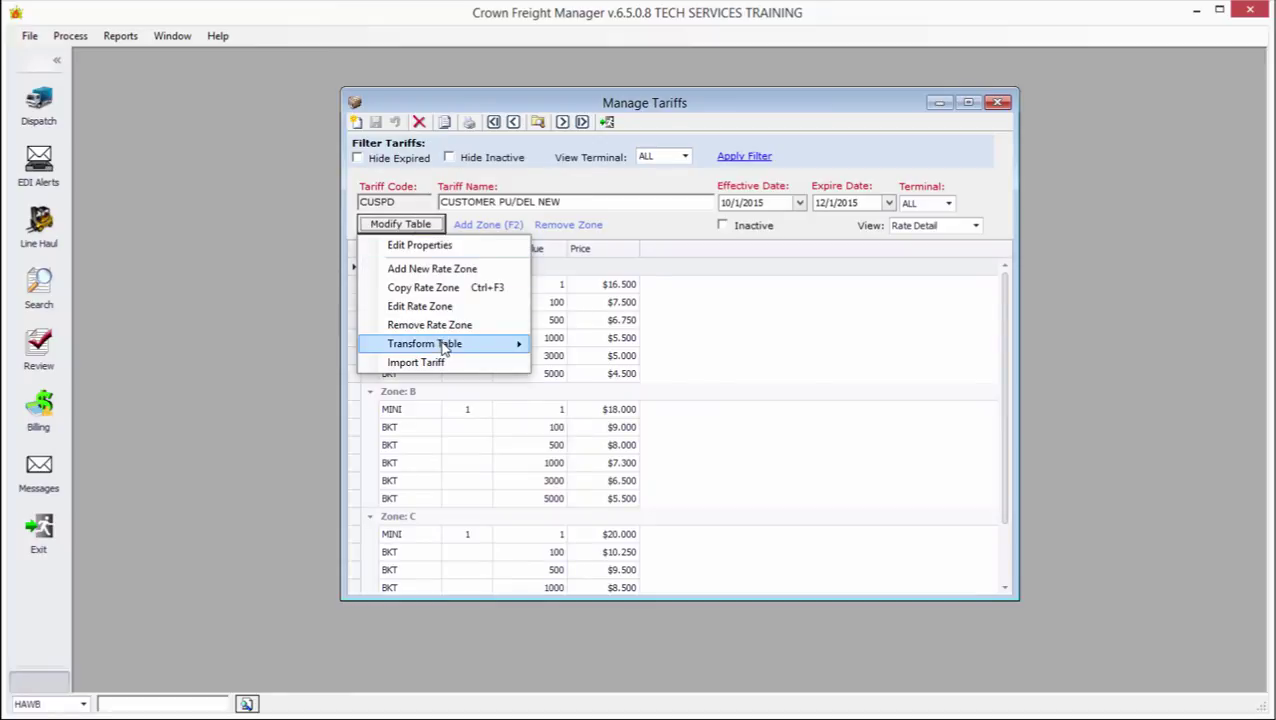
mouse_move(478, 347)
left_click(598, 347)
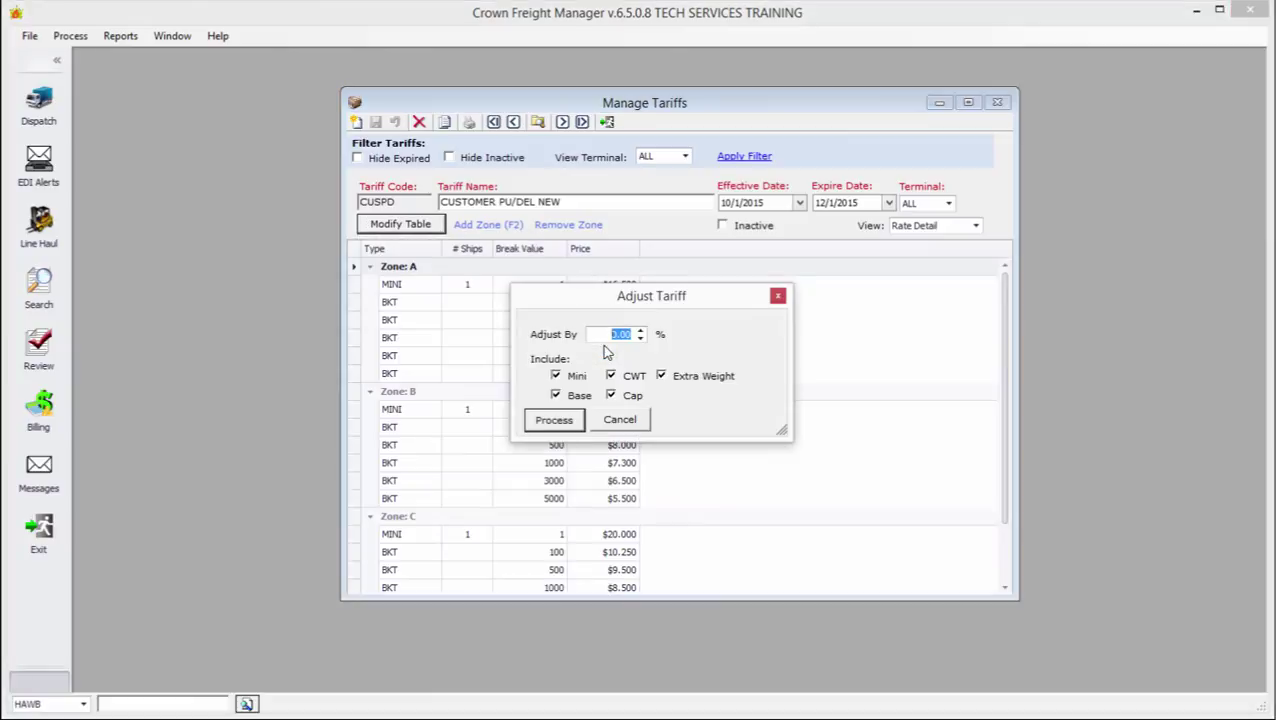
type("10")
left_click(572, 424)
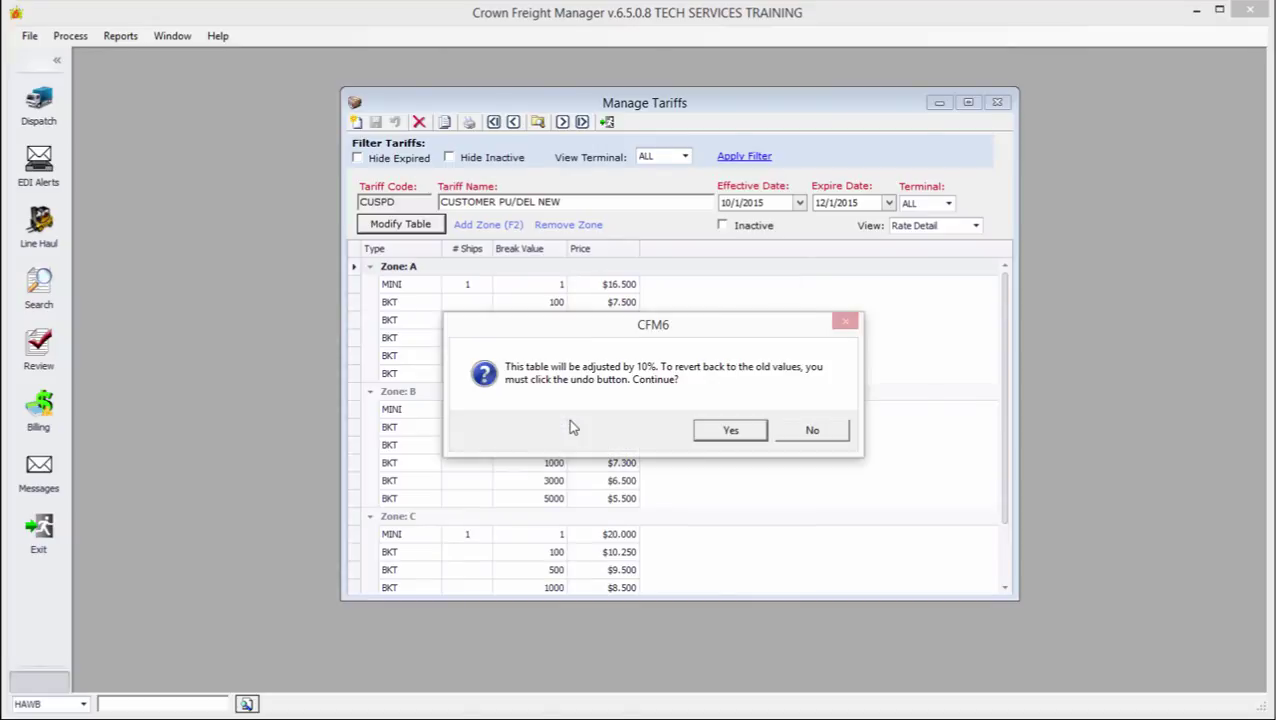
left_click(719, 433)
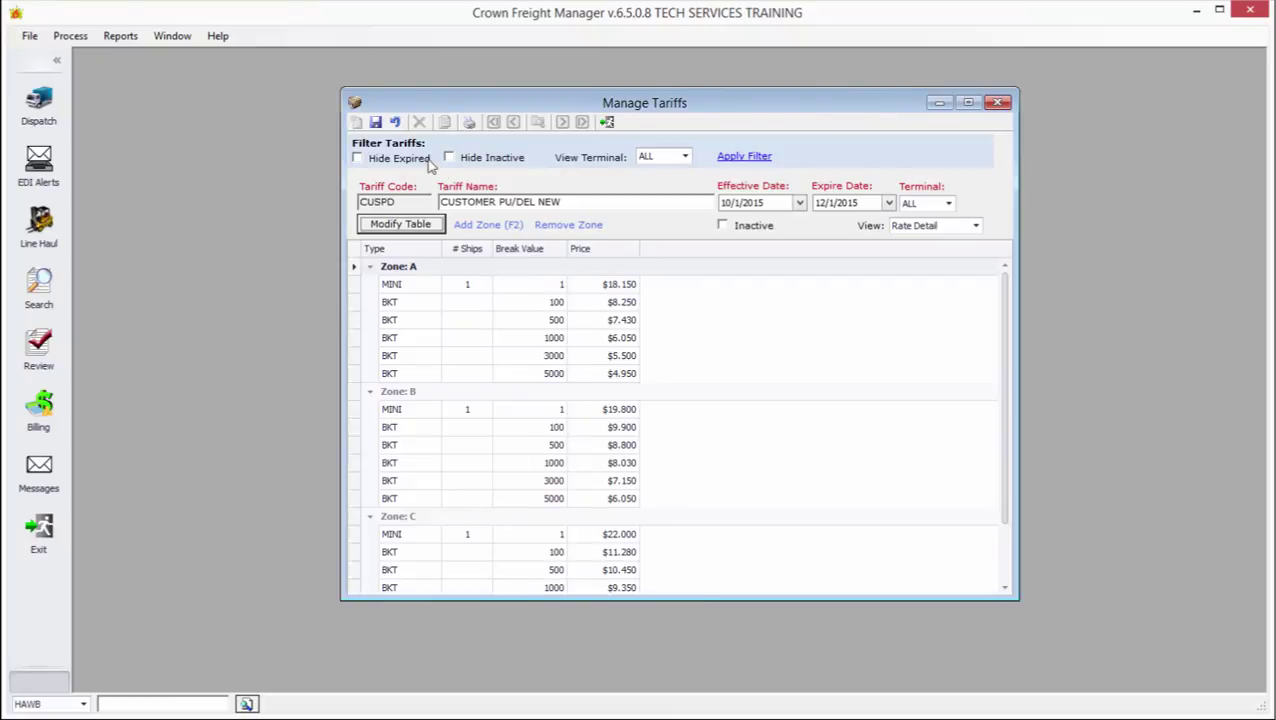
left_click(376, 121)
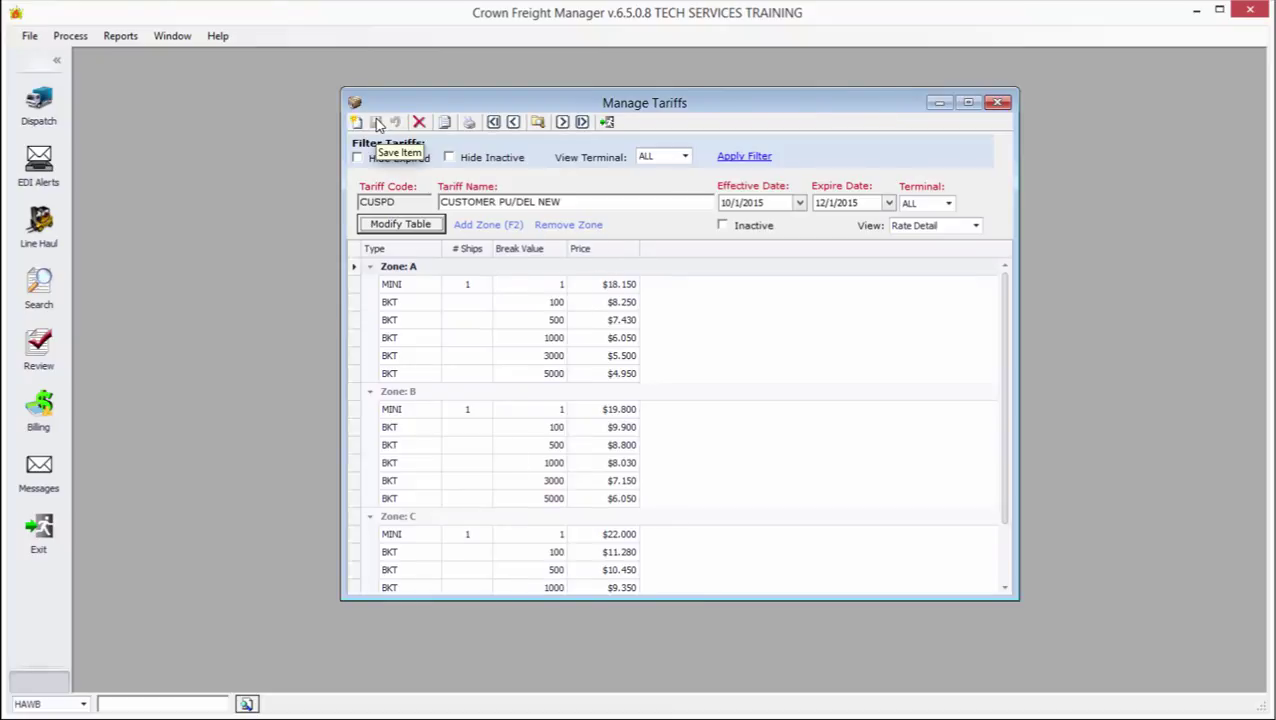
Compare the codes, dates and rates of the original and new CUSPD tariff records.
left_click(513, 121)
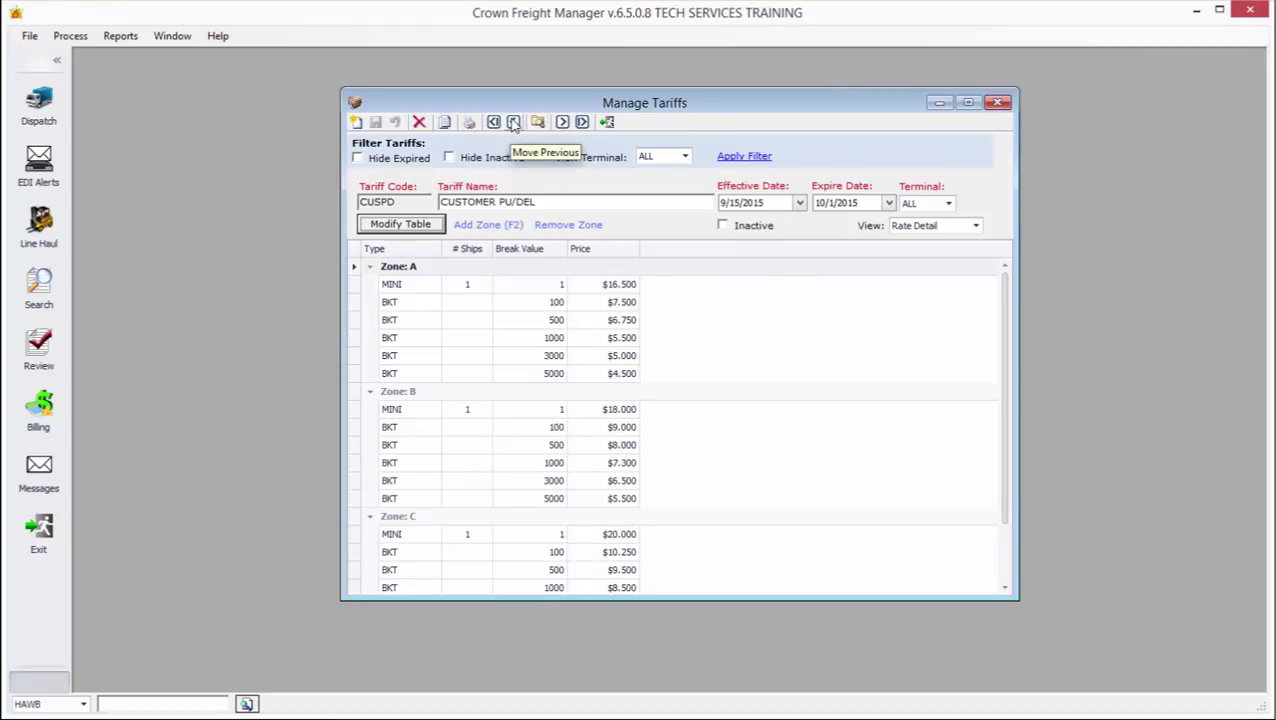
left_click(410, 201)
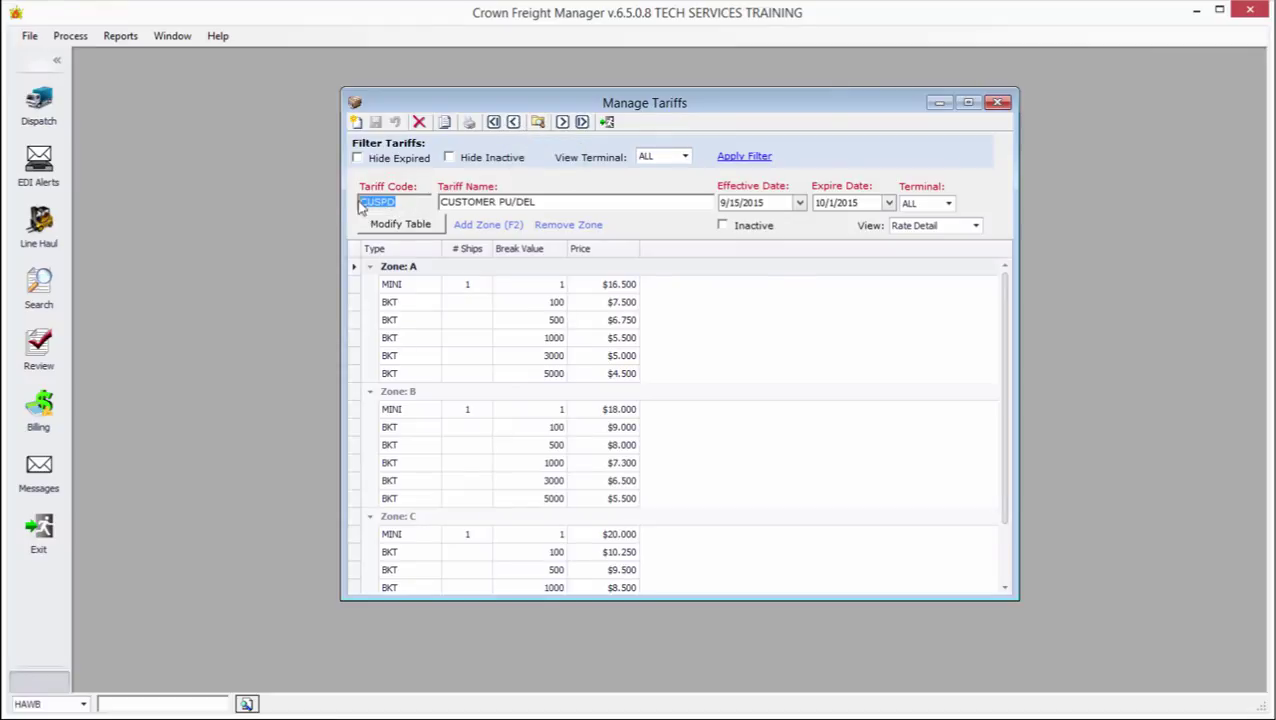
left_click(563, 121)
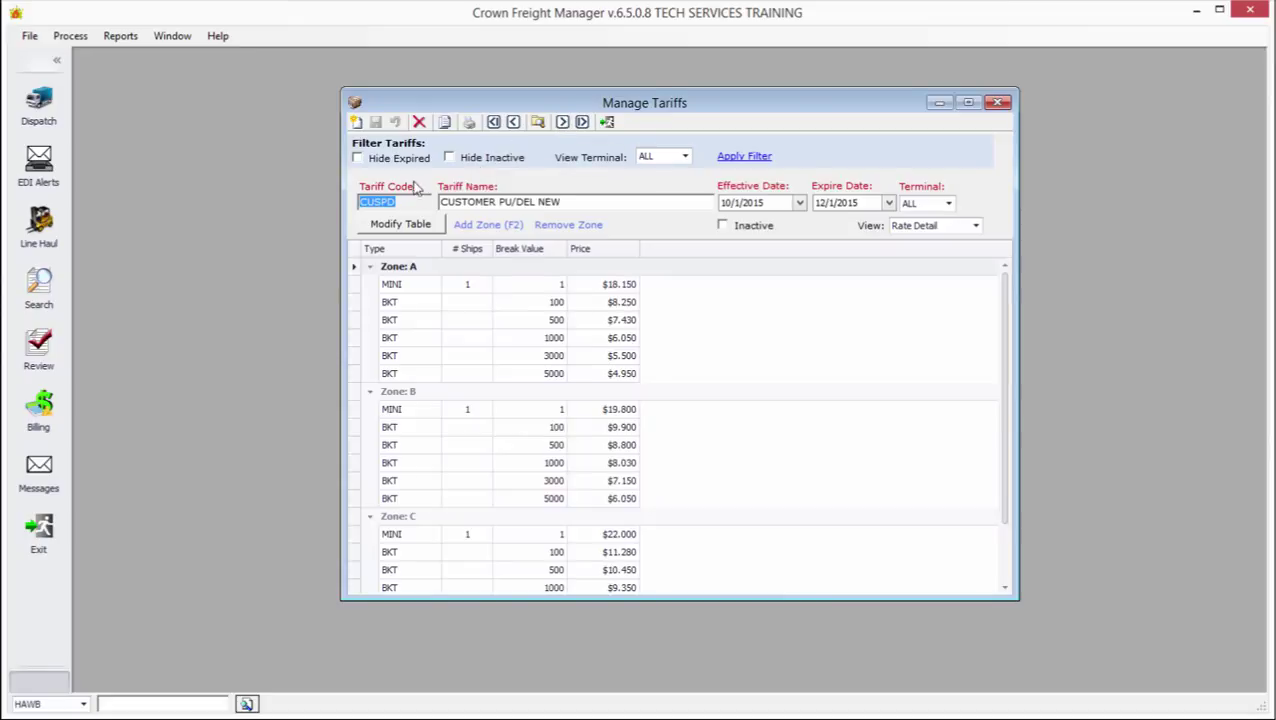
left_click(513, 121)
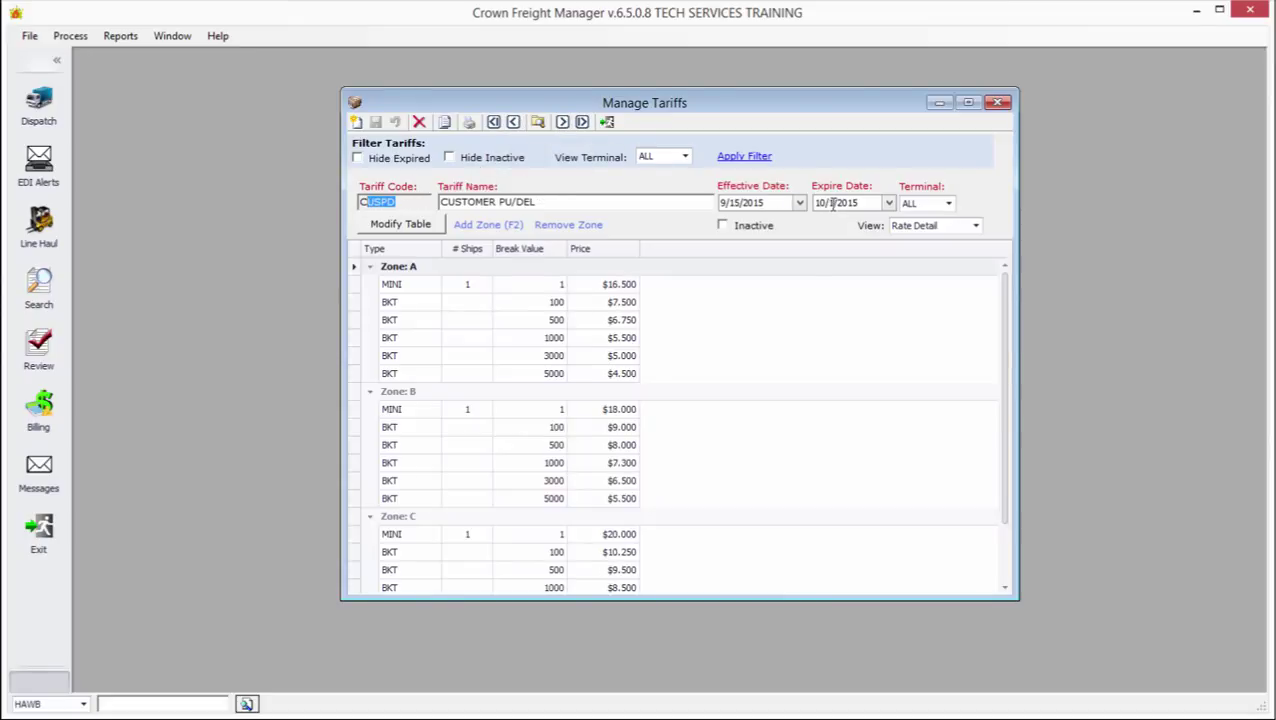
left_click(563, 121)
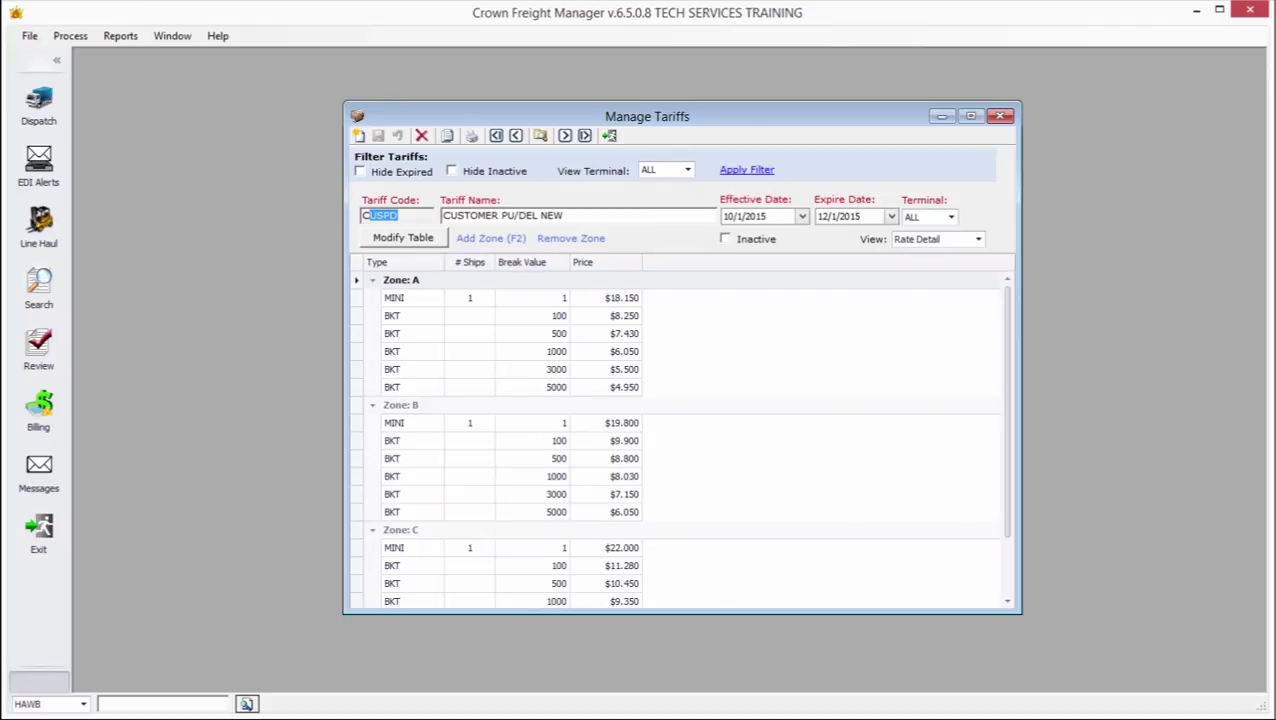
Open the surcharge manager and start a copy of the 2 MAN surcharge.
left_click(29, 36)
mouse_move(95, 113)
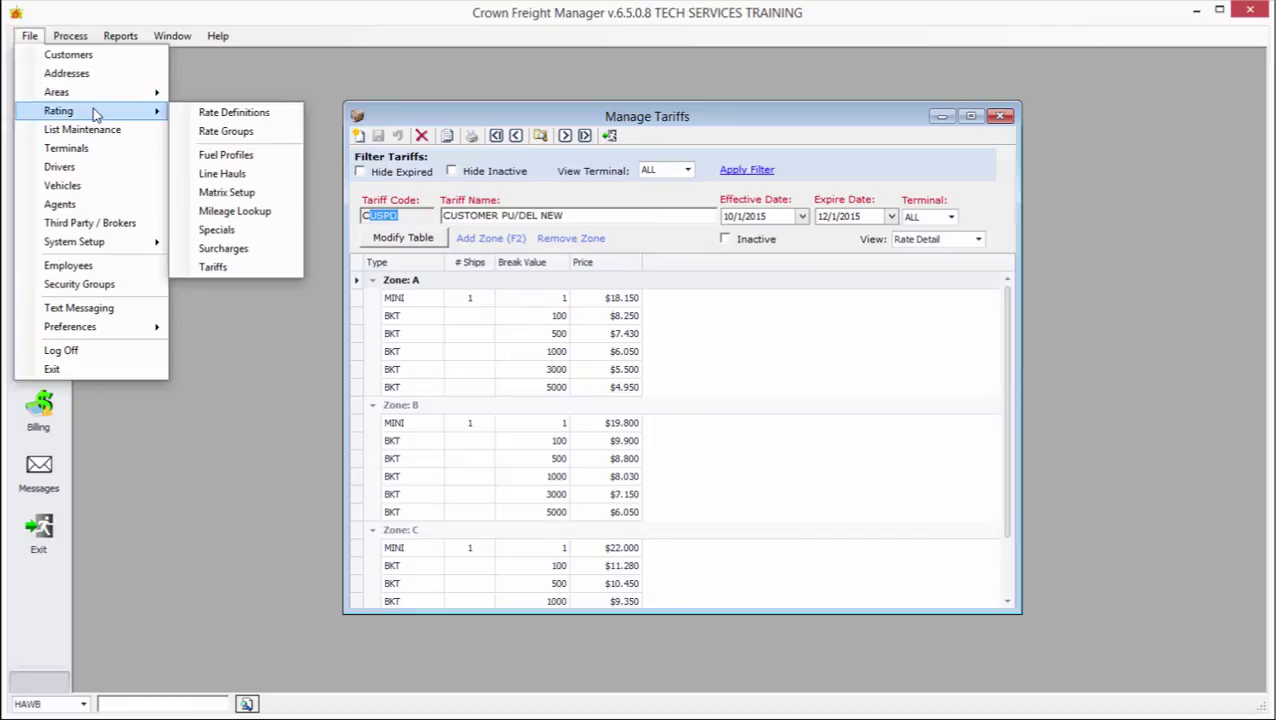
left_click(262, 249)
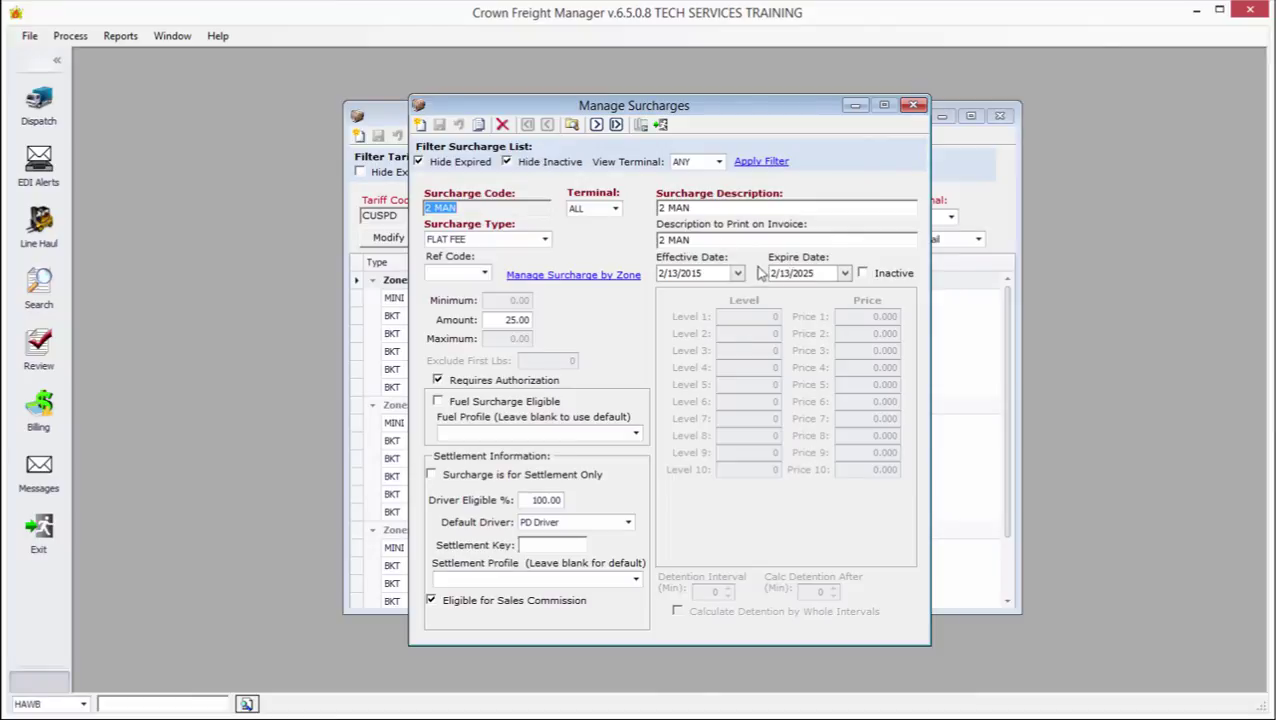
left_click(478, 124)
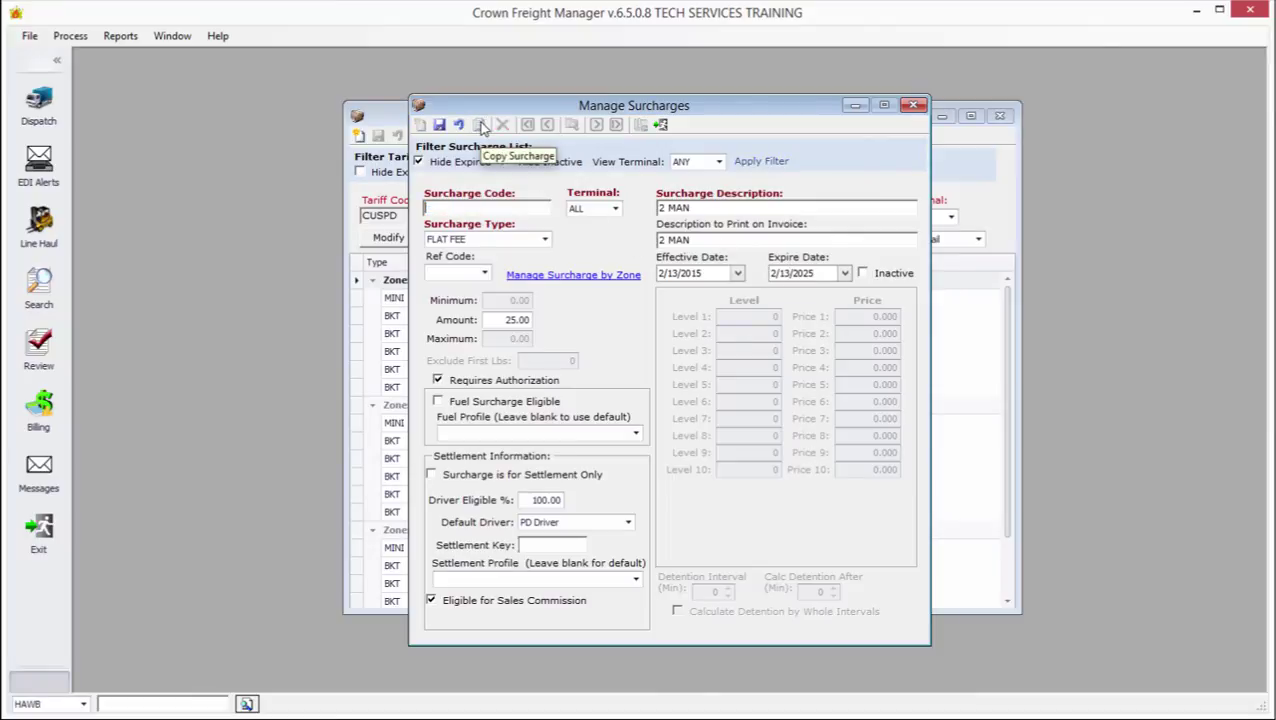